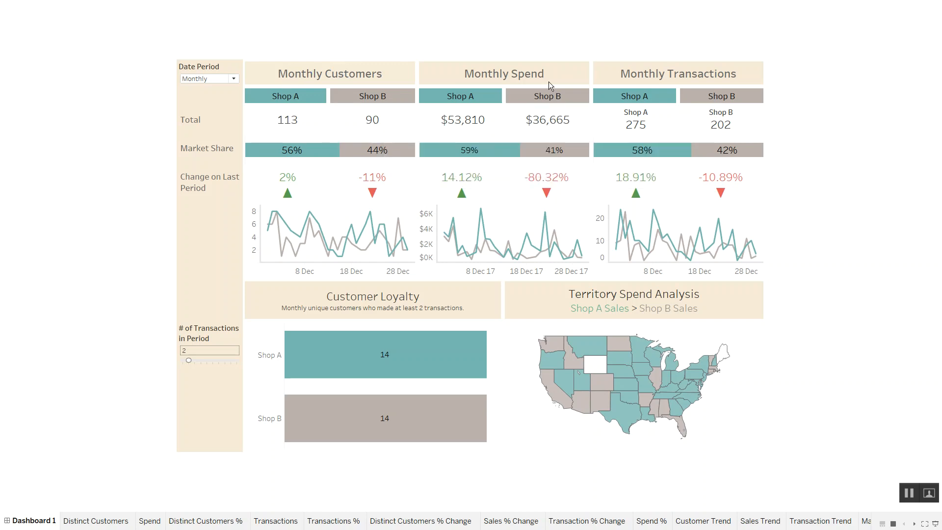
- Examine the monthly customer totals, market share, change on last period and trend lines for Shop A and Shop B
mouse_move(557, 129)
mouse_move(278, 120)
mouse_move(314, 154)
mouse_move(400, 122)
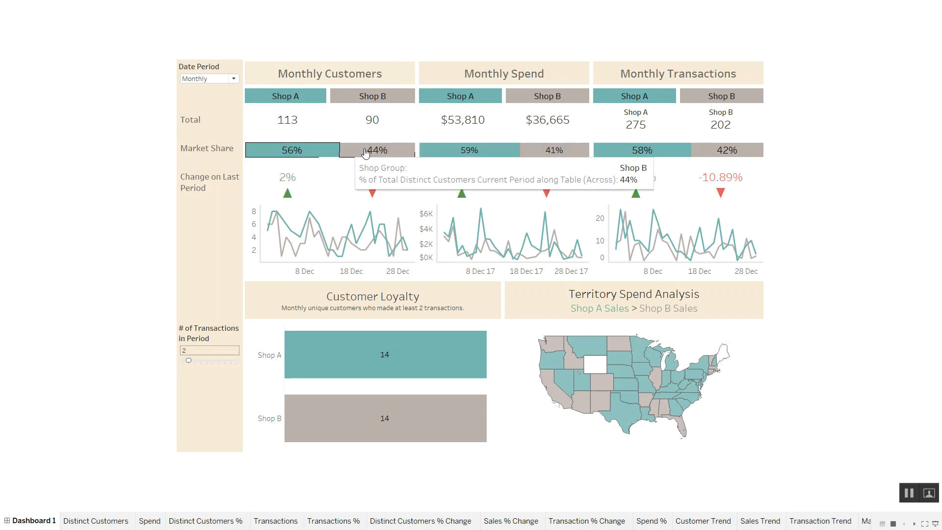
mouse_move(408, 154)
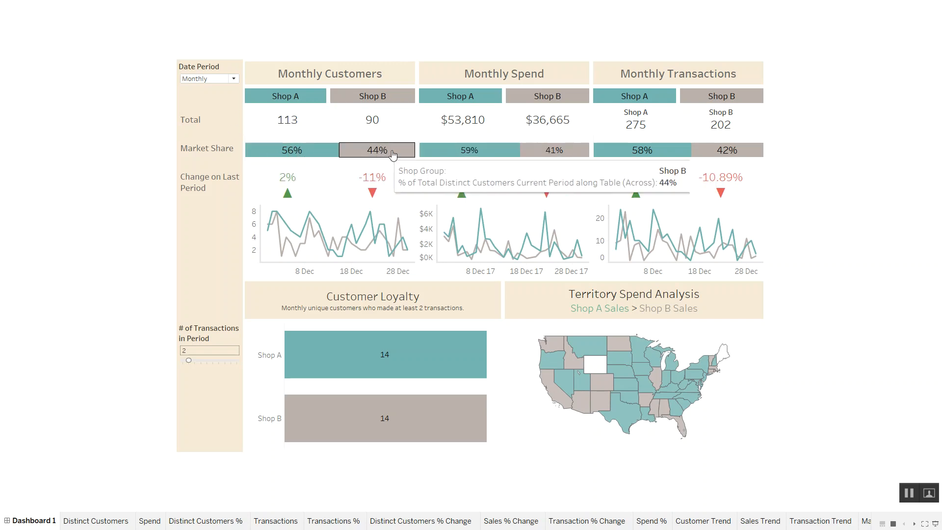
mouse_move(290, 195)
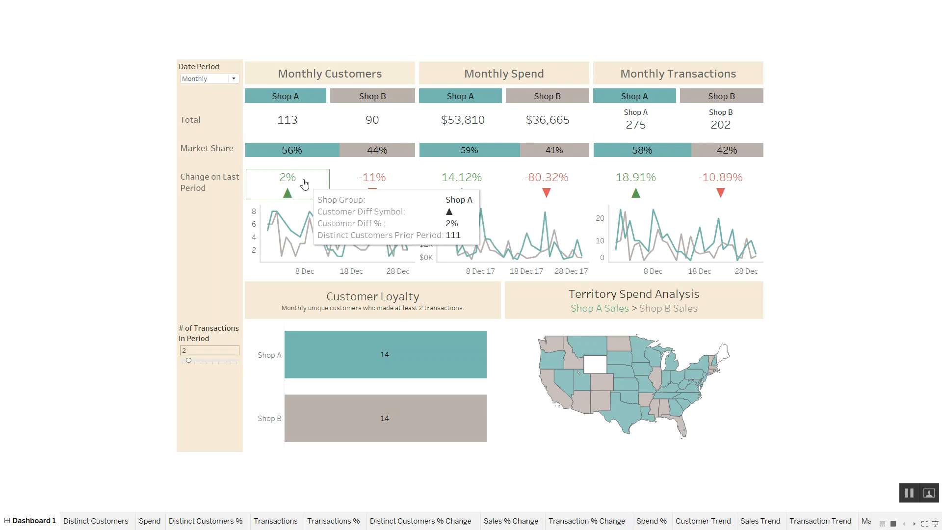
mouse_move(348, 190)
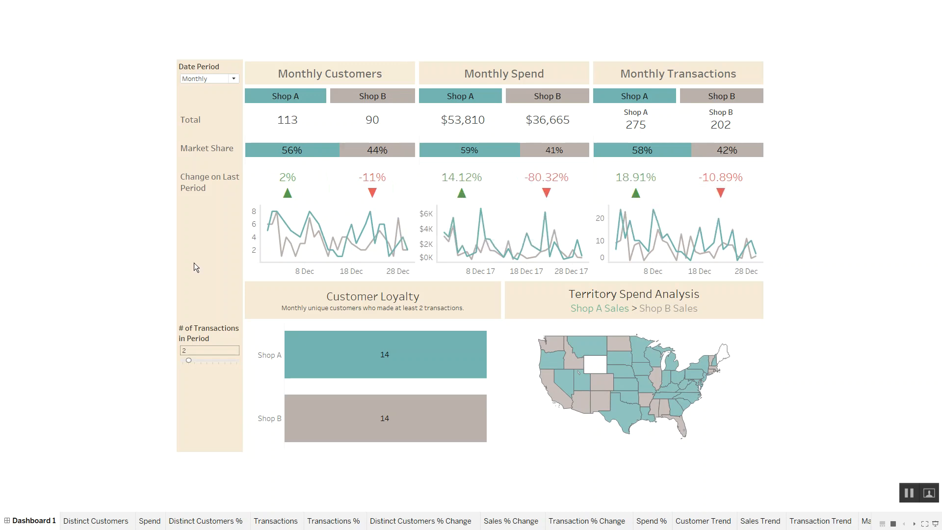
mouse_move(329, 255)
mouse_move(268, 235)
- Set the number of transactions in period to 3 and the Date Period to Quaterly
left_click(197, 359)
mouse_move(328, 361)
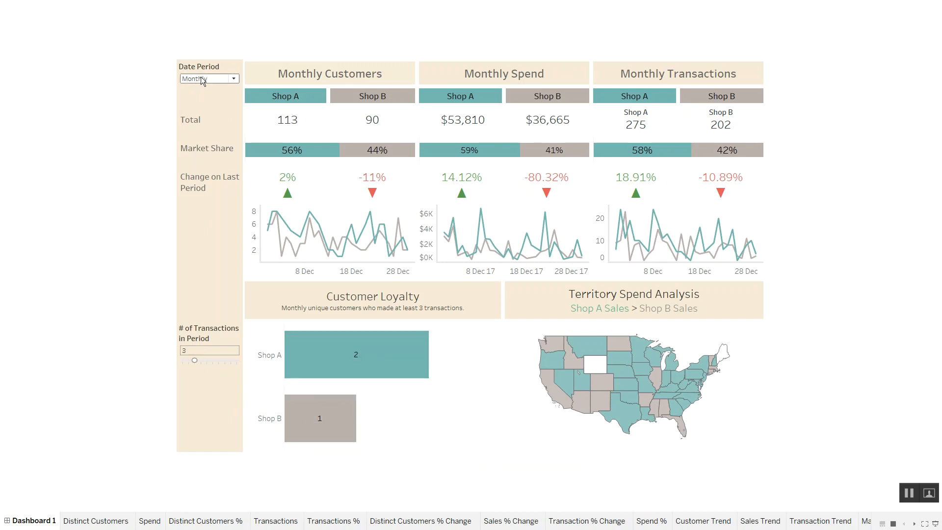
left_click(204, 82)
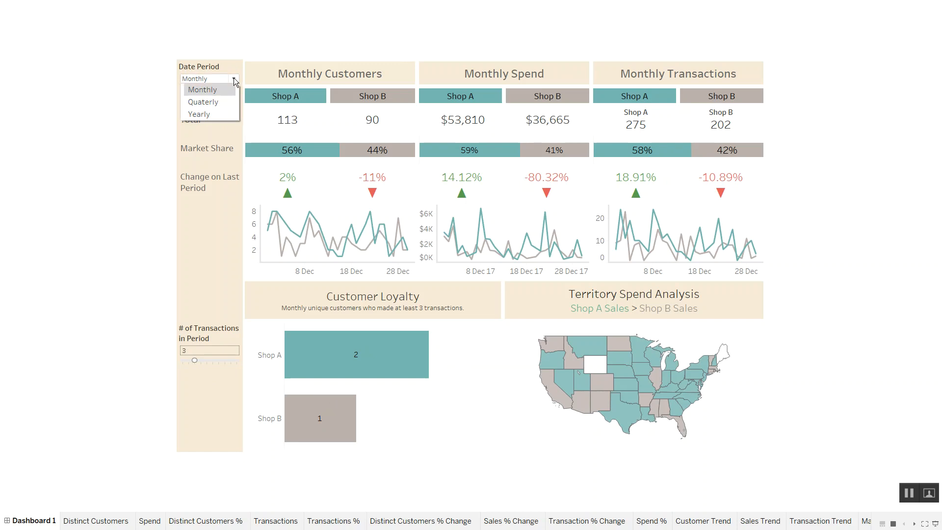
left_click(200, 103)
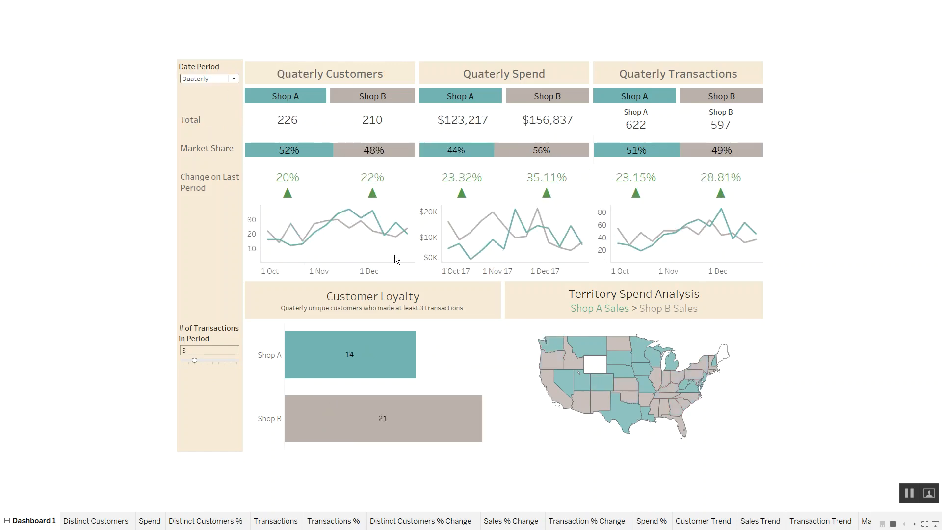
- Switch the dashboard's Date Period back to Monthly
mouse_move(569, 134)
left_click(233, 79)
left_click(218, 94)
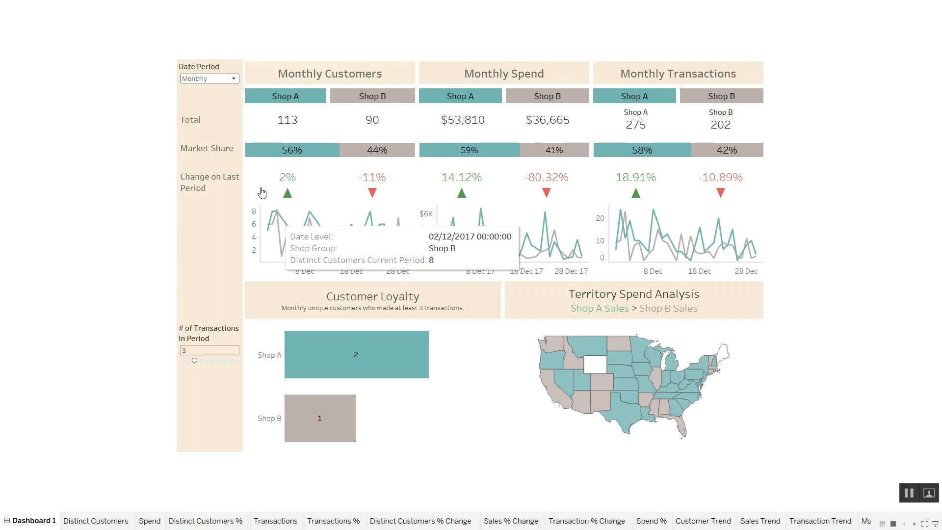
- Set the Date Period to Quaterly and inspect individual points on the customer trend lines
left_click(231, 79)
left_click(218, 102)
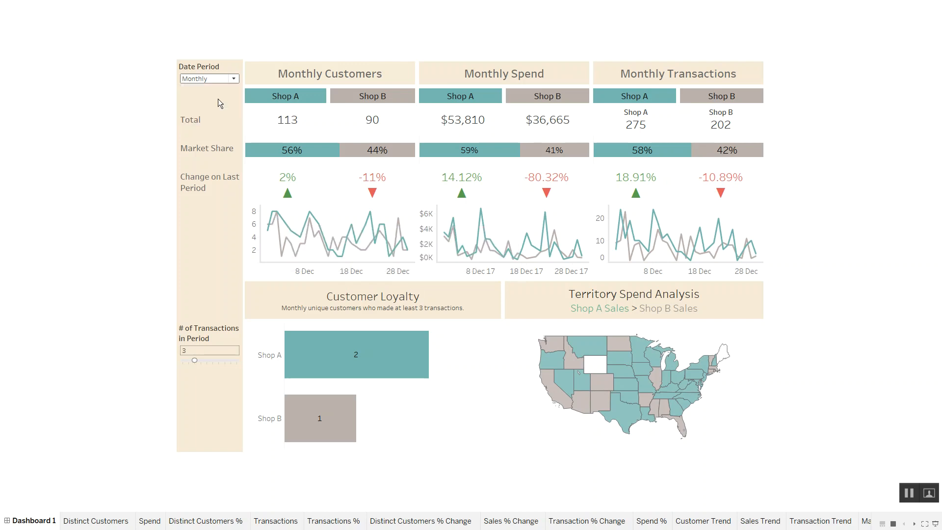
mouse_move(270, 243)
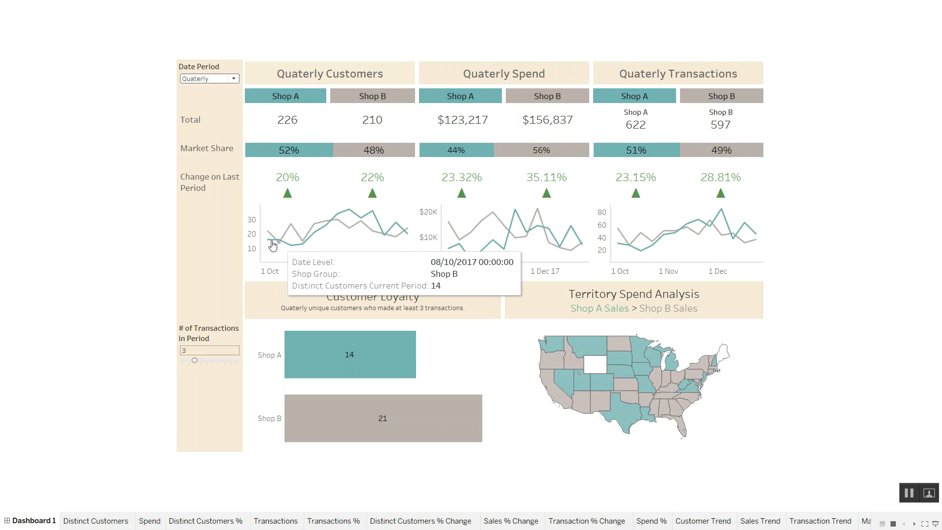
mouse_move(307, 249)
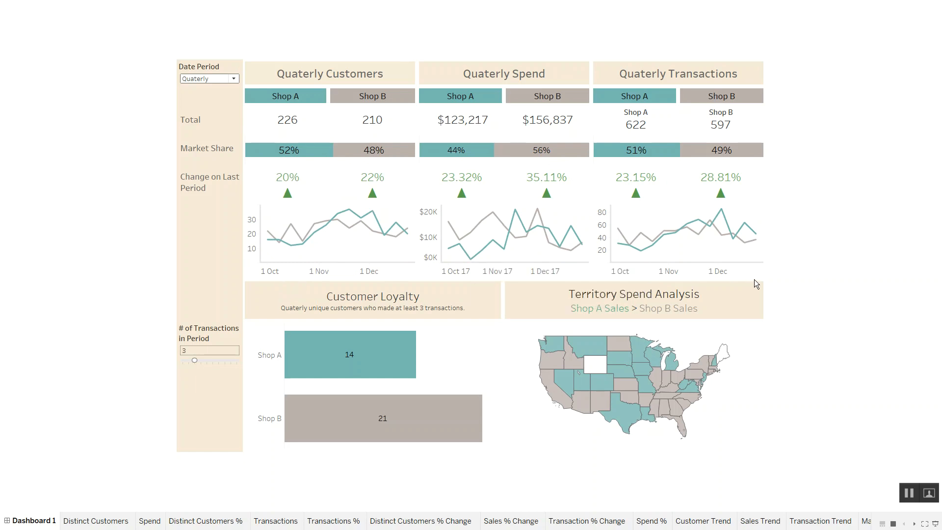
- Try 7 as the number of transactions in period for Customer Loyalty, and settle on 4
mouse_move(322, 391)
left_click(218, 361)
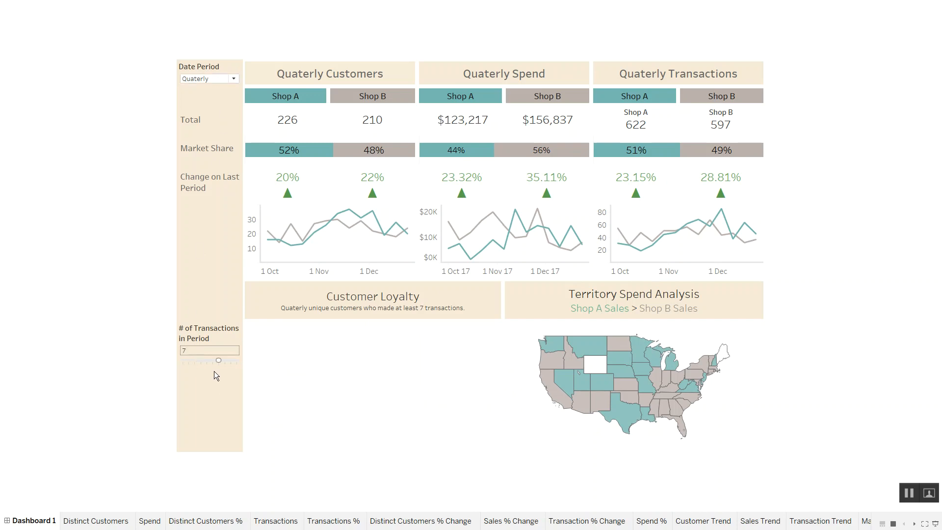
left_click_drag(211, 360, 199, 360)
- Examine the Customer Loyalty bars, the territory spend map and the transactions market share
mouse_move(411, 354)
mouse_move(704, 377)
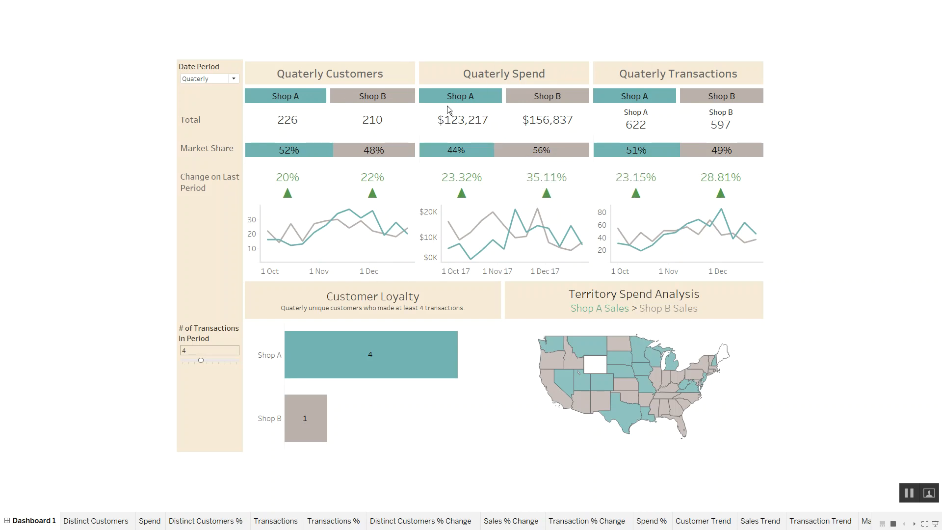
mouse_move(732, 155)
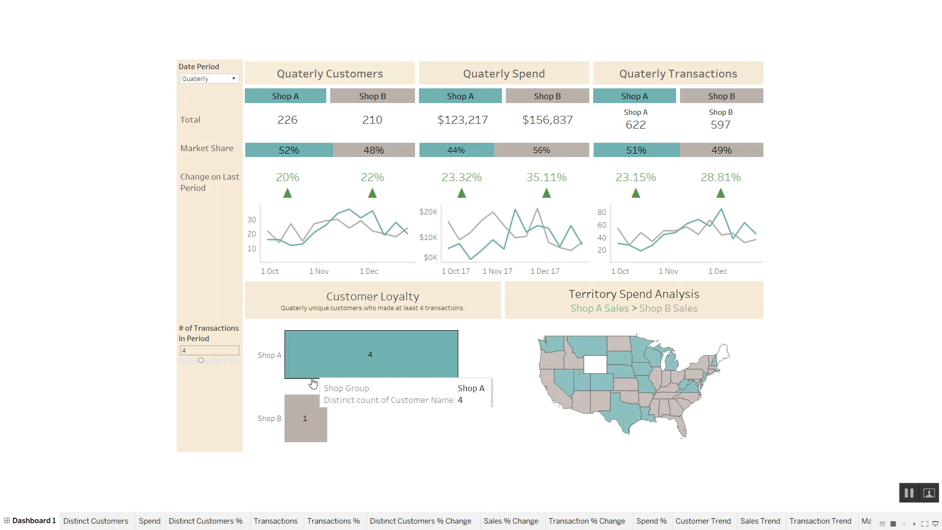
mouse_move(437, 387)
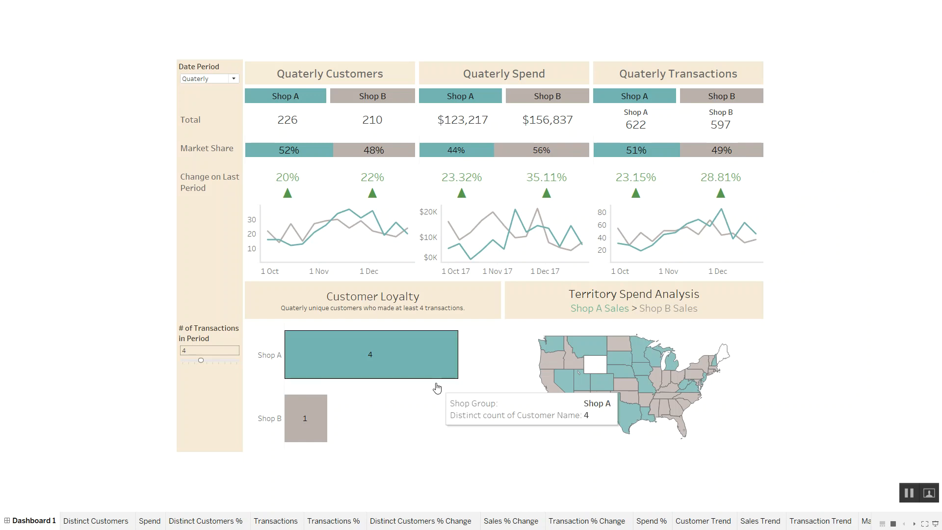
- Leave presentation mode and add a new blank worksheet after Sheet 15
key("Escape")
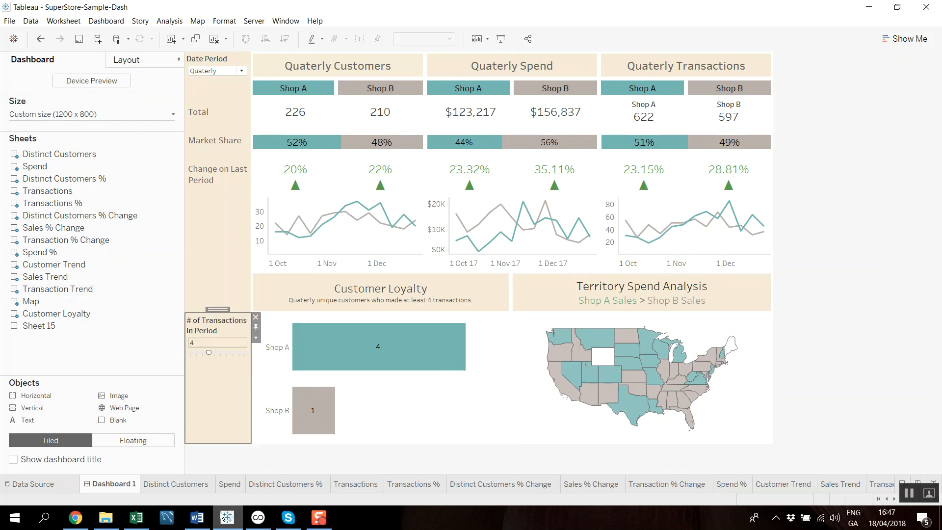
left_click(894, 498)
left_click(894, 498)
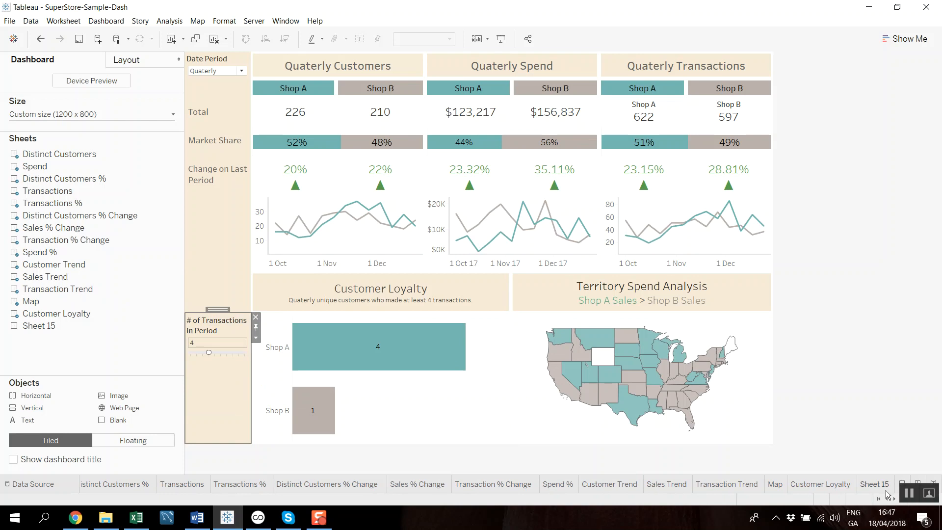
left_click(885, 488)
left_click(902, 484)
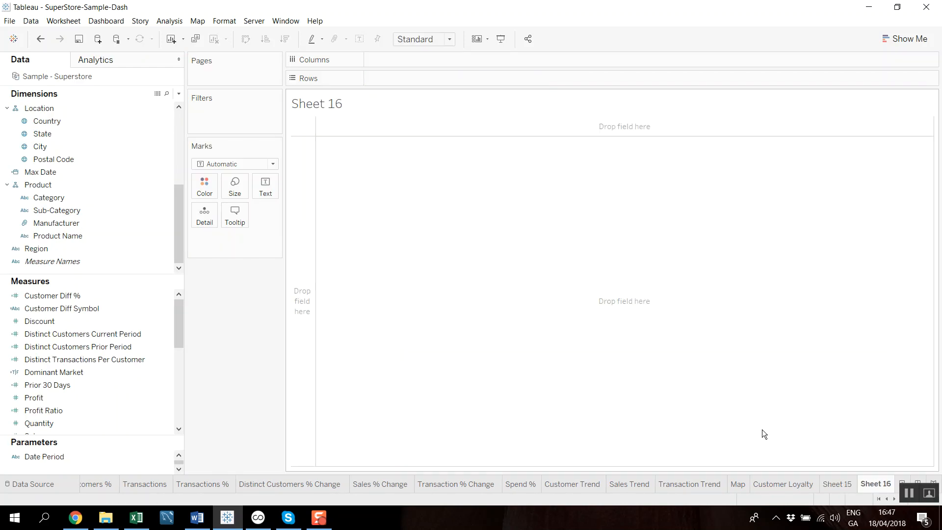
- Widen the data pane and enlarge its Parameters section so both parameters are listed
mouse_move(184, 238)
left_mouse_down()
mouse_move(240, 238)
mouse_move(203, 236)
mouse_move(195, 143)
mouse_move(205, 246)
mouse_move(198, 130)
mouse_move(192, 237)
left_mouse_up()
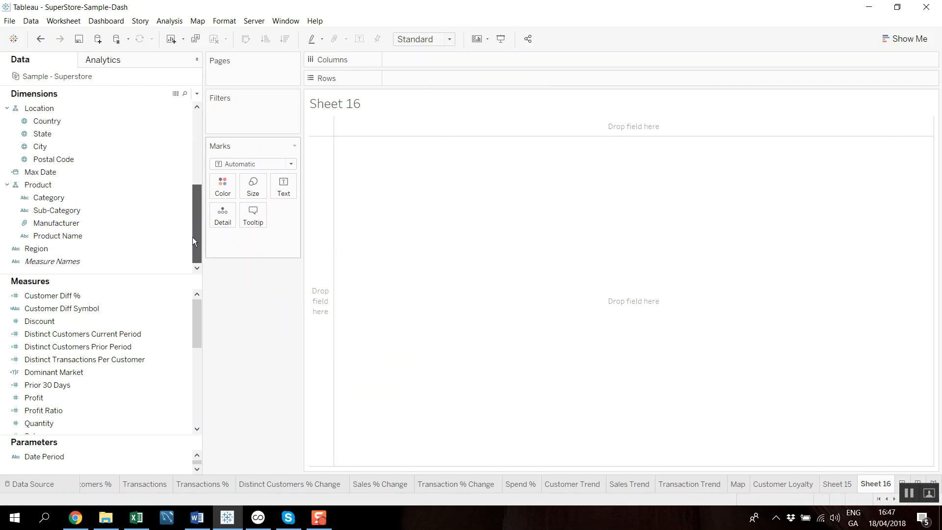
left_click_drag(128, 437, 129, 411)
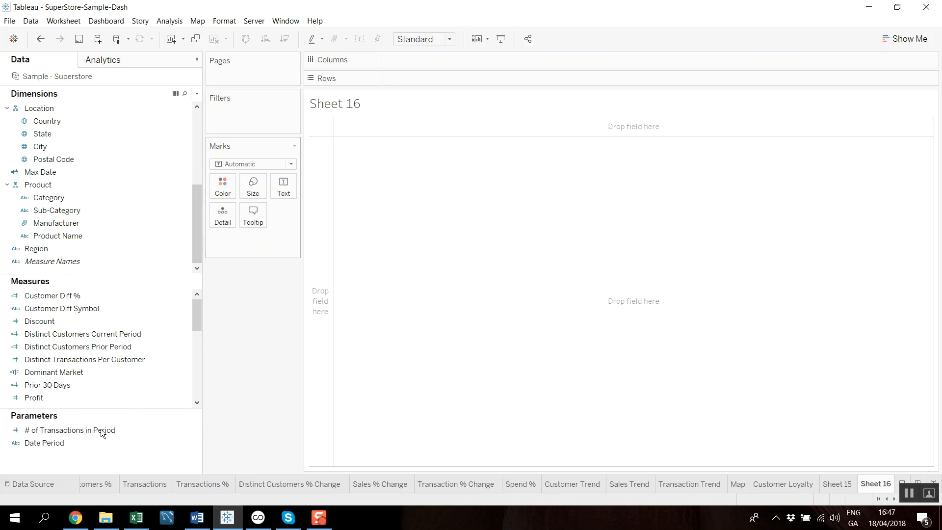
right_click(61, 443)
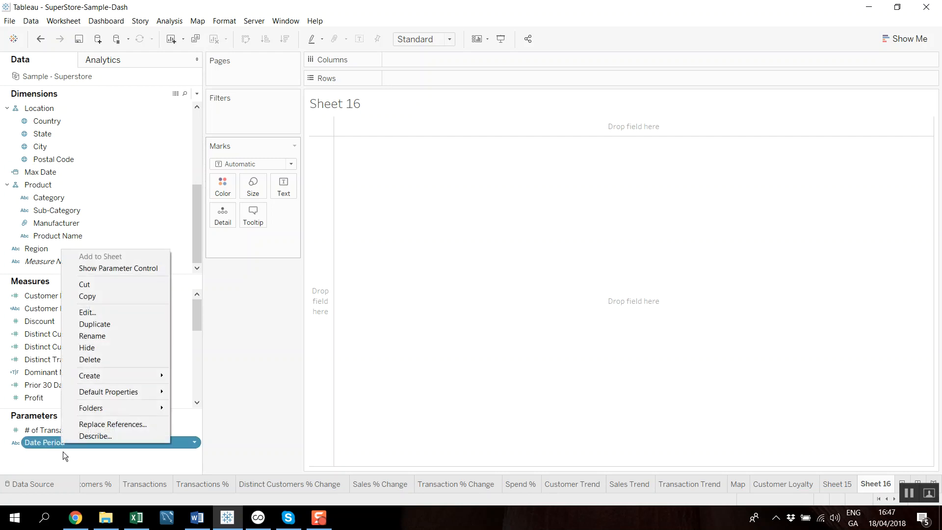
left_click(60, 457)
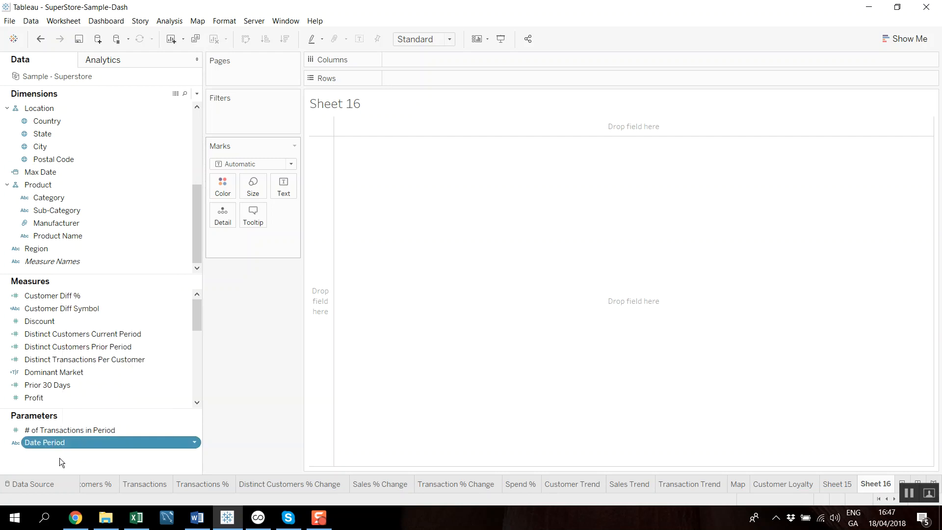
left_click(196, 93)
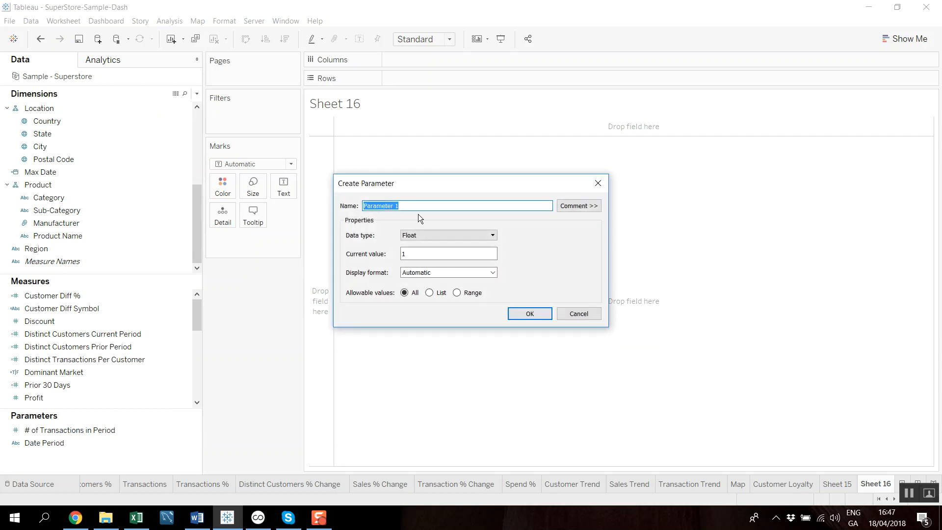
left_click(596, 184)
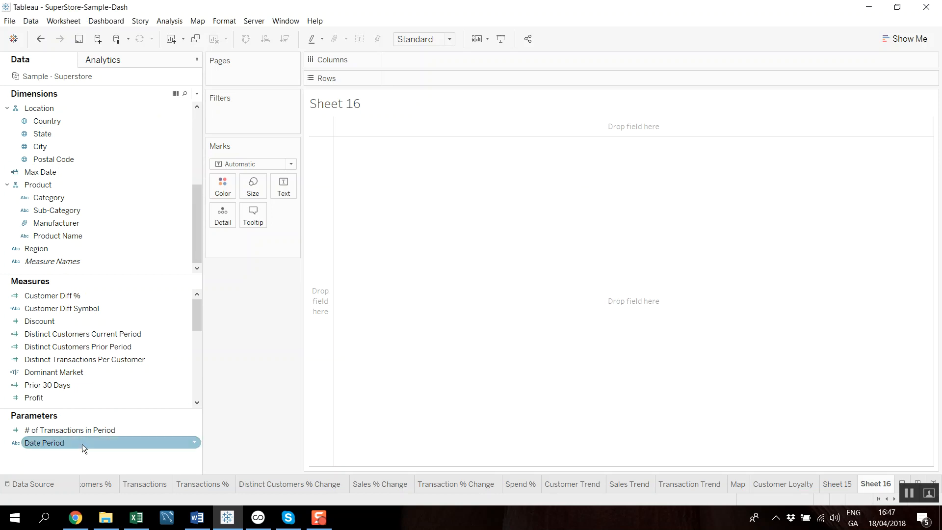
- Open the Date Period parameter's definition, review its data type and list of allowed values, and accept it as is
right_click(65, 445)
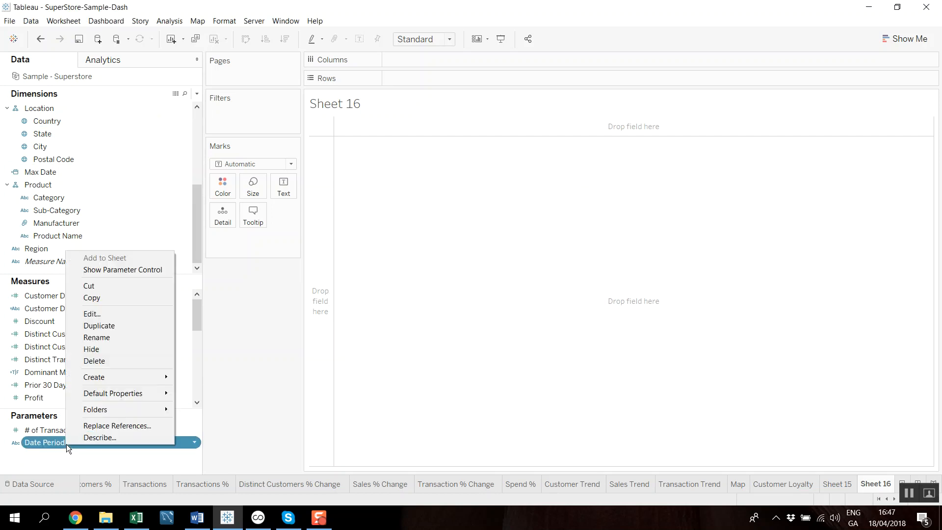
left_click(106, 314)
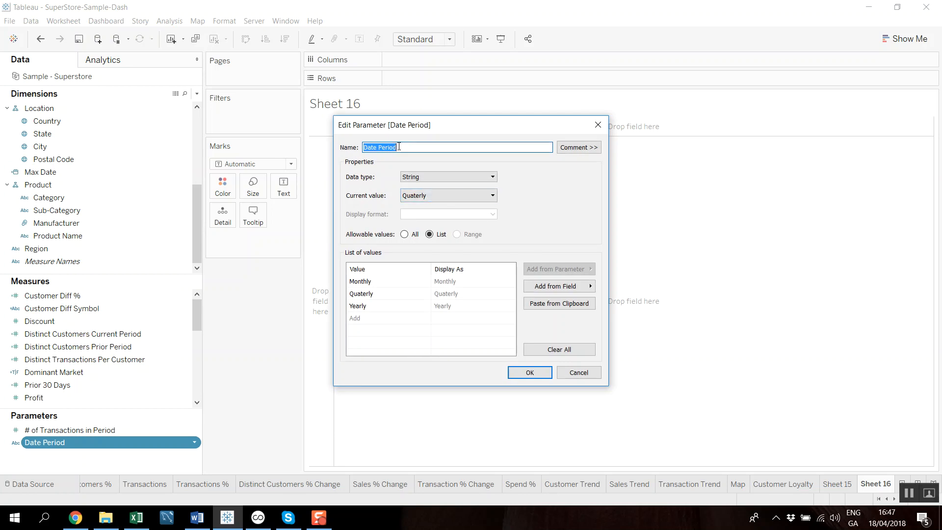
left_click(437, 176)
left_click(438, 176)
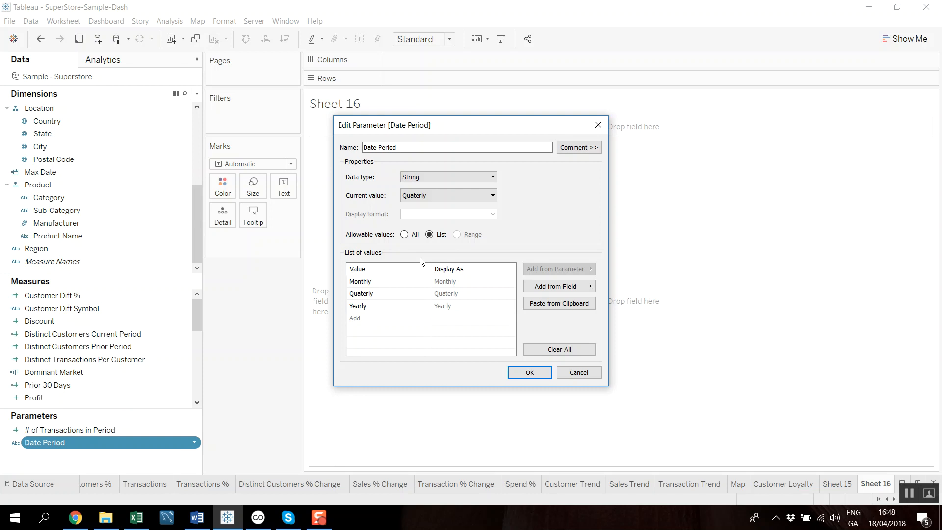
left_click(529, 372)
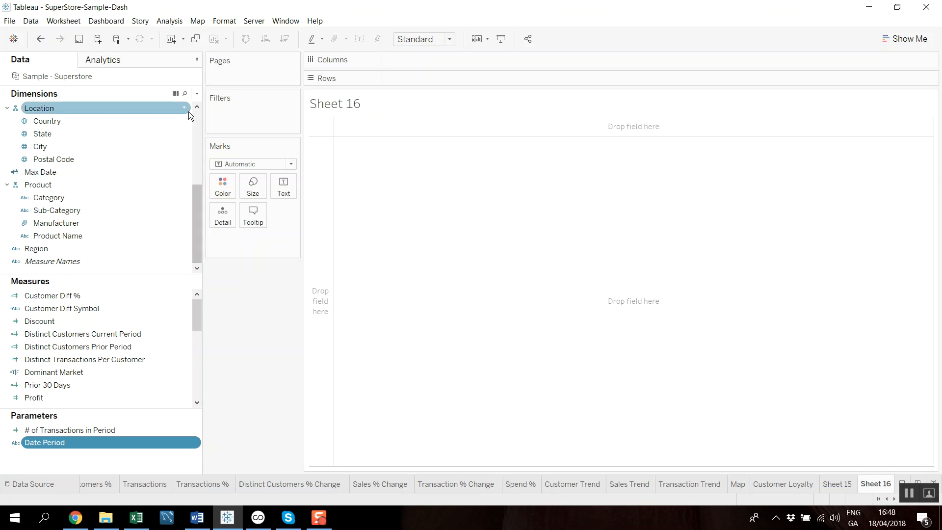
- Draft a new calculated field containing the formula TODAY()
left_click(197, 94)
left_click(169, 106)
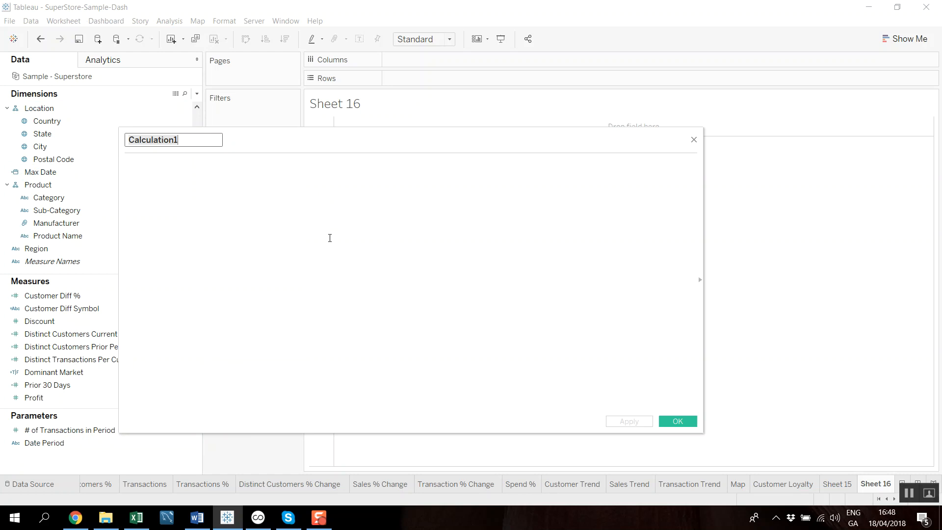
type("toda")
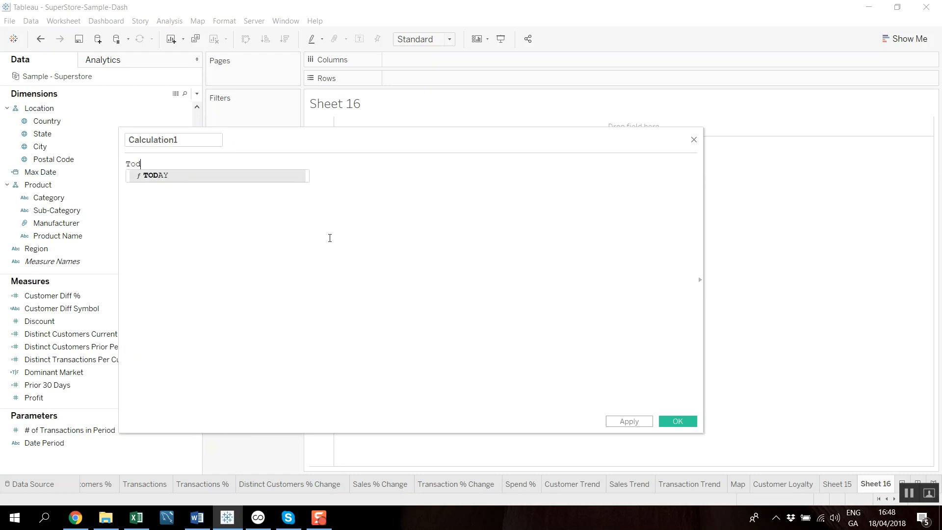
key("Return")
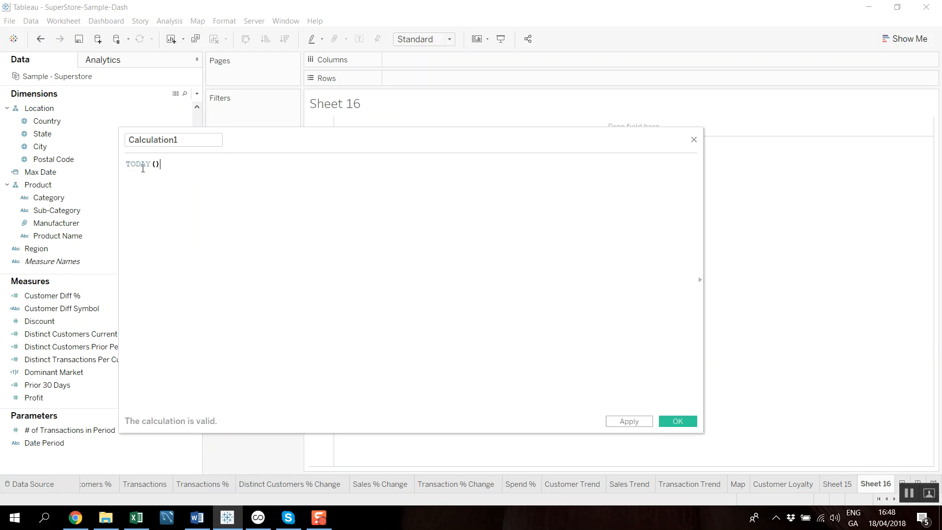
- Look up "today" in the function reference and discard the draft calculation
left_click(700, 279)
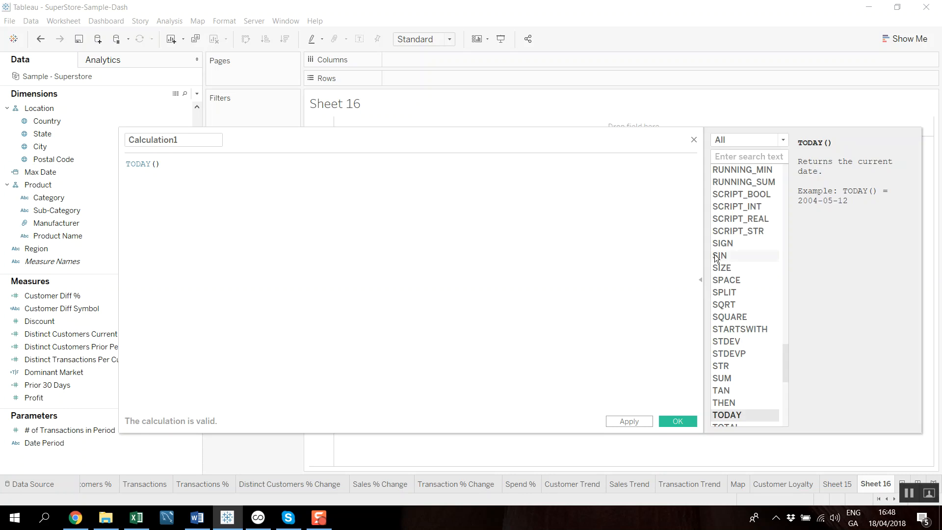
type("today")
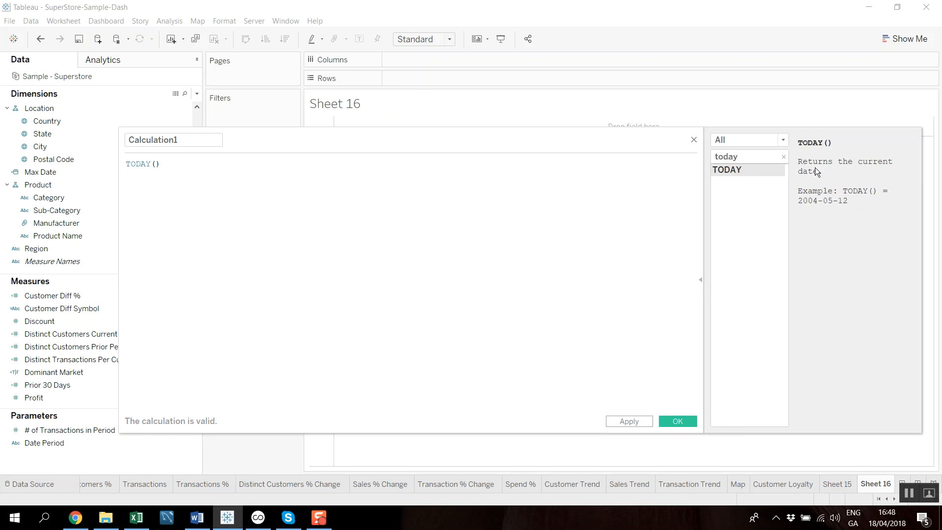
left_click(191, 165)
left_click(693, 140)
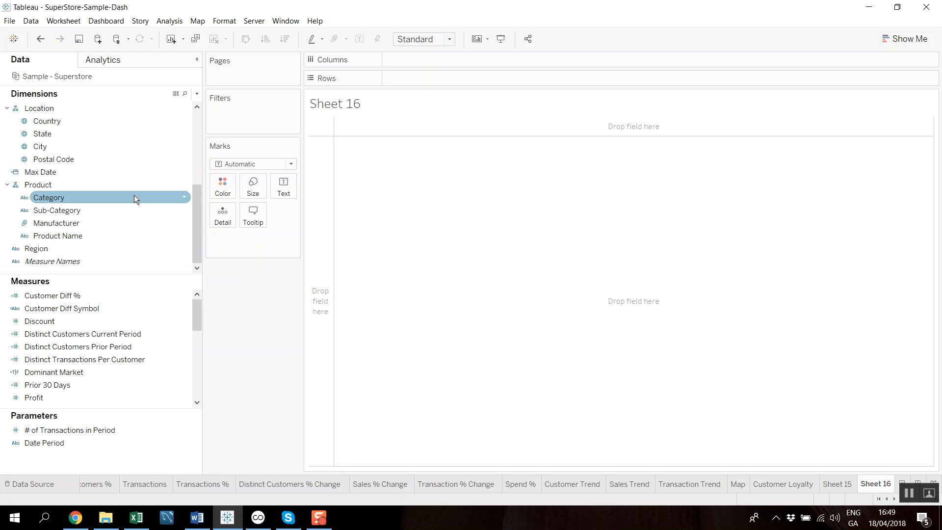
- Open the Max Date calculated field and examine its whole FIXED level-of-detail formula
left_click(184, 171)
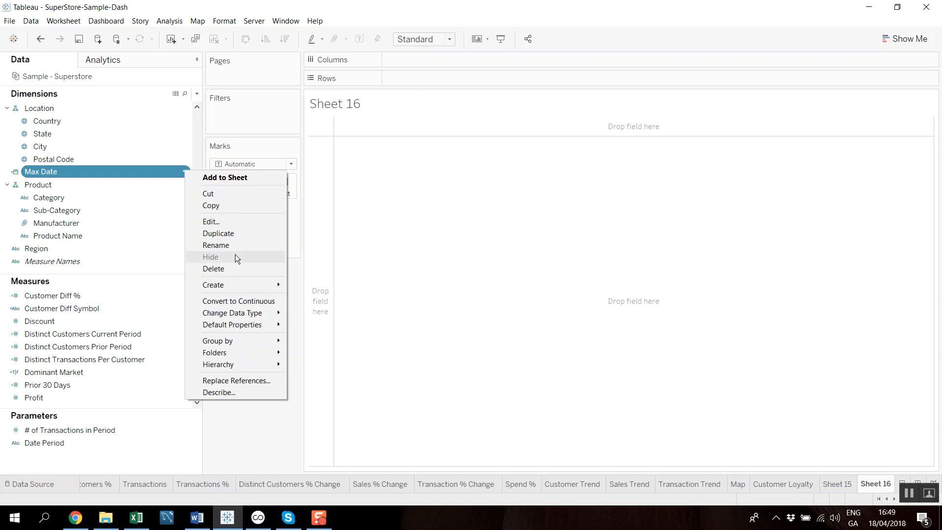
left_click(234, 225)
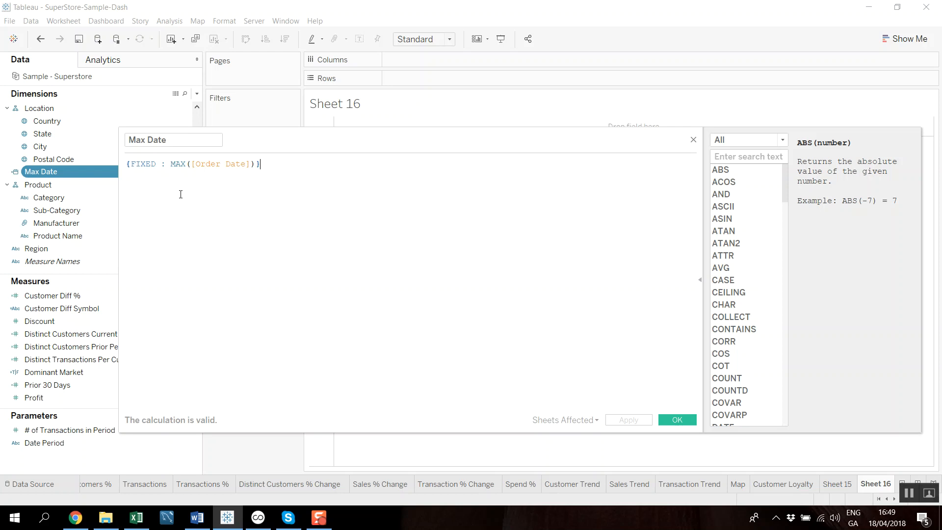
left_click(156, 158)
left_click(129, 164)
left_click(262, 165)
left_click_drag(279, 164, 121, 163)
left_click(185, 206)
left_click_drag(128, 166, 299, 167)
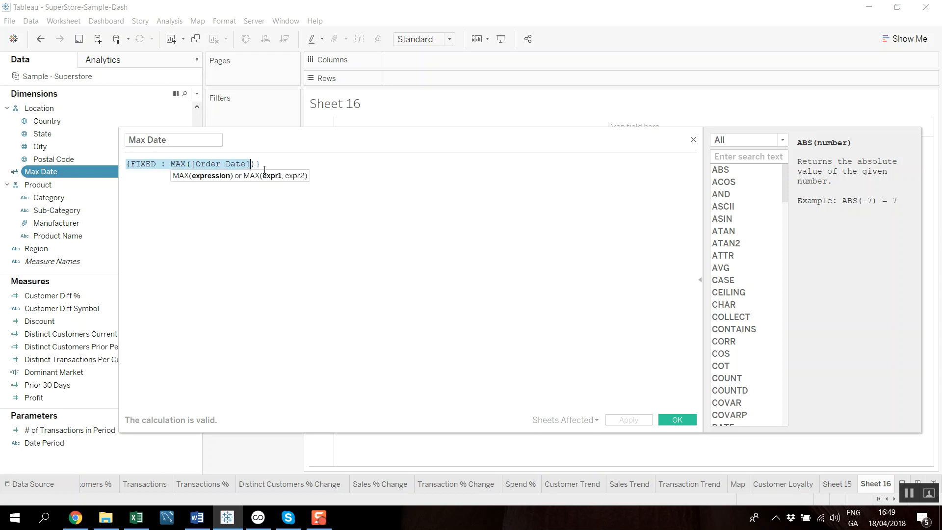
- Examine the MAX([Order Date]) part and the name of the Max Date calculation, and close it without changes
left_click(297, 167)
left_click_drag(172, 166, 251, 166)
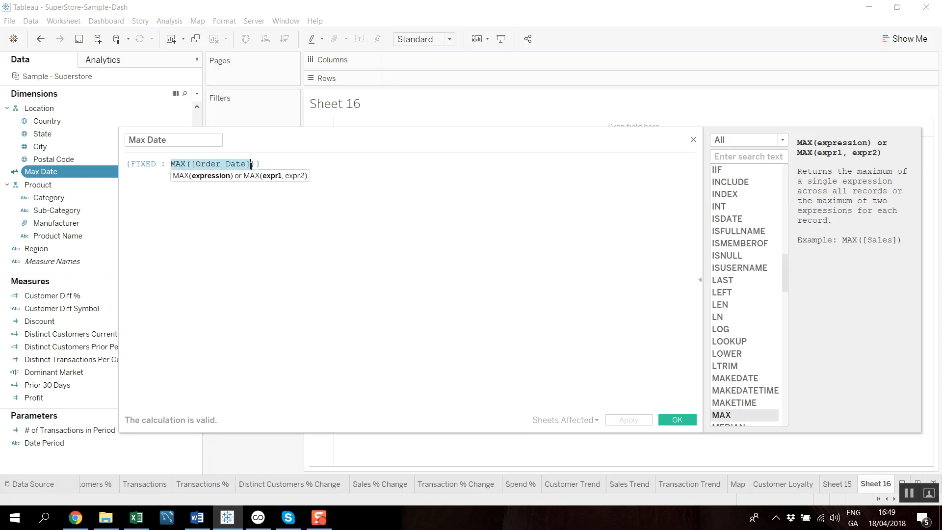
left_click(270, 274)
left_click_drag(178, 137, 109, 138)
left_click(167, 139)
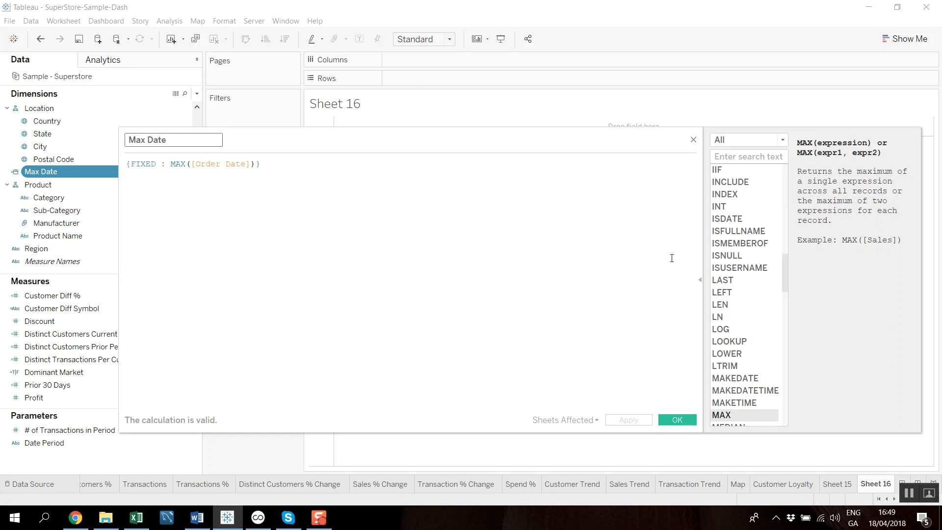
left_click(691, 140)
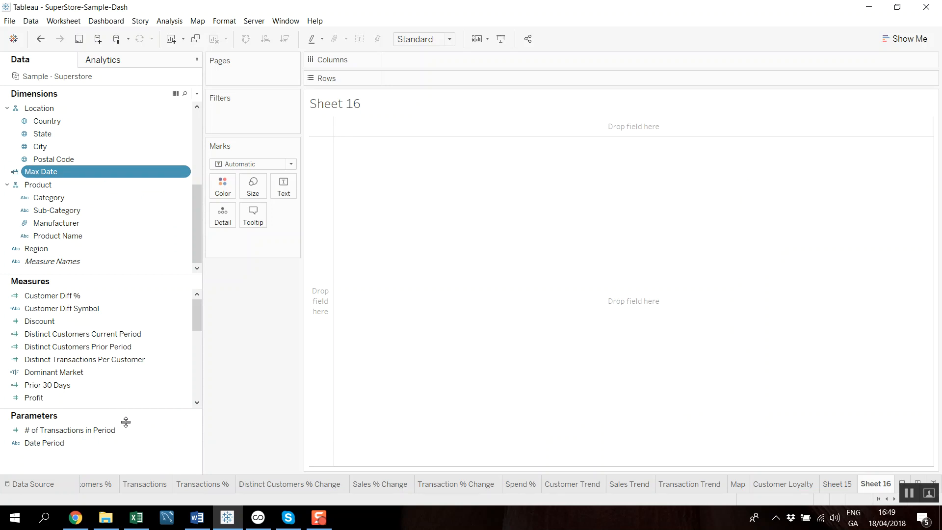
- Review the shops' customer totals and change on last period on Dashboard 1, checking the Distinct Customers sheet for the prior-period figures
left_click(878, 499)
left_click(97, 487)
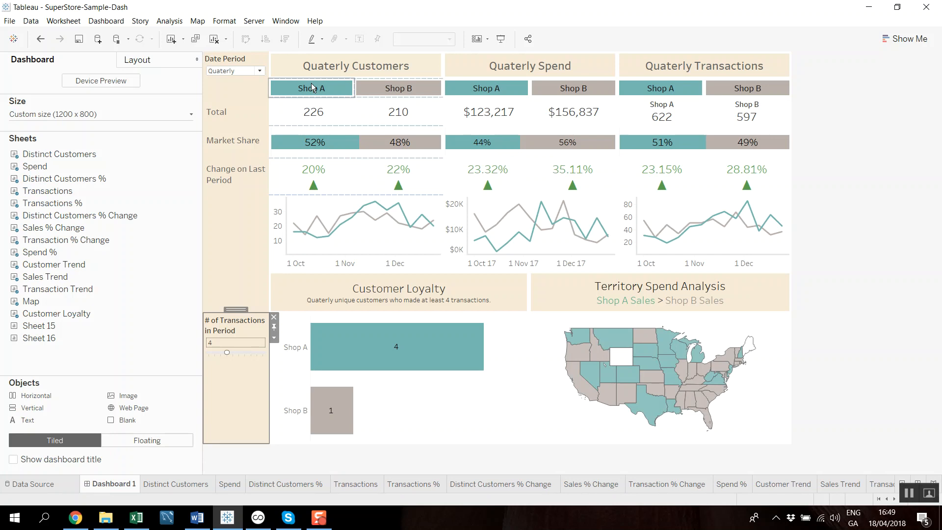
mouse_move(310, 115)
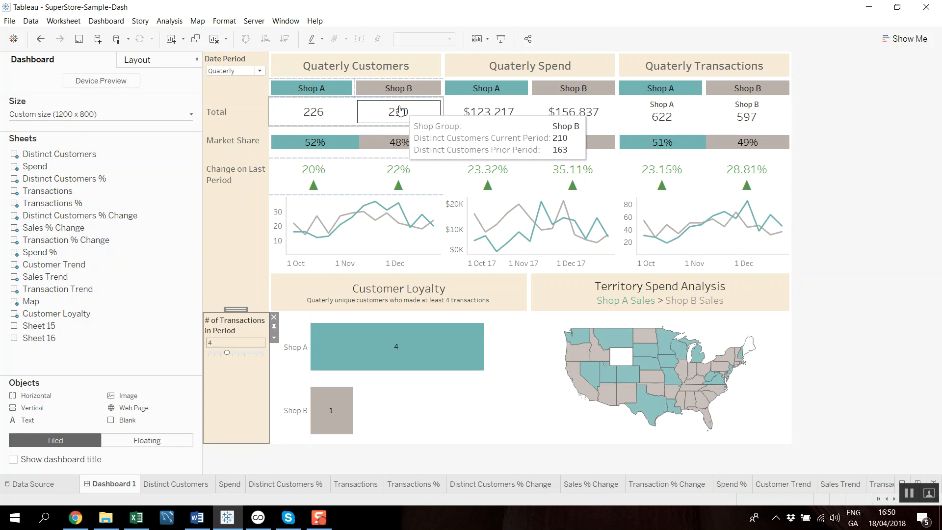
left_click(177, 485)
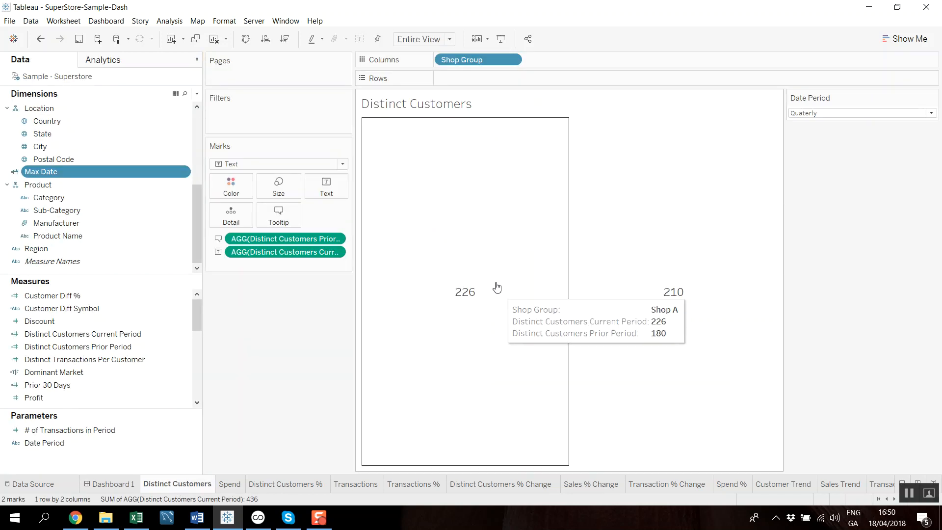
mouse_move(481, 294)
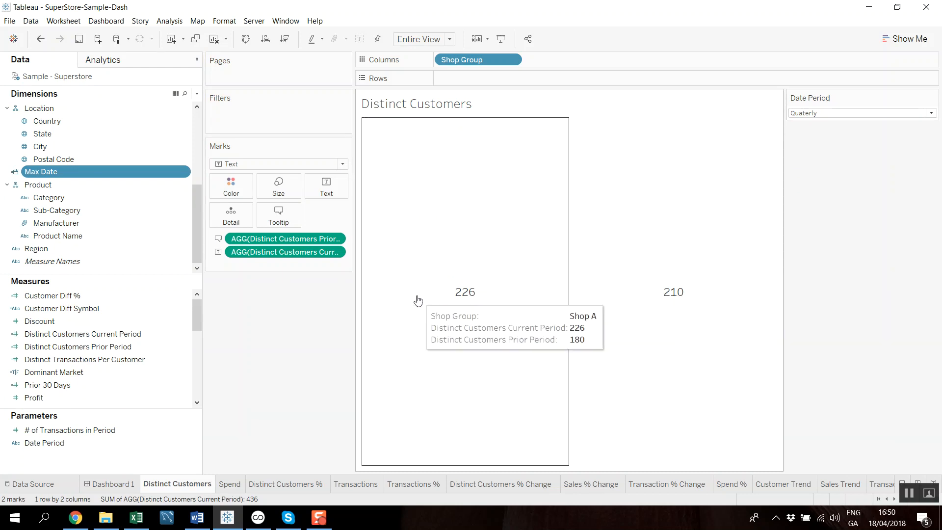
left_click(113, 484)
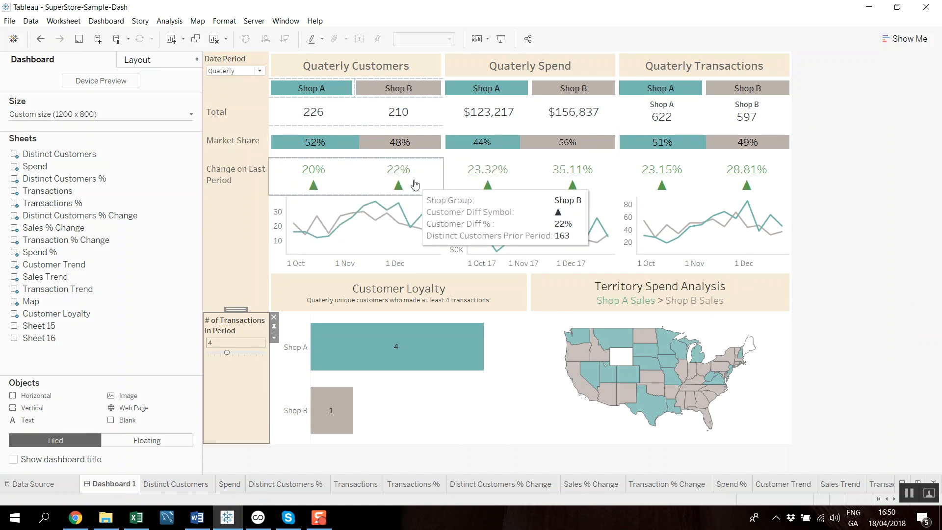
mouse_move(401, 189)
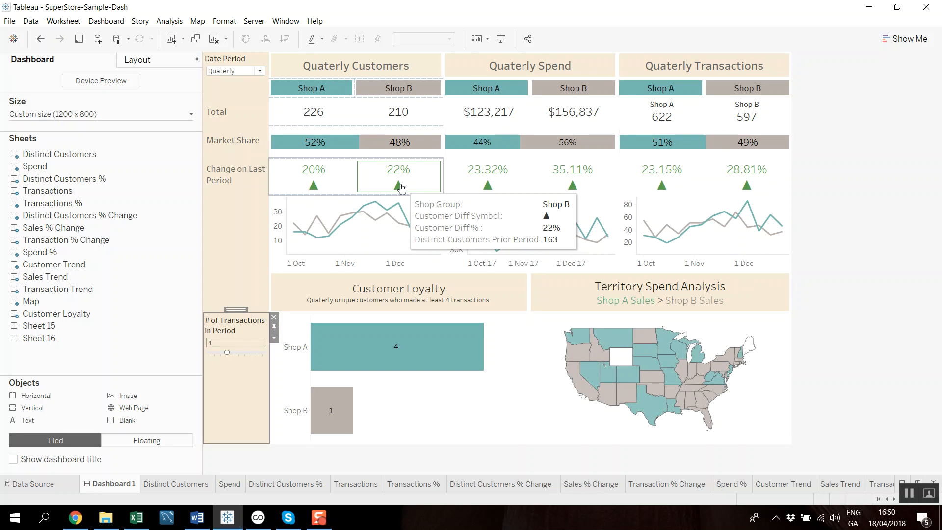
- Open the Distinct Customers Current Period calculation from the Distinct Customers sheet, enlarge its editor and hide the function reference
left_click(175, 484)
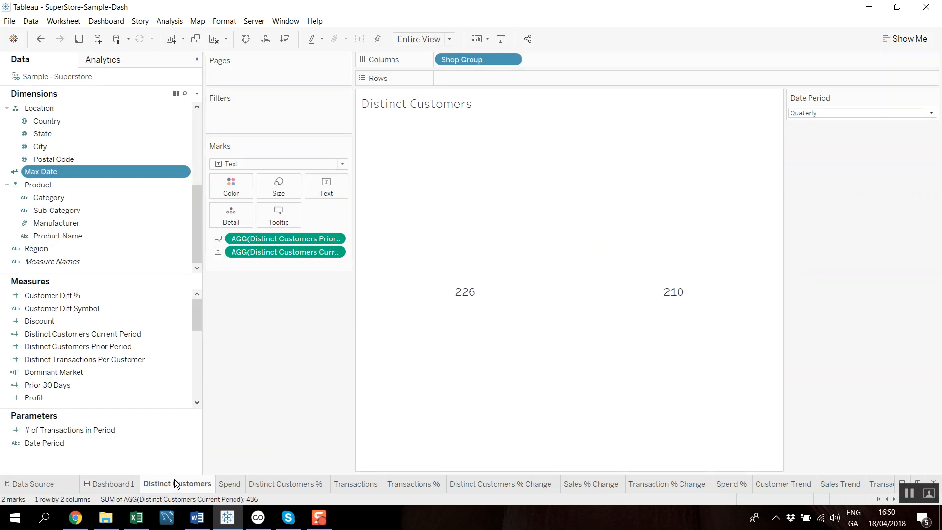
left_click(185, 333)
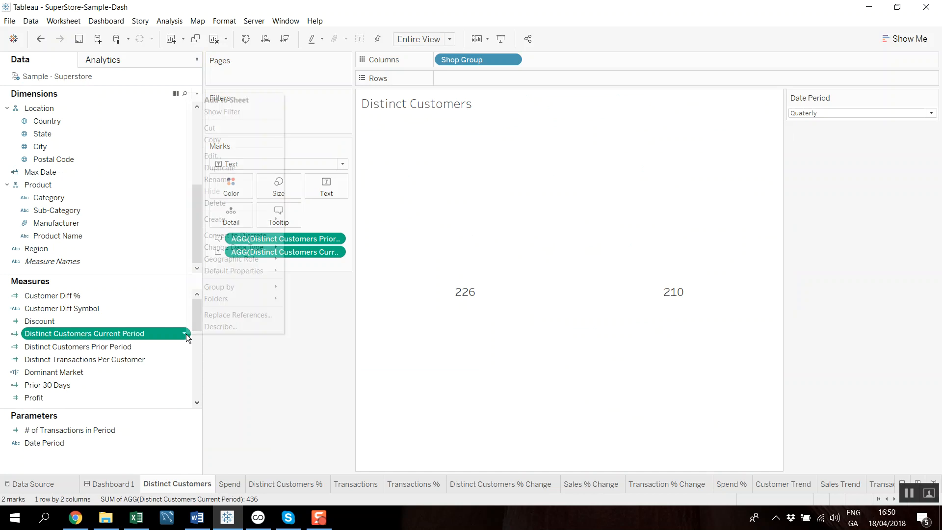
left_click(209, 155)
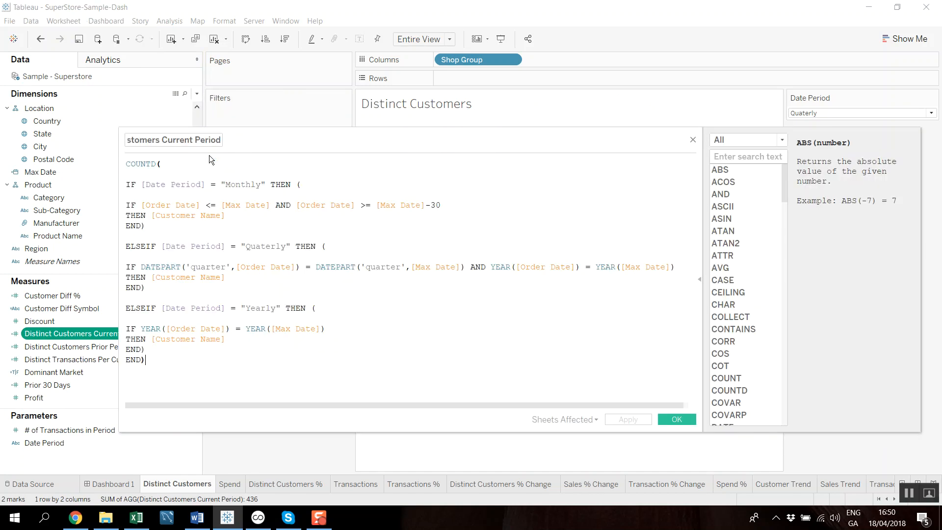
left_click_drag(119, 129, 120, 80)
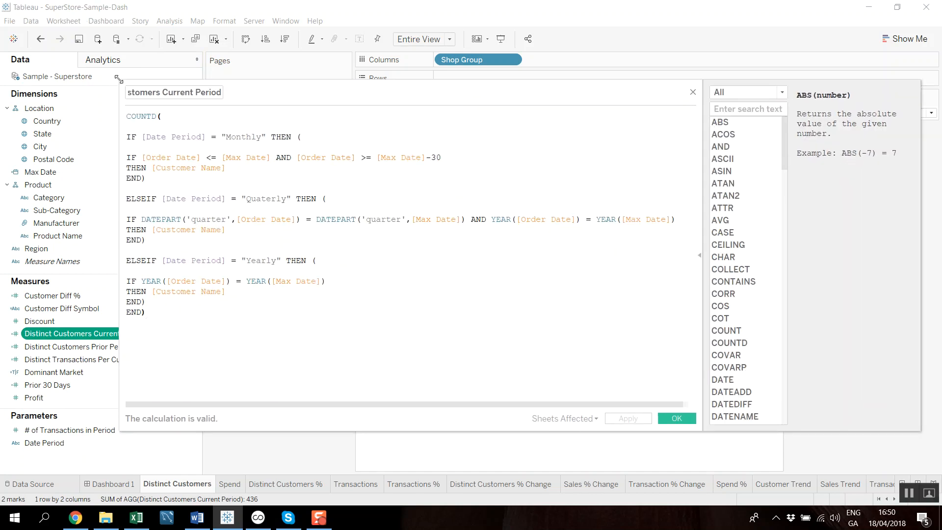
left_click(699, 255)
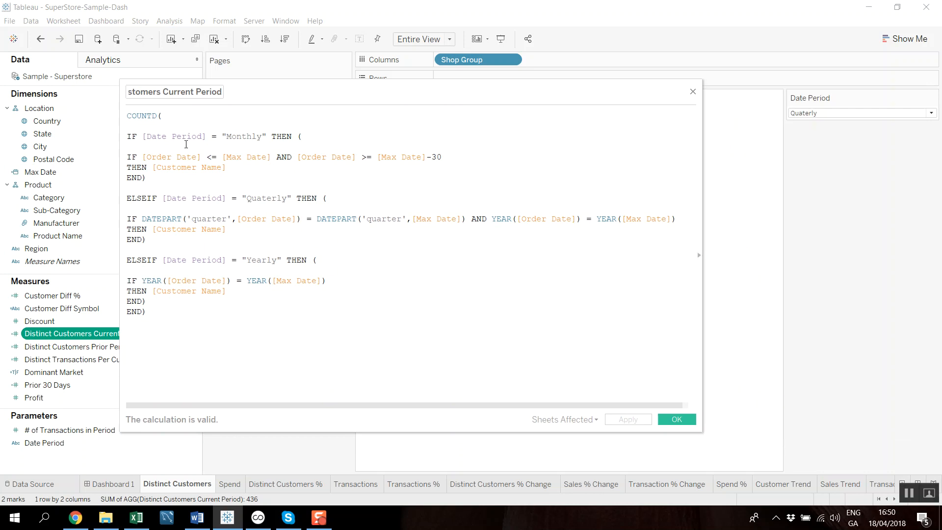
- Examine how COUNTD wraps the nested Date Period conditions and the [Customer Name] field they return
left_click_drag(165, 126, 120, 115)
left_click_drag(127, 136, 258, 296)
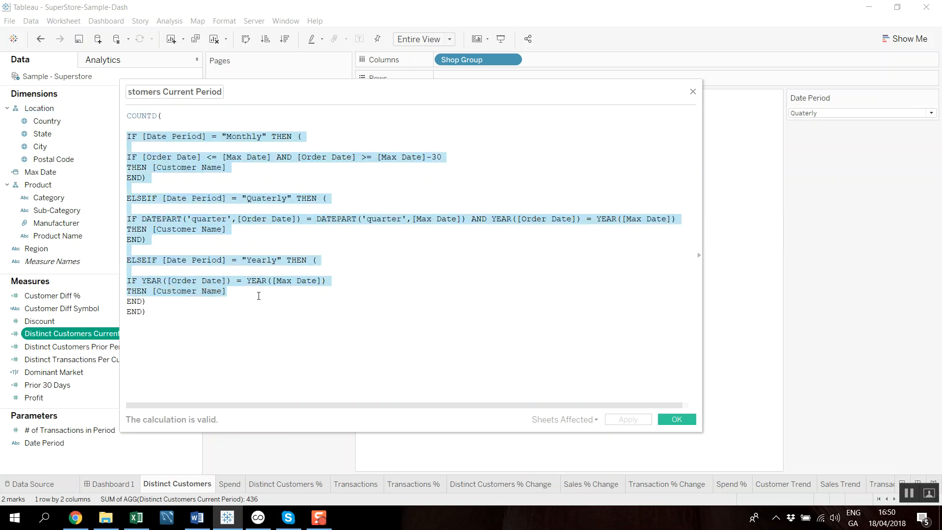
key("shift+Down")
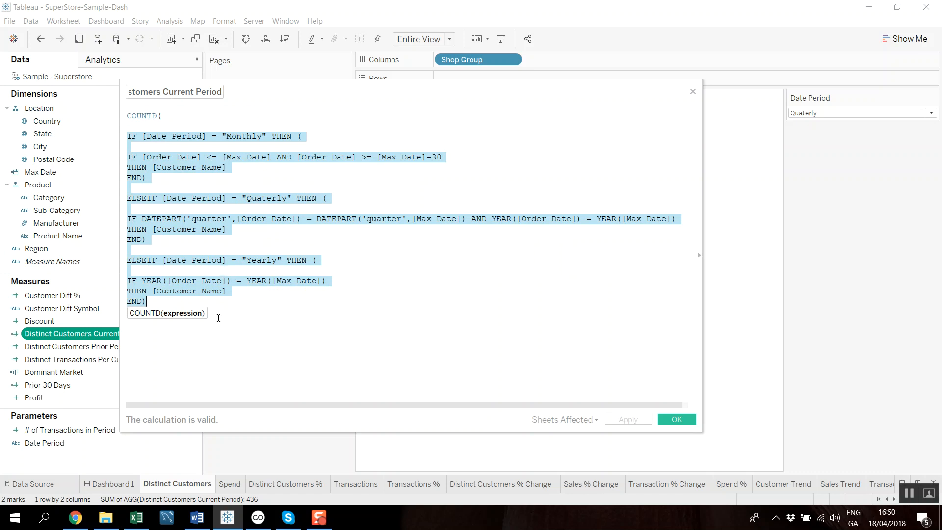
key("Right")
key("Return")
type("END)")
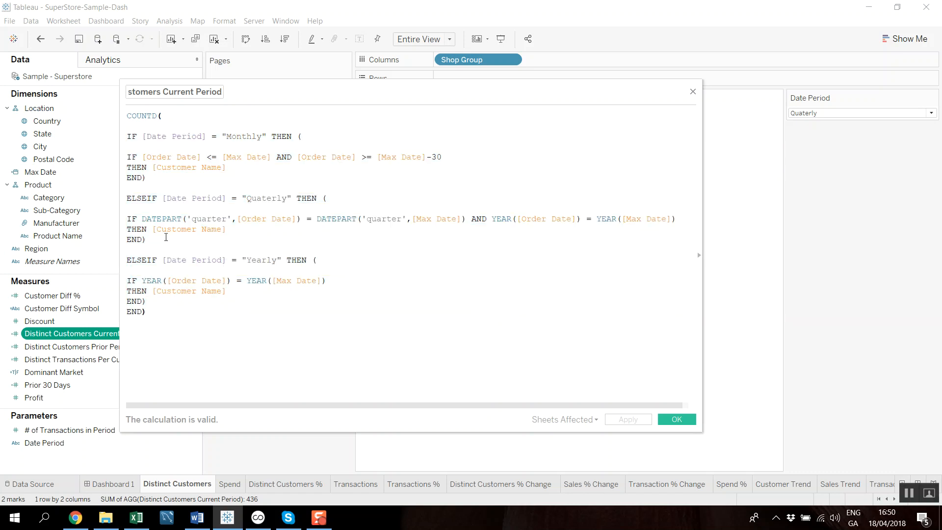
left_click_drag(227, 292, 155, 293)
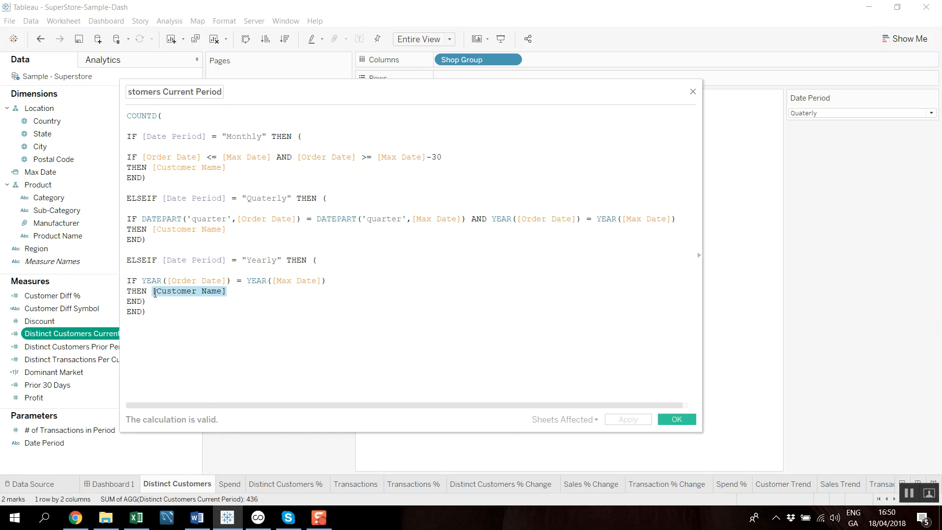
left_click_drag(161, 116, 127, 112)
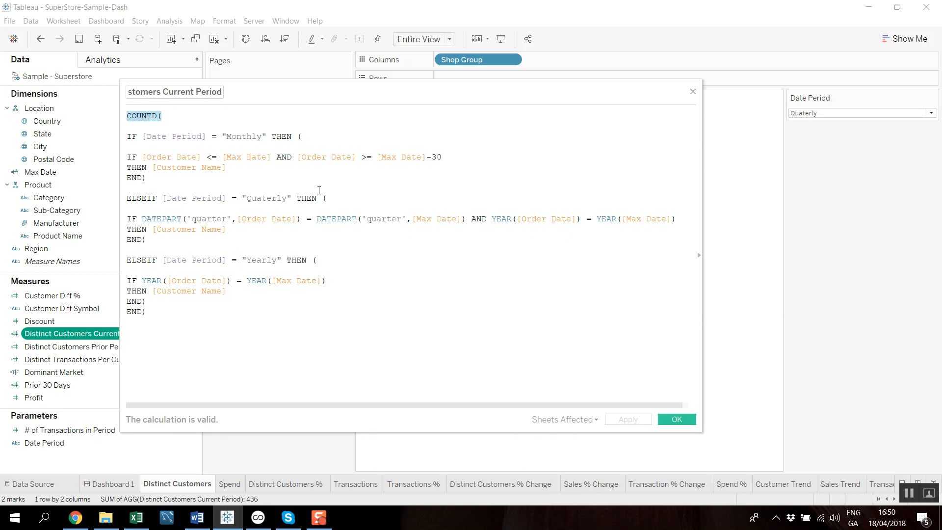
left_click_drag(237, 292, 152, 290)
- Insert two blank lines before the Yearly branch's closing END) in the calculation
left_click(371, 333)
left_click(129, 299)
key("Return")
key("Return")
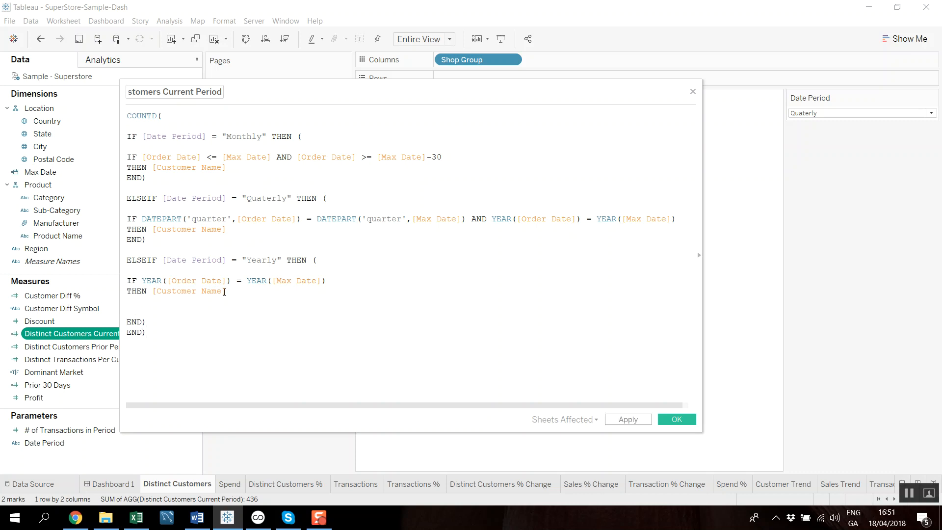
- Examine the Monthly, Quaterly and Yearly branches of the formula and how each one tests the Date Period parameter
left_click_drag(226, 291, 126, 188)
left_click_drag(146, 178, 125, 144)
left_click(277, 178)
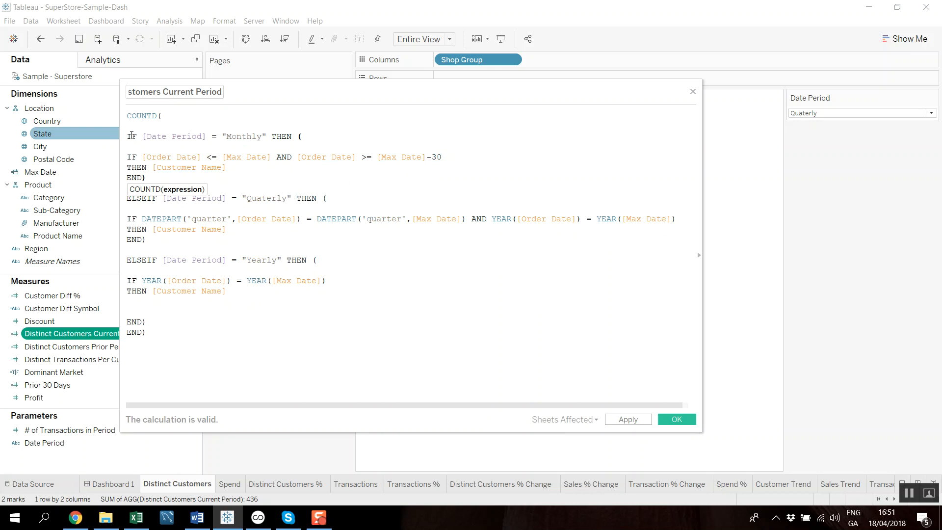
left_click(189, 128)
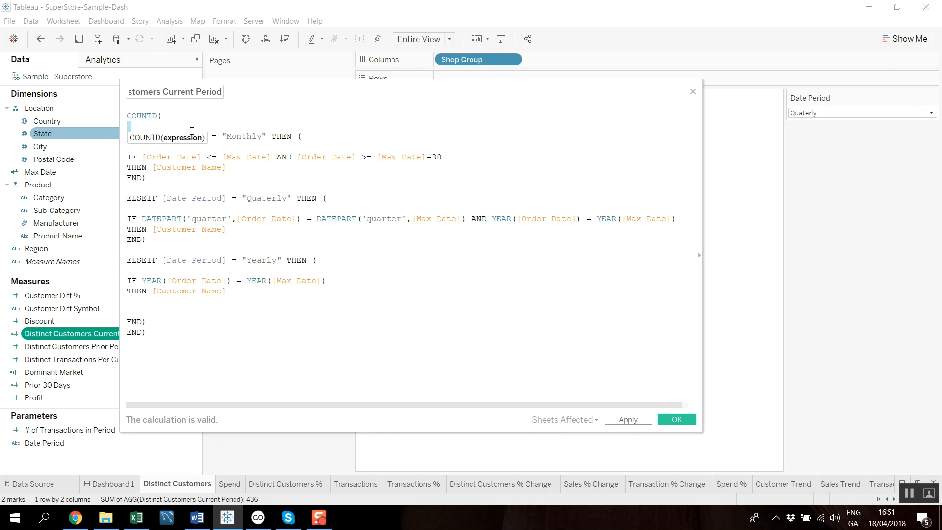
double_click(199, 136)
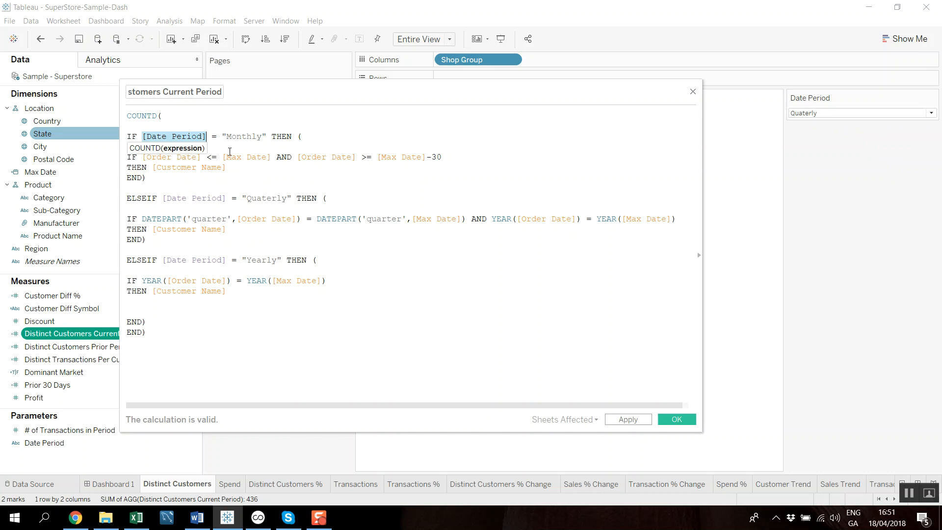
left_click(241, 136)
left_click_drag(271, 136, 273, 171)
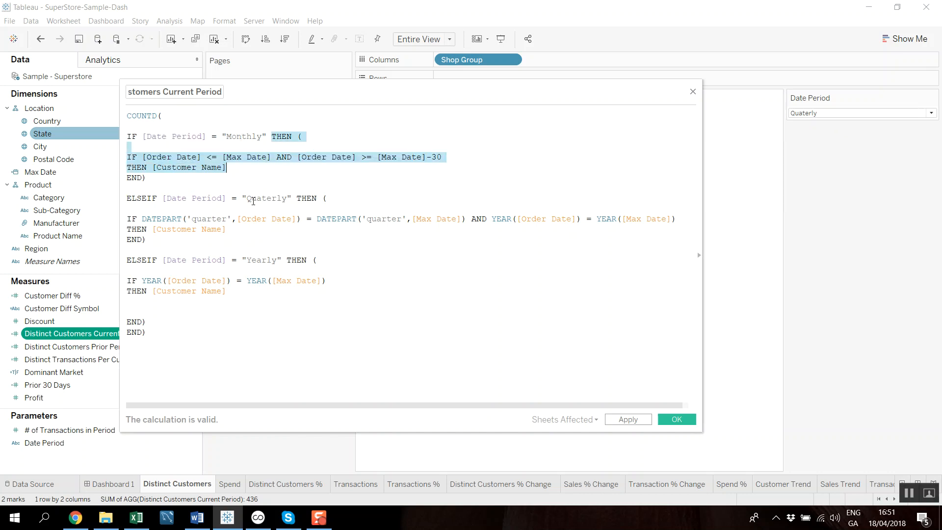
left_click_drag(129, 216, 170, 245)
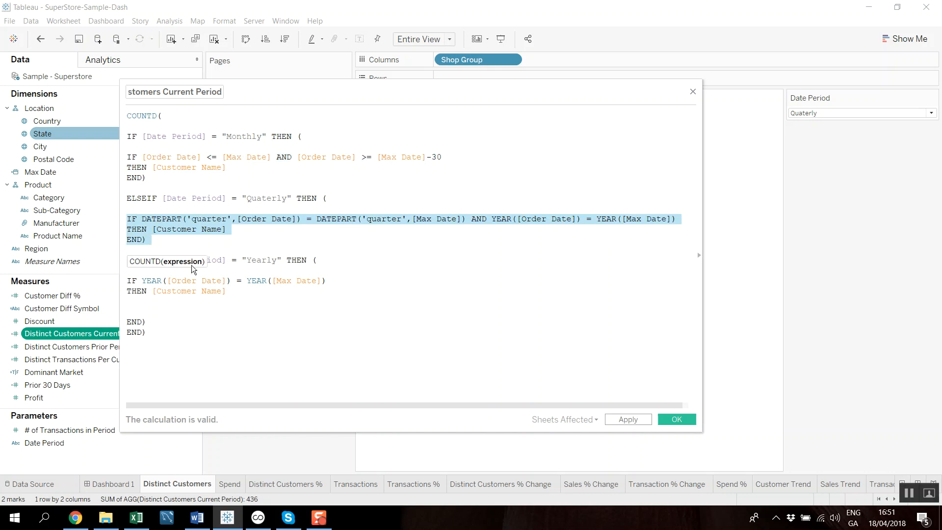
left_click_drag(128, 280, 247, 301)
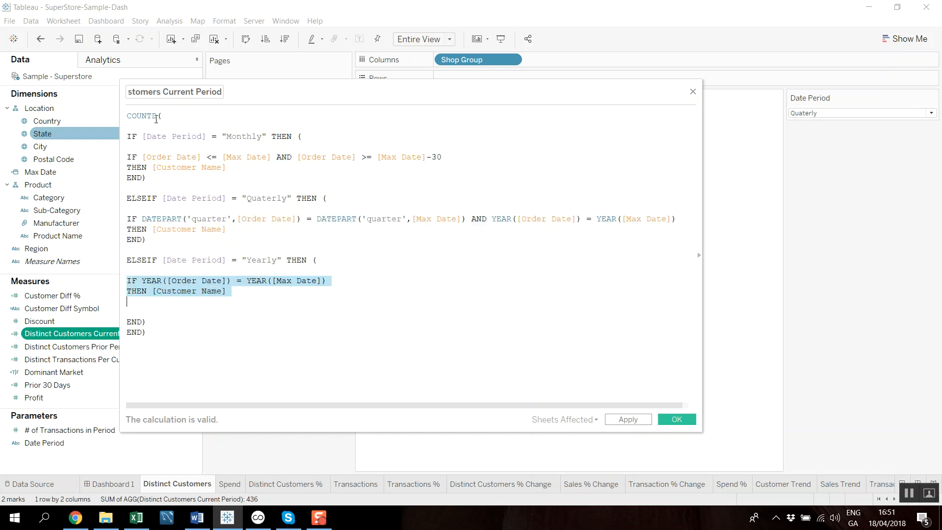
- Examine the Monthly branch's two conditions comparing [Order Date] with [Max Date] and [Max Date]-30
left_click(253, 192)
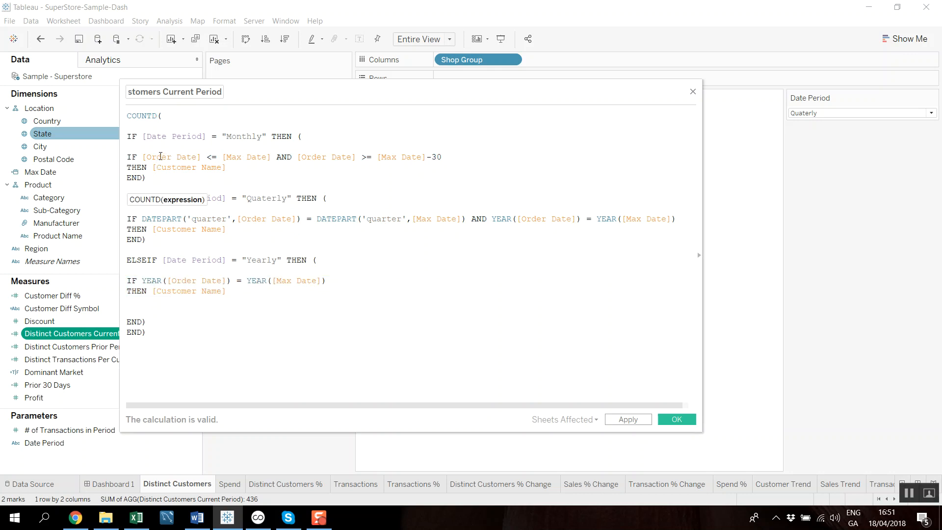
double_click(142, 158)
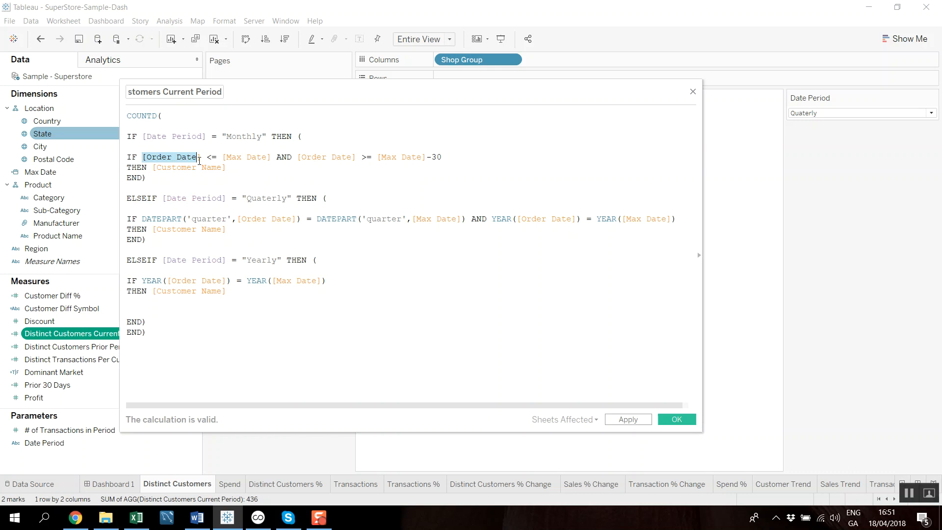
left_click_drag(128, 136, 313, 136)
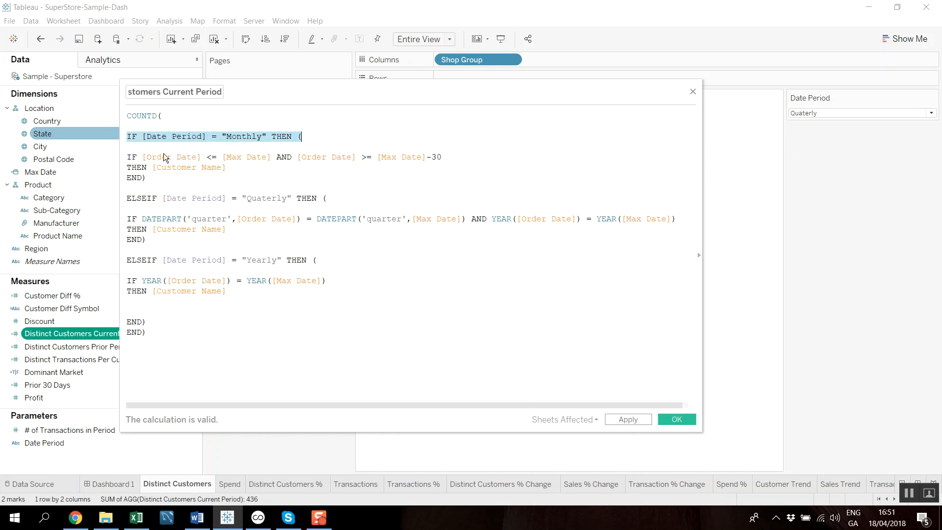
left_click(193, 159)
left_click_drag(129, 157, 272, 155)
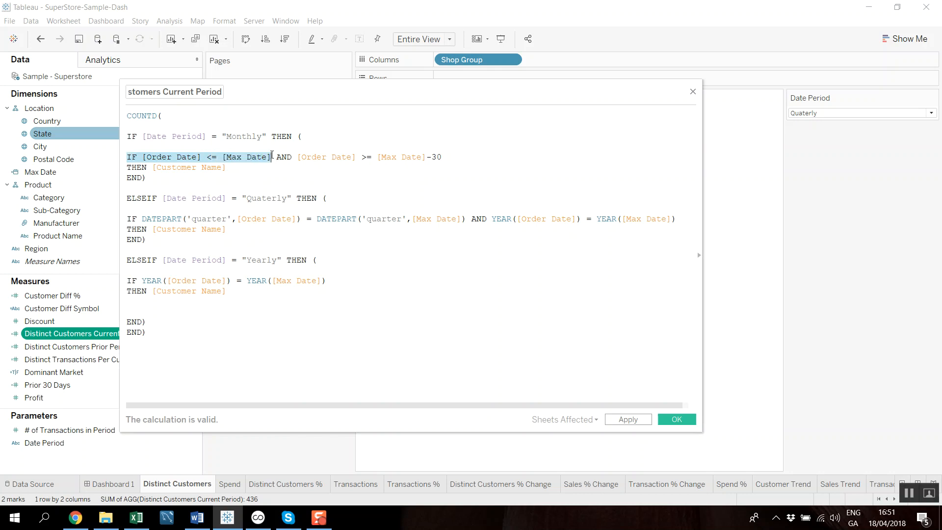
left_click(298, 157)
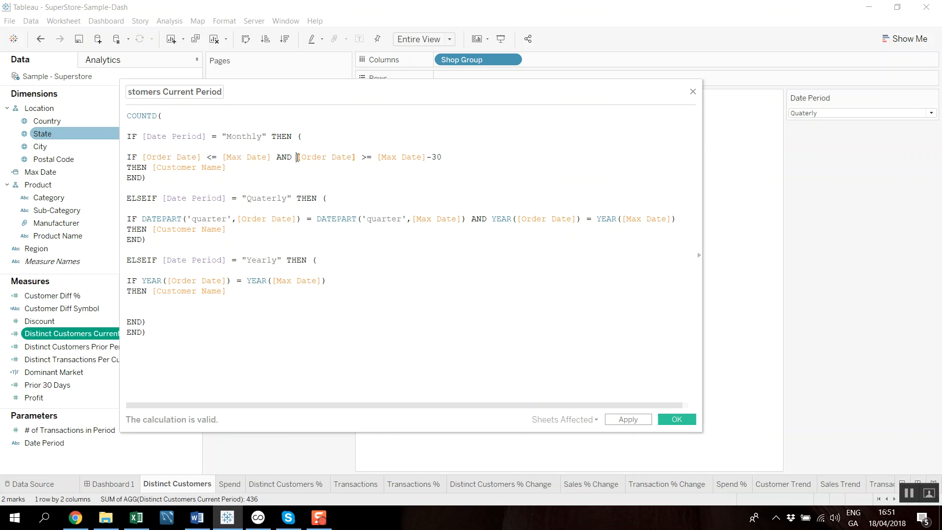
left_click_drag(297, 157, 450, 154)
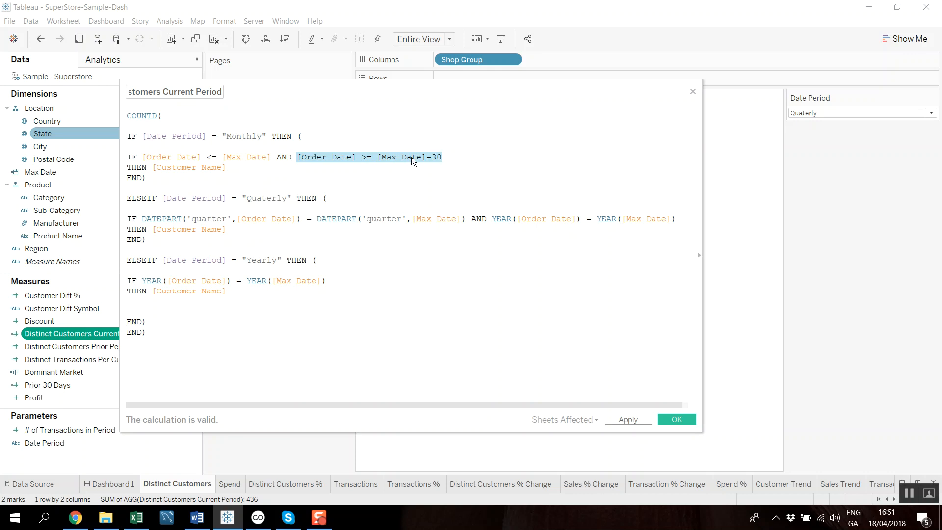
- Examine the Monthly branch's date conditions and the [Customer Name] field it returns
left_click(445, 156)
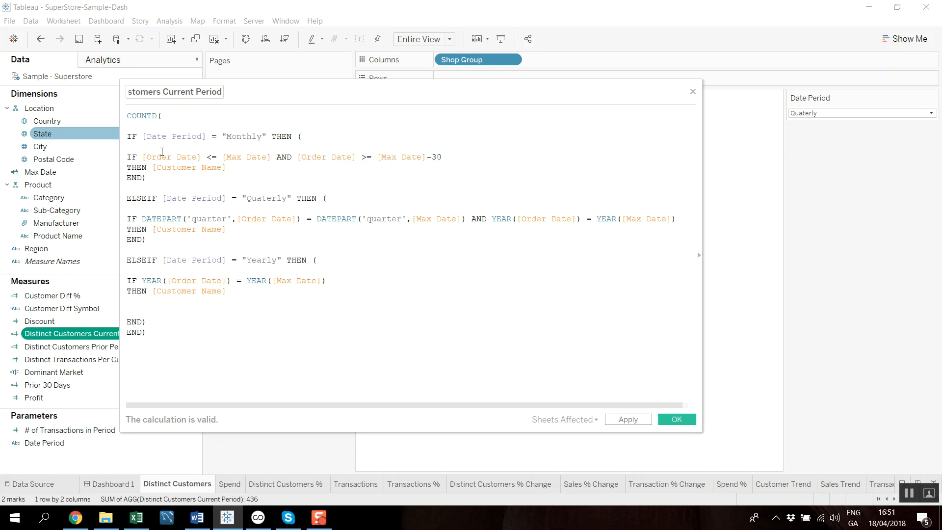
left_click(128, 157)
left_click(258, 155)
left_click_drag(234, 171, 151, 167)
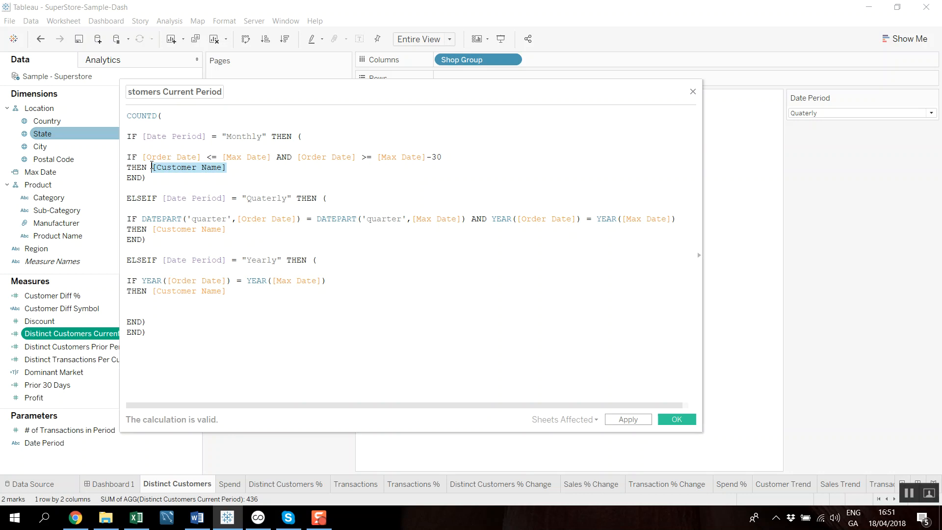
left_click(263, 183)
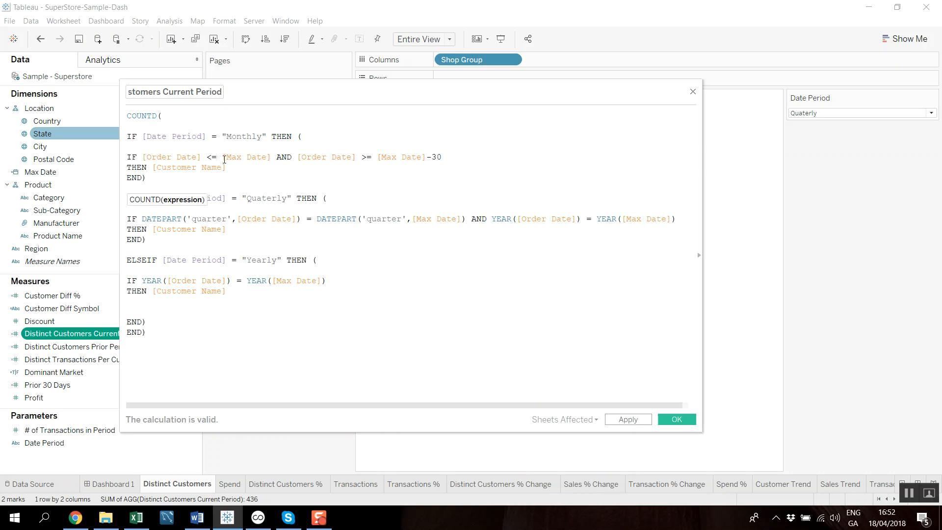
- Try replacing [Max Date] with TODAY() in both Monthly branch conditions, and undo the replacements
left_click_drag(224, 160, 272, 160)
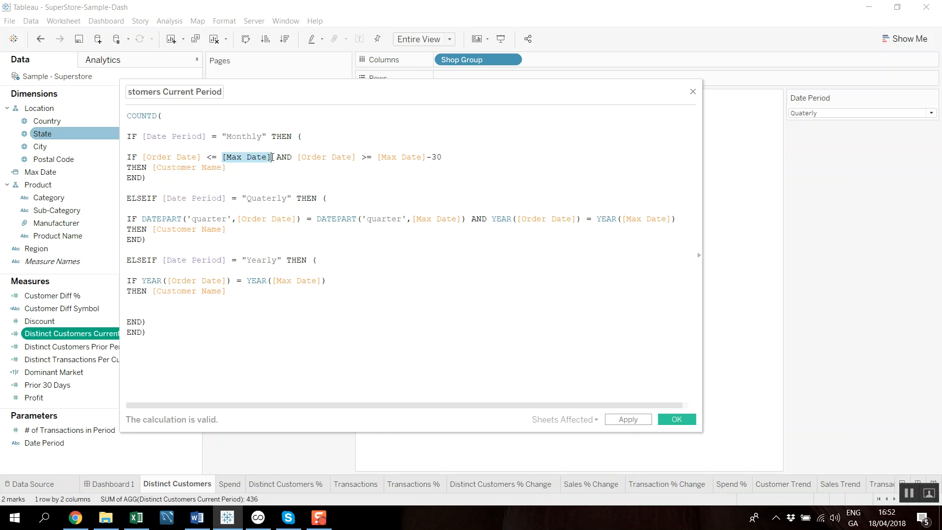
type("TODAY()")
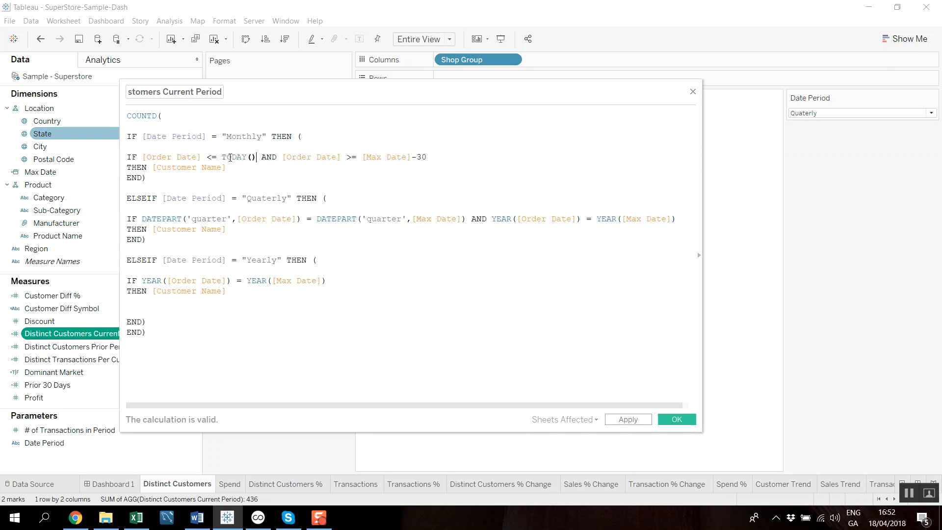
left_click_drag(362, 157, 411, 158)
type("TODAY()")
key("ctrl+z")
key("ctrl+z")
key("ctrl+z")
key("ctrl+z")
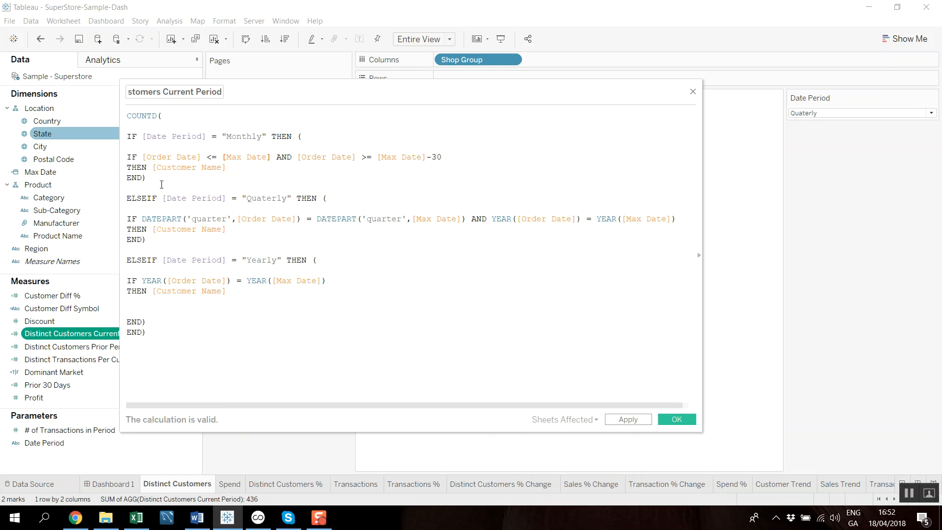
- Examine the Monthly block and compare its opening IF line with the Quaterly branch's ELSEIF line
left_click_drag(161, 183, 127, 137)
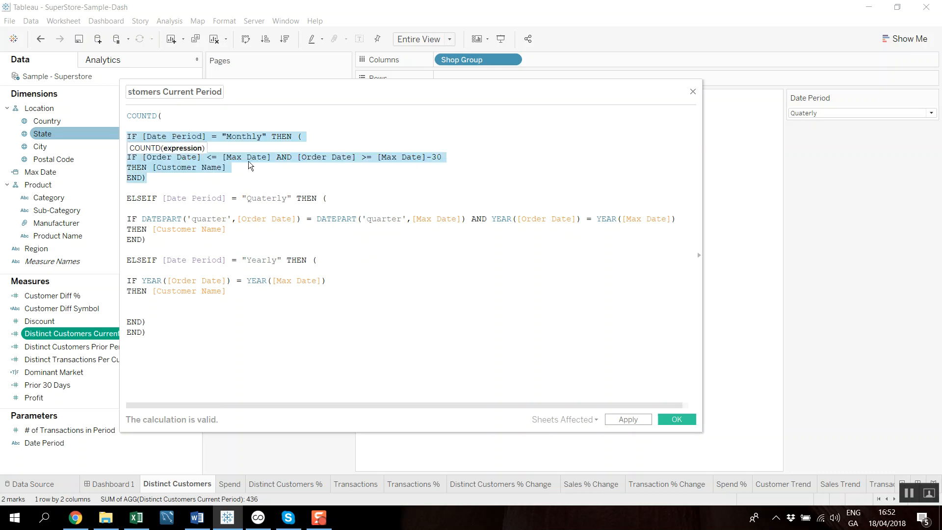
left_click(124, 199)
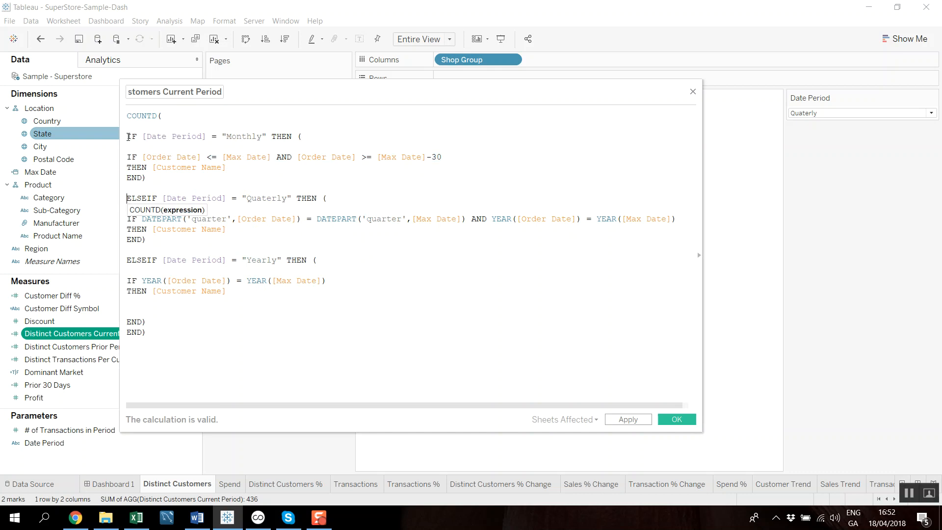
left_click_drag(129, 137, 296, 133)
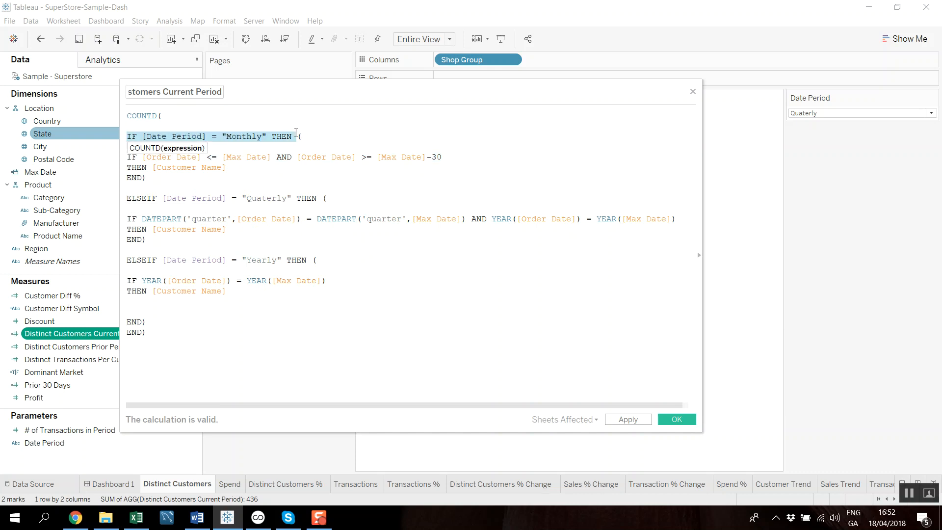
left_click(128, 199)
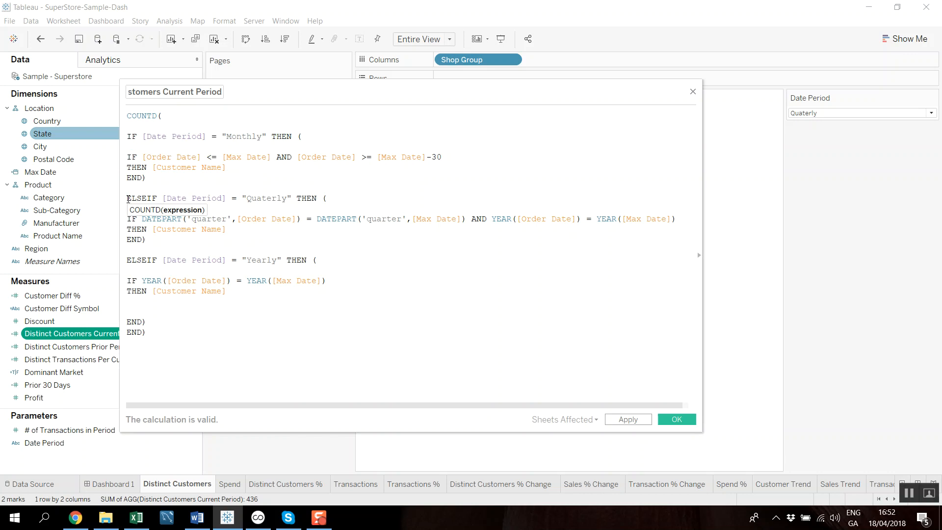
left_click_drag(128, 198, 328, 202)
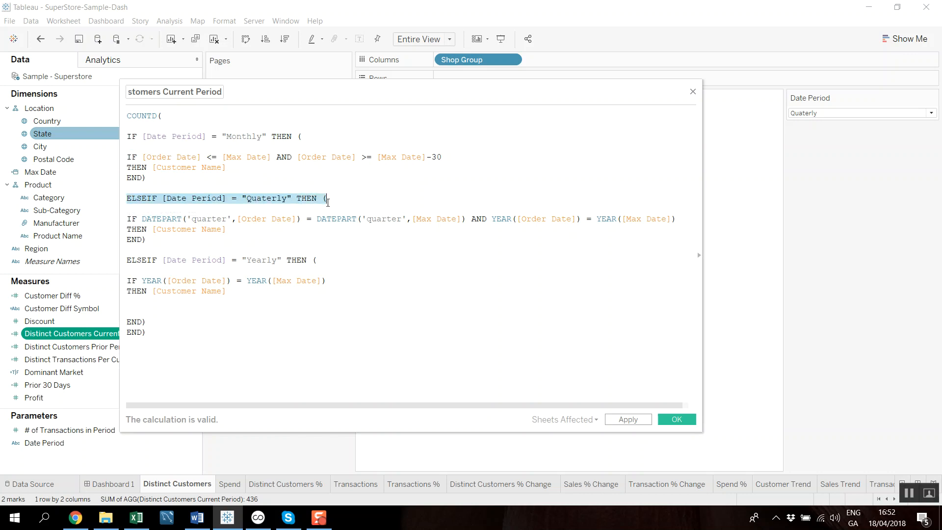
- Examine the Quaterly branch's DATEPART and YEAR conditions and the [Customer Name] field it returns
left_click_drag(127, 217, 208, 219)
left_click(128, 218)
left_click(150, 218)
double_click(142, 219)
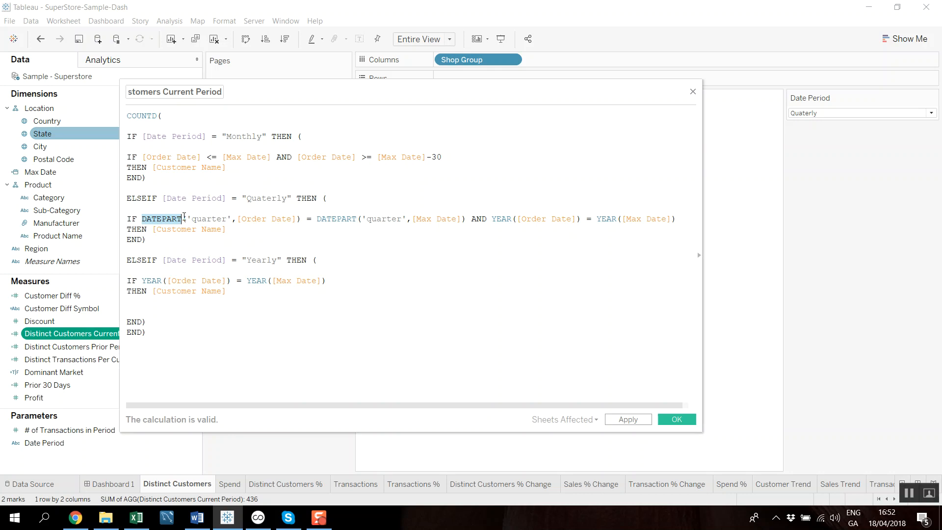
left_click_drag(142, 219, 666, 219)
left_click_drag(228, 230, 156, 231)
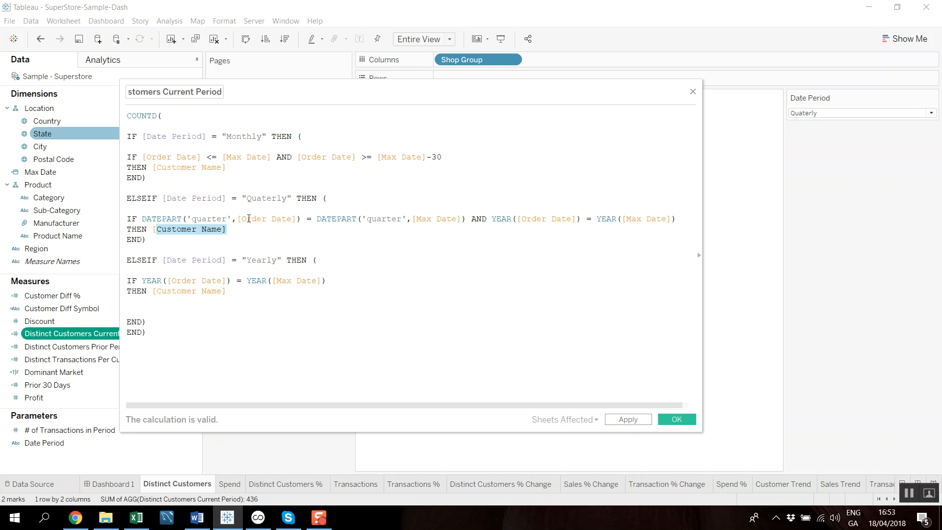
left_click_drag(226, 229, 155, 229)
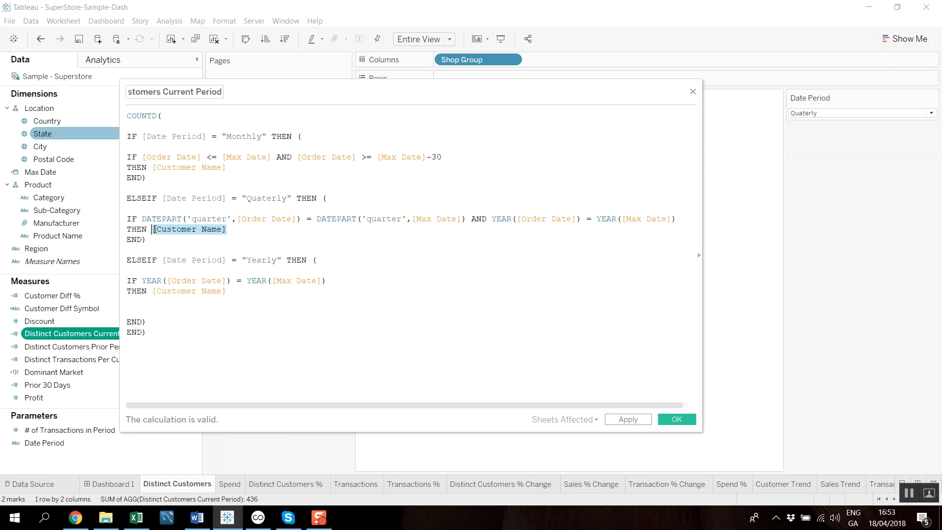
- Examine the Yearly branch's comparison of the [Order Date] and [Max Date] years and its returned [Customer Name] field
left_click(136, 259)
left_click_drag(127, 260, 232, 260)
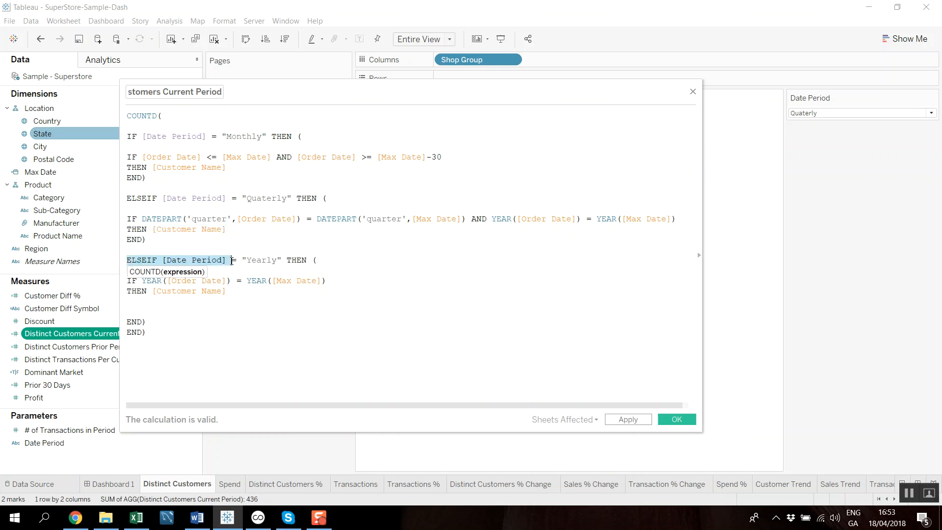
left_click(129, 281)
left_click_drag(129, 281, 353, 281)
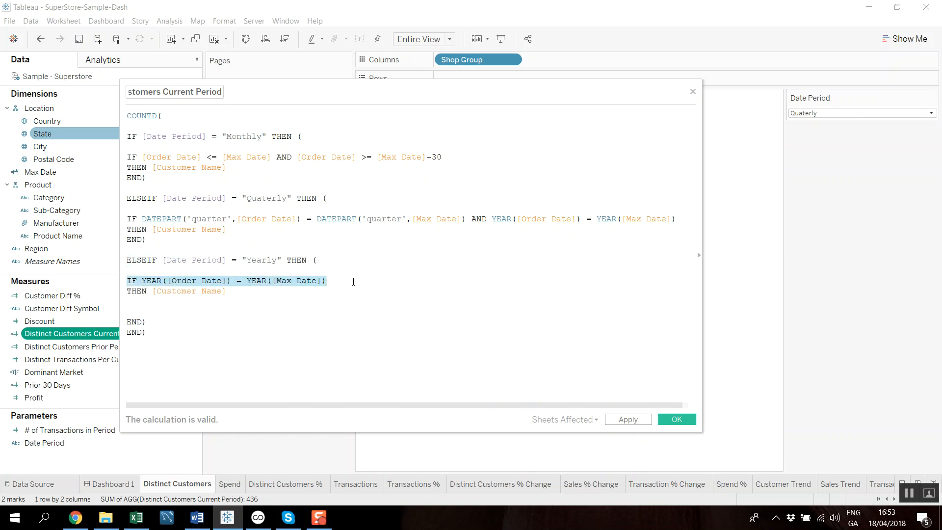
left_click_drag(231, 292, 151, 294)
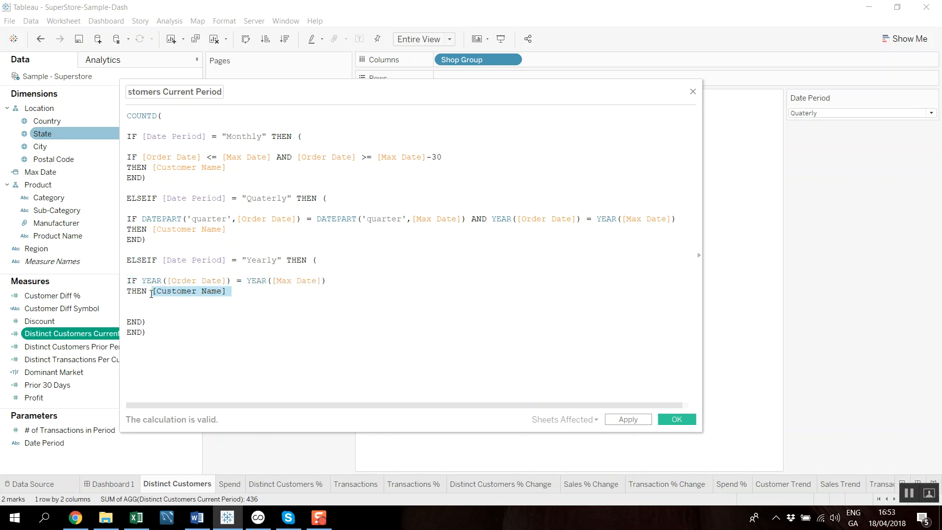
left_click(272, 309)
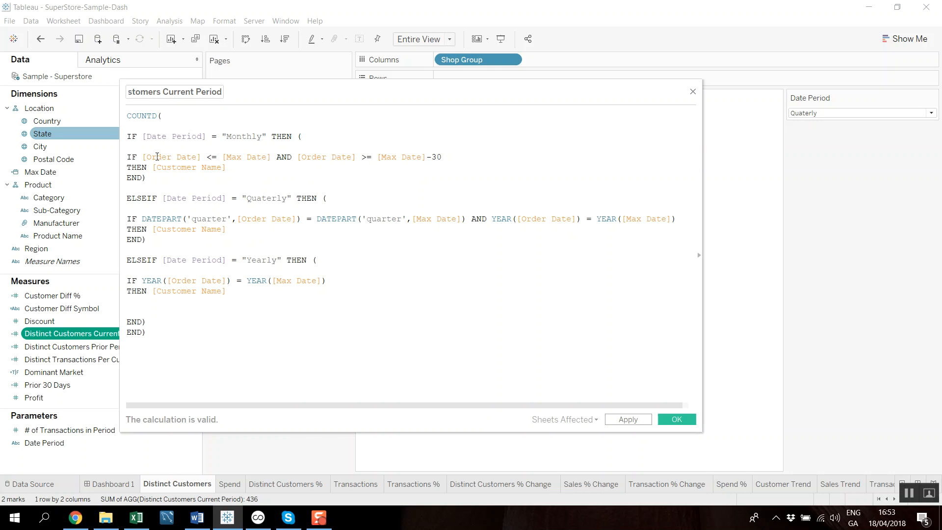
- Compare the Monthly branch's date range logic with the Quaterly branch's DATEPART logic, and close the calculation
left_click_drag(147, 178, 146, 157)
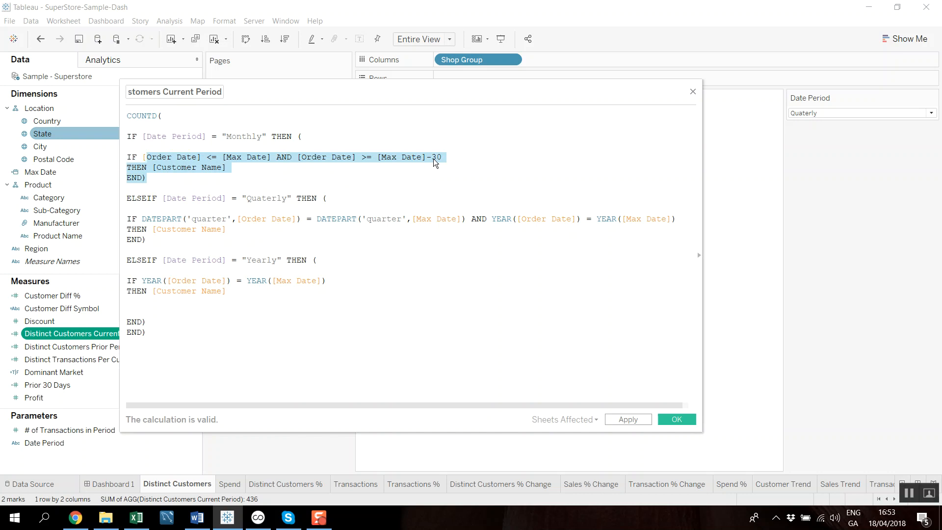
left_click_drag(142, 218, 227, 216)
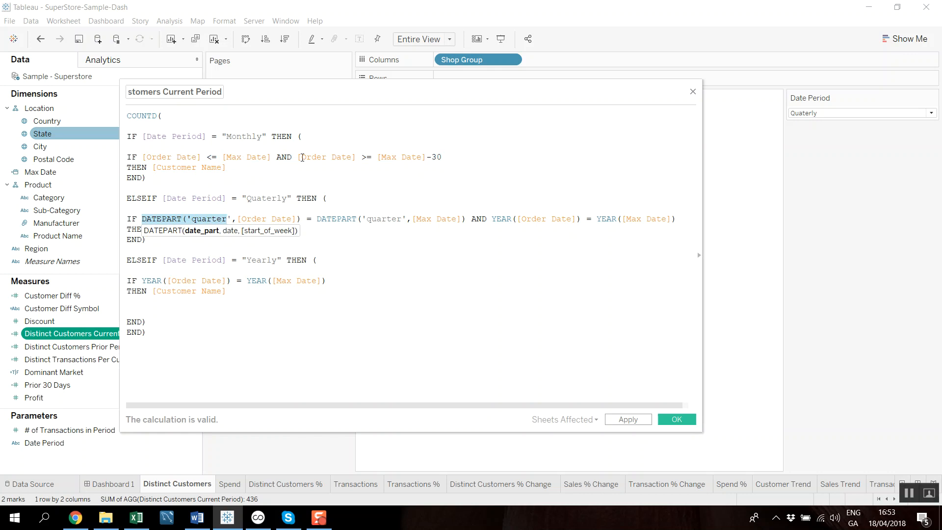
left_click(291, 169)
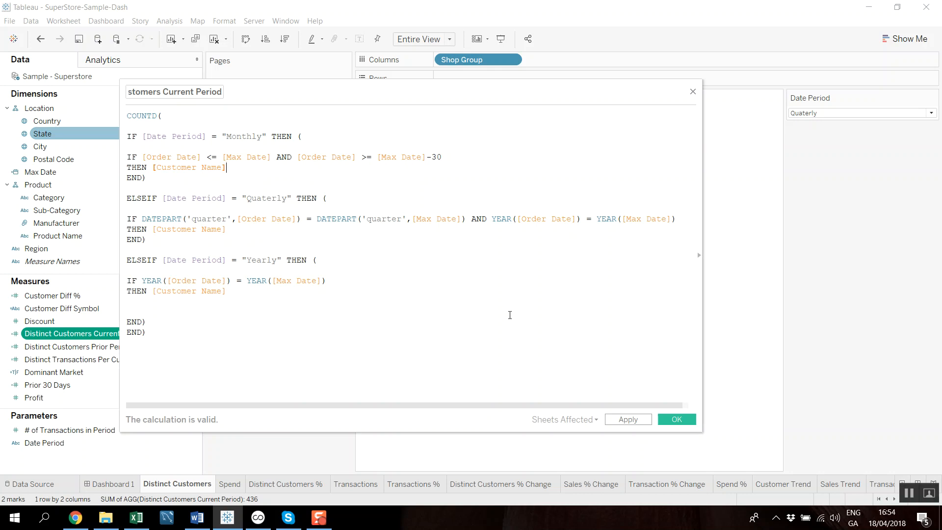
left_click(693, 92)
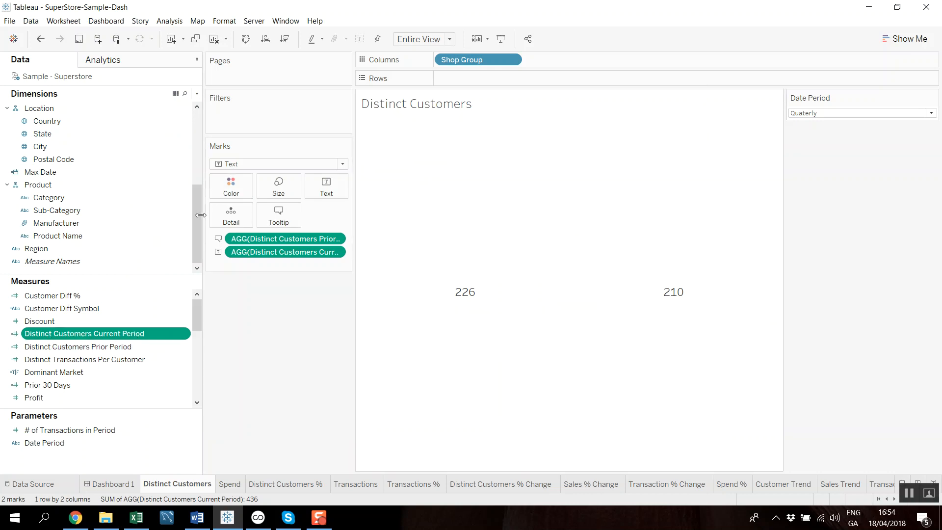
- Inspect which segments belong to Shop A and Shop B in the Shop Group definition, and close it unchanged
left_click_drag(198, 199, 196, 109)
left_click(127, 134)
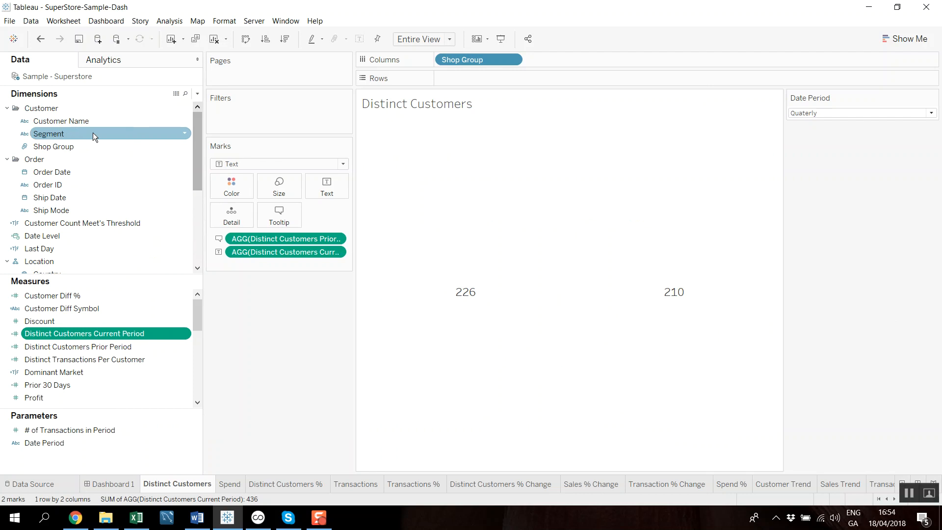
left_click(169, 149)
left_click(184, 147)
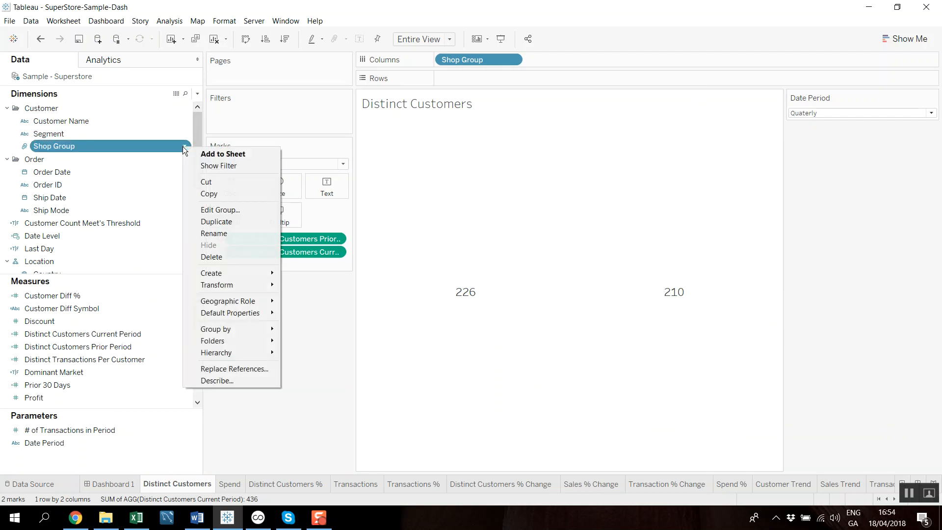
left_click(224, 205)
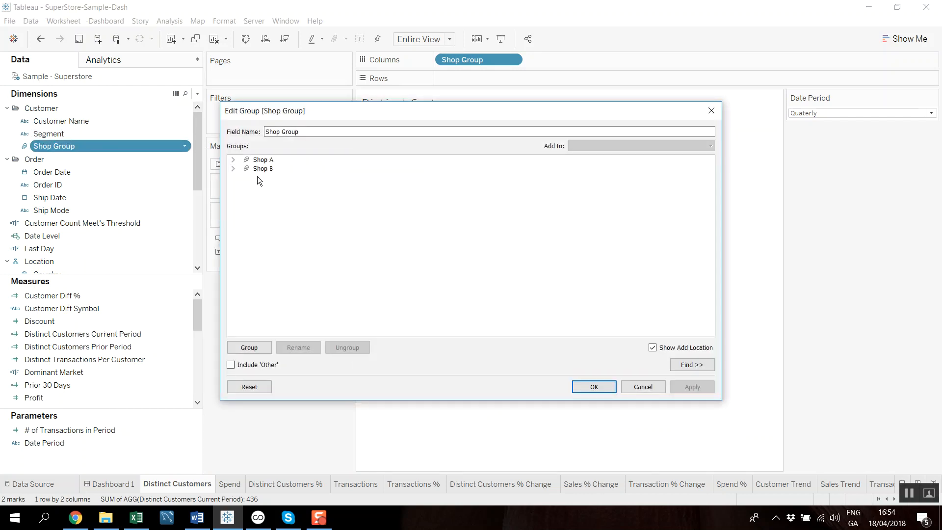
left_click(234, 160)
left_click(233, 177)
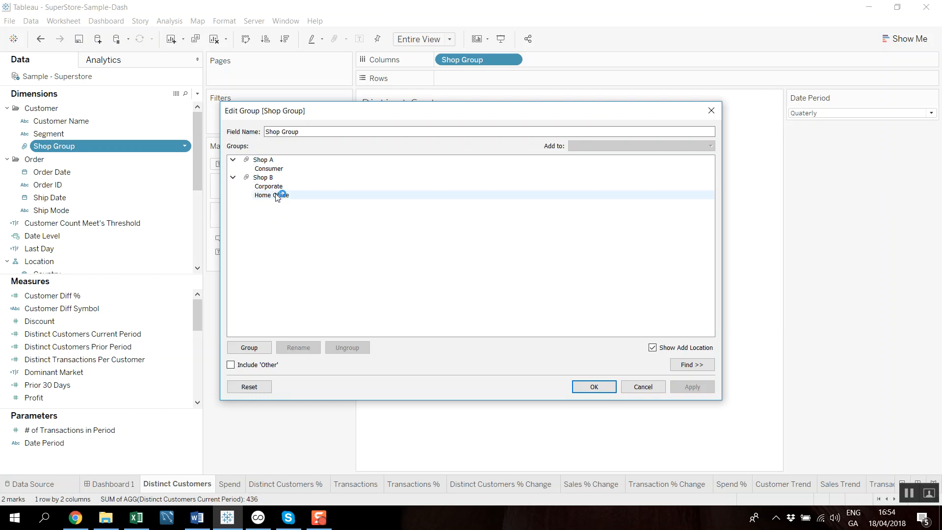
left_click(711, 112)
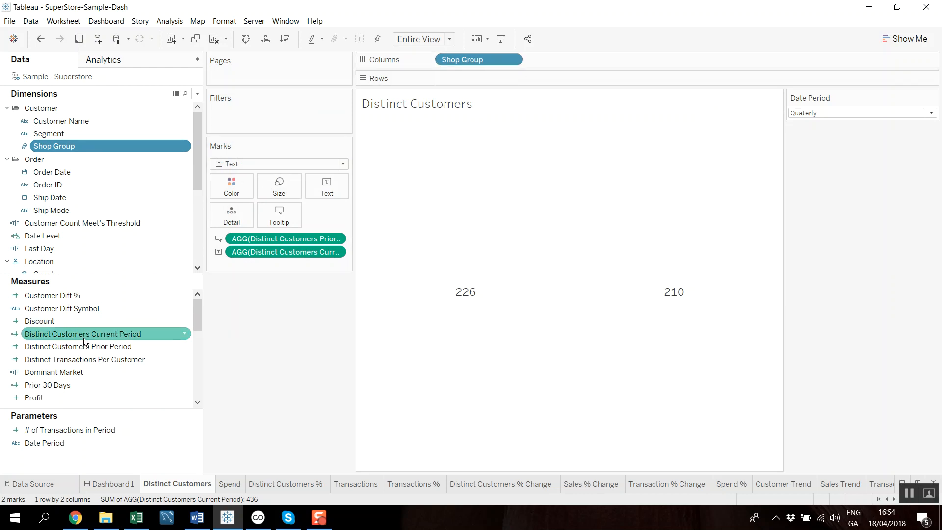
- View Shop A's current and prior period customer details in the Quaterly Customers total on Dashboard 1
mouse_move(718, 316)
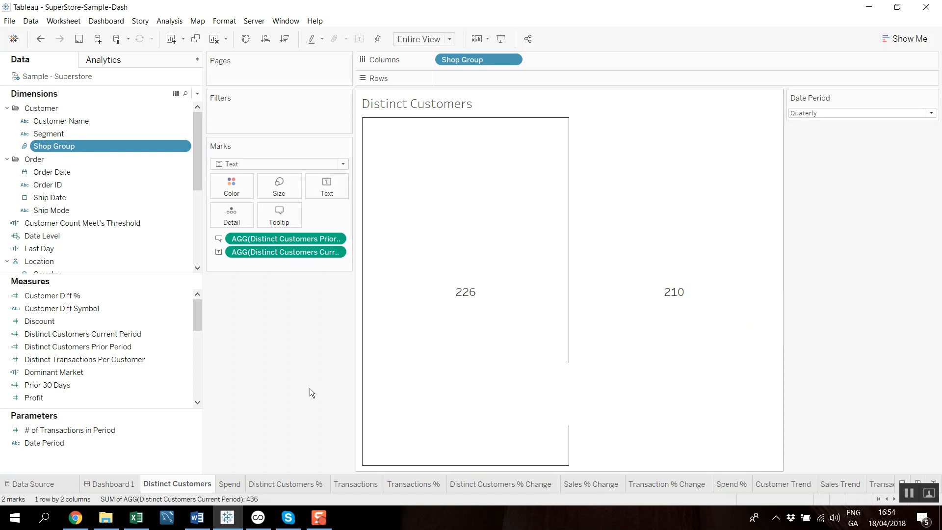
left_click(113, 483)
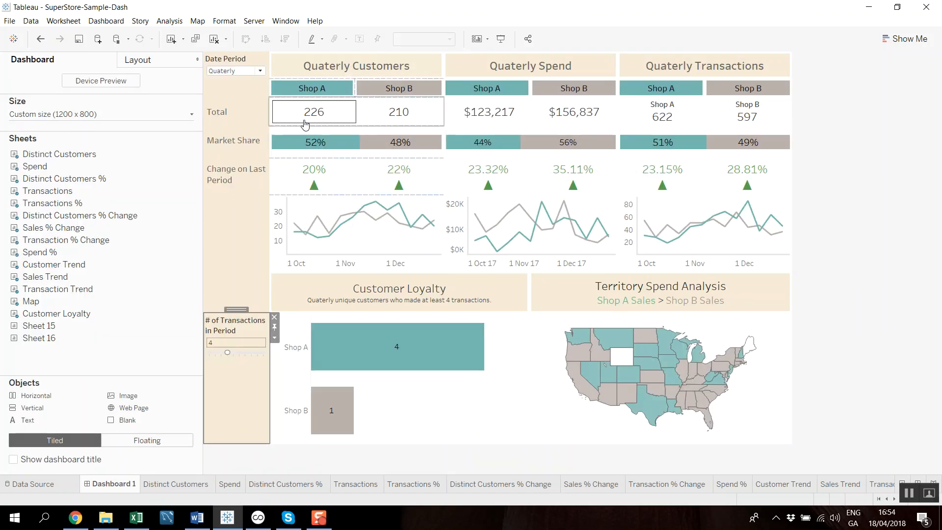
mouse_move(317, 116)
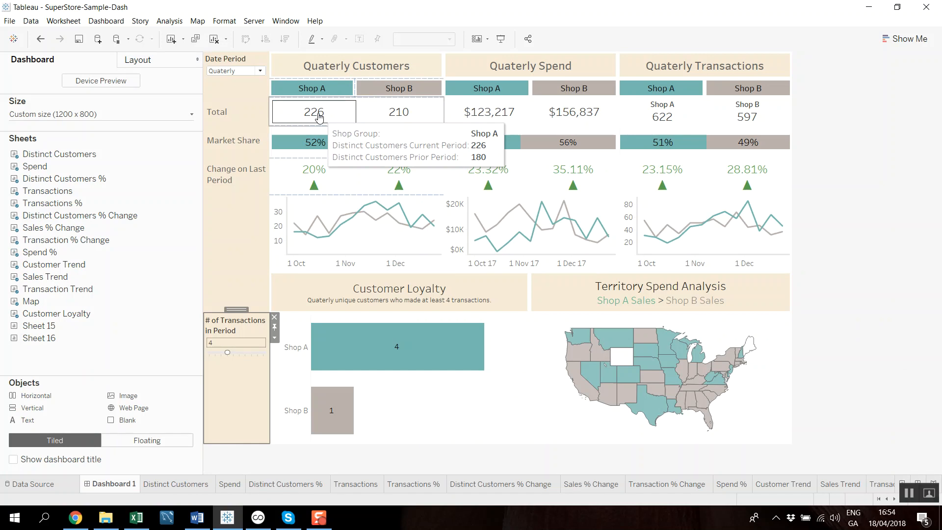
- Duplicate the Distinct Customers sheet and remove Distinct Customers Prior Period from the copy's marks
left_click(179, 485)
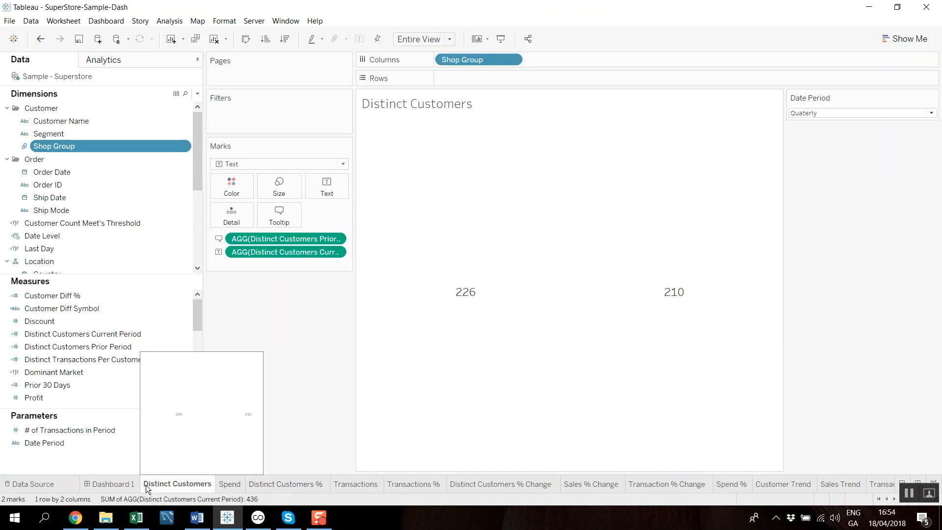
right_click(196, 490)
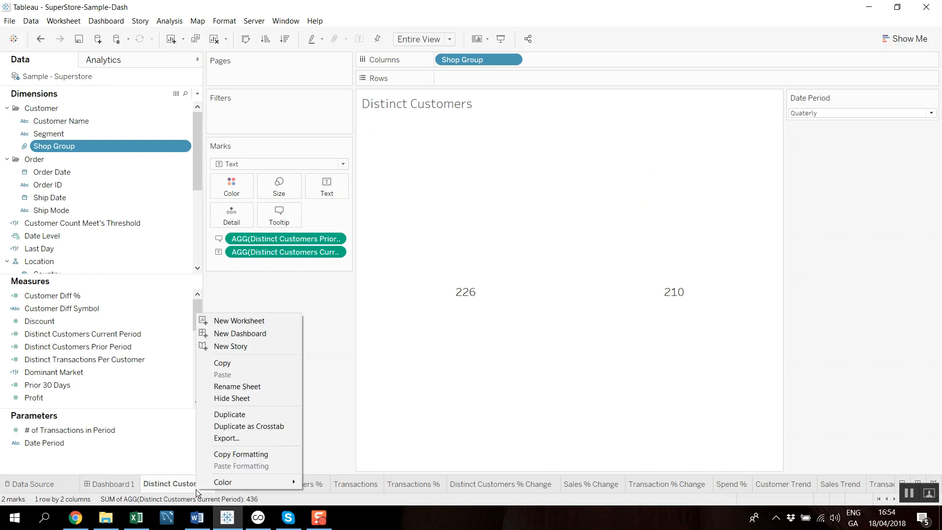
left_click(237, 414)
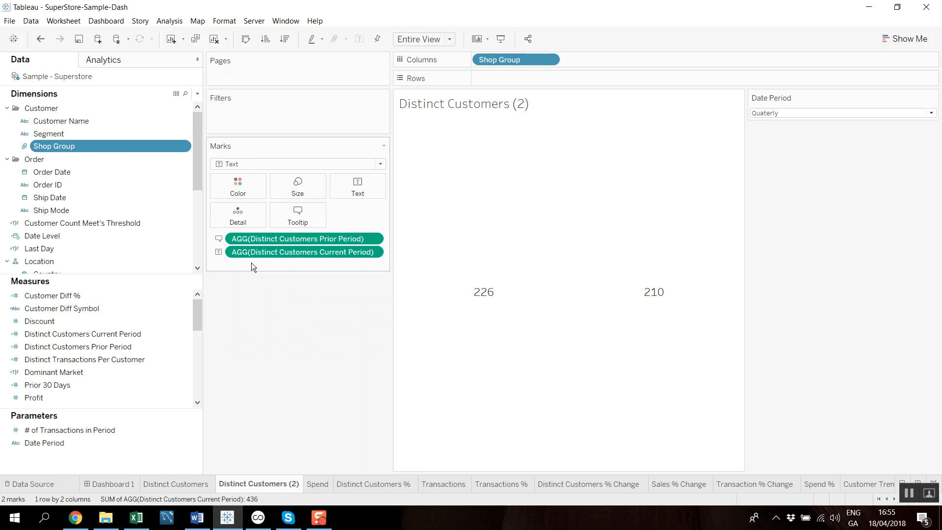
left_click_drag(312, 239, 304, 313)
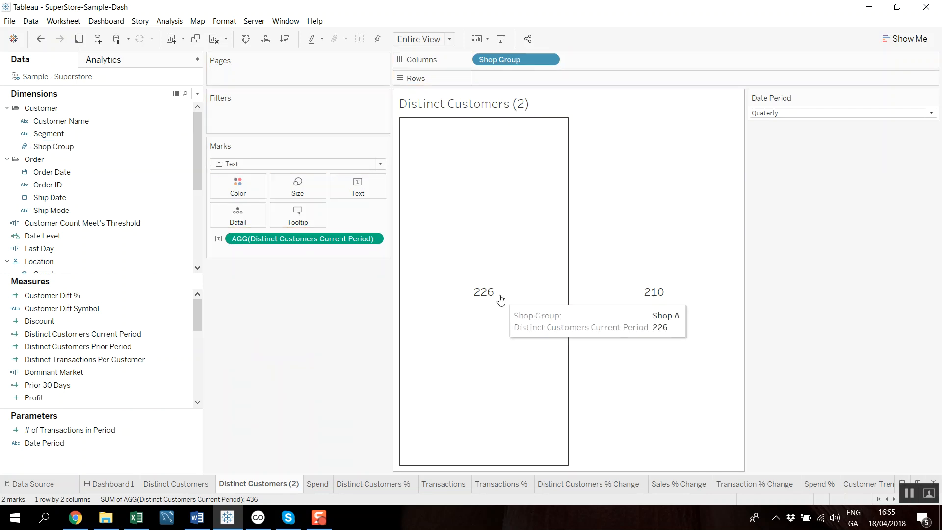
- Move Shop Group from Columns to Color on the Distinct Customers (2) sheet
left_click(162, 485)
left_click(244, 484)
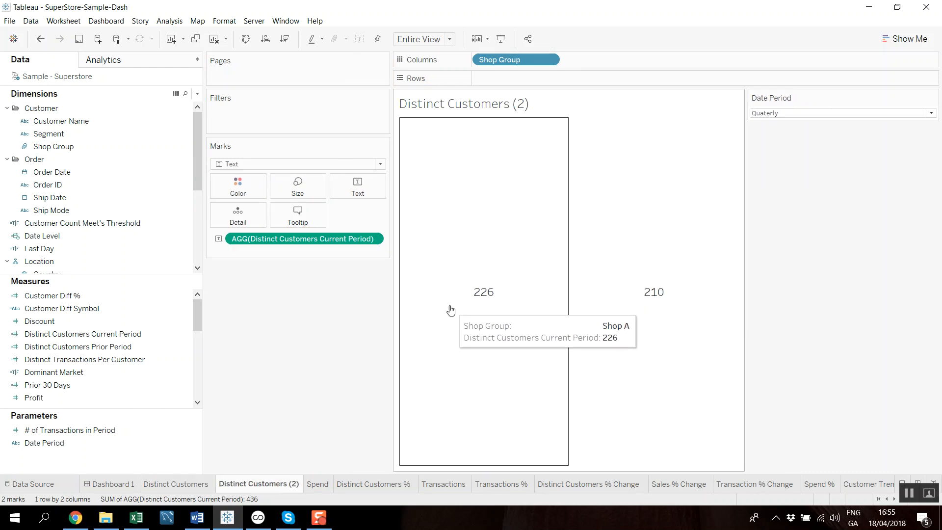
left_click_drag(511, 66, 250, 187)
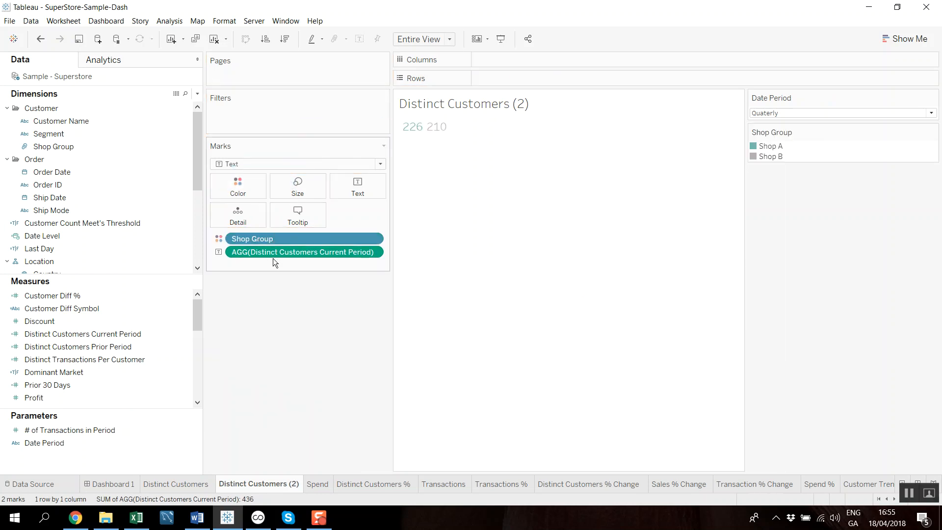
- Move Distinct Customers Current Period from Text to Columns and change the mark type to Bar
left_click_drag(272, 252, 537, 61)
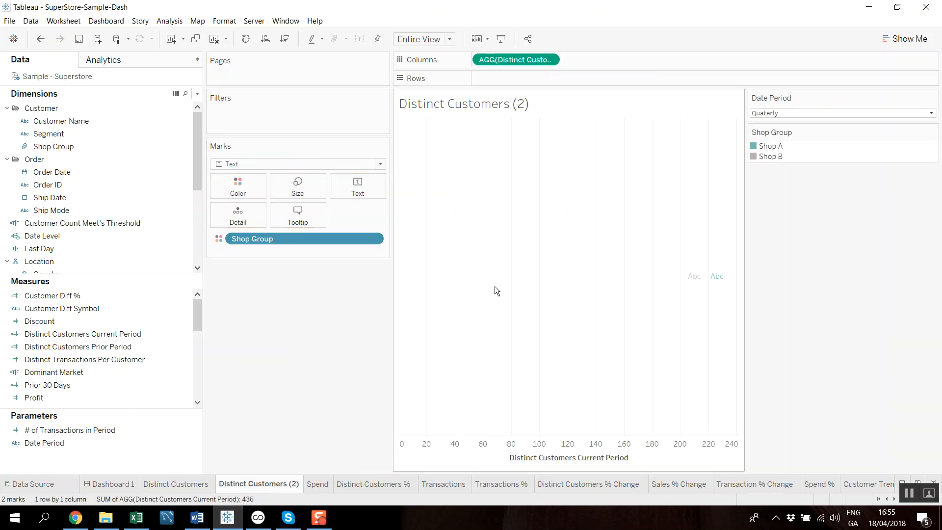
left_click(380, 163)
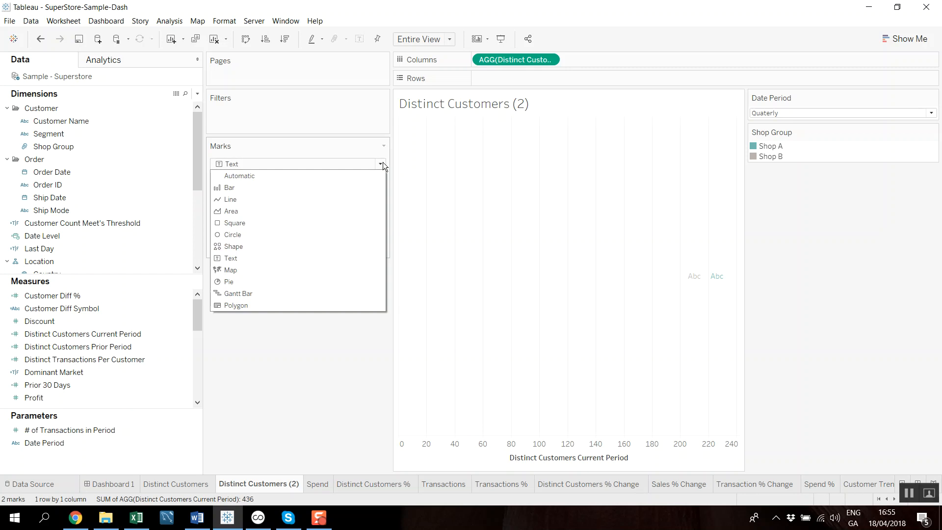
left_click(258, 188)
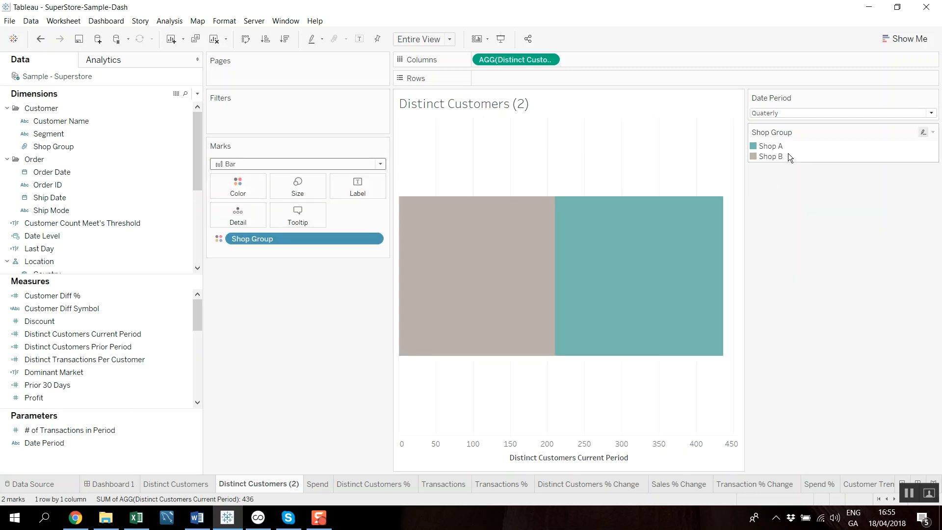
- Reorder the Shop Group color legend so that Shop B is listed before Shop A
left_click(770, 146)
left_click_drag(770, 147, 780, 162)
left_click(789, 236)
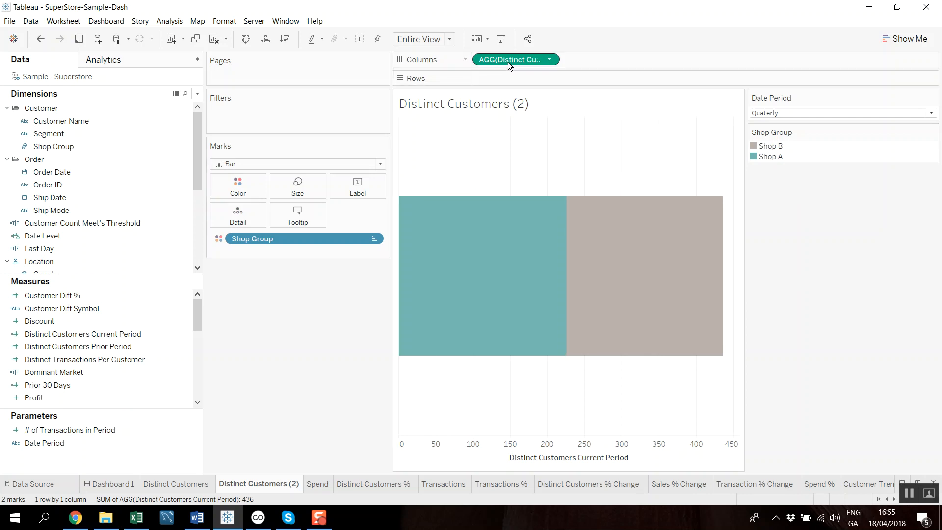
- Label the bar segments with Distinct Customers Current Period and apply a Percent of Total quick table calculation to the measure on Columns
left_click_drag(497, 63, 366, 189)
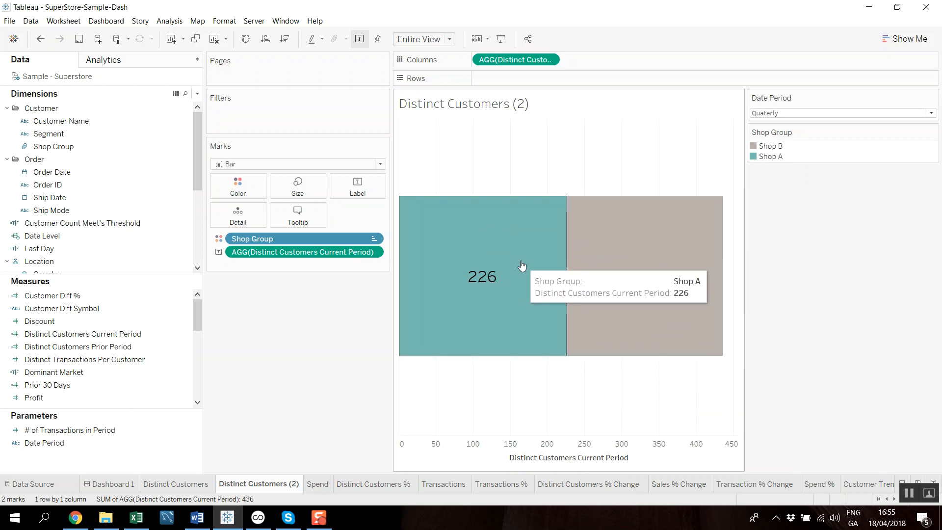
left_click(550, 60)
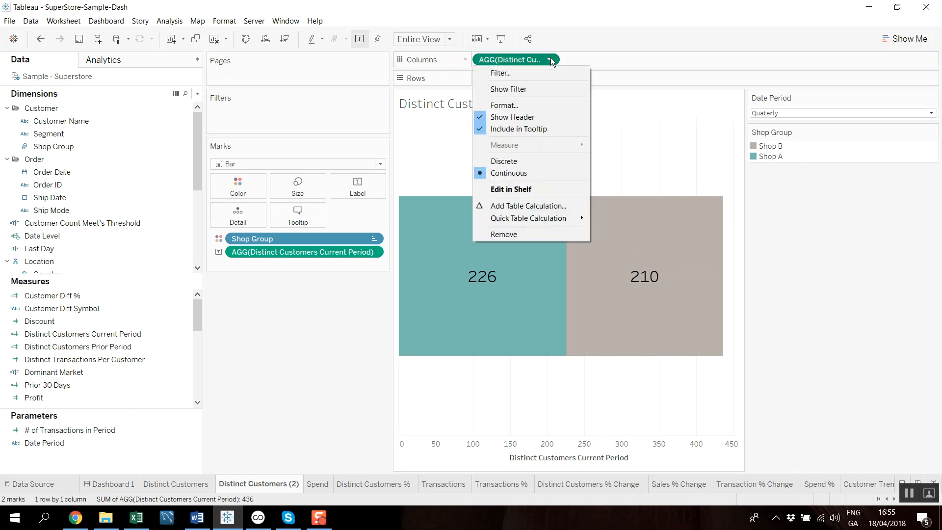
mouse_move(535, 222)
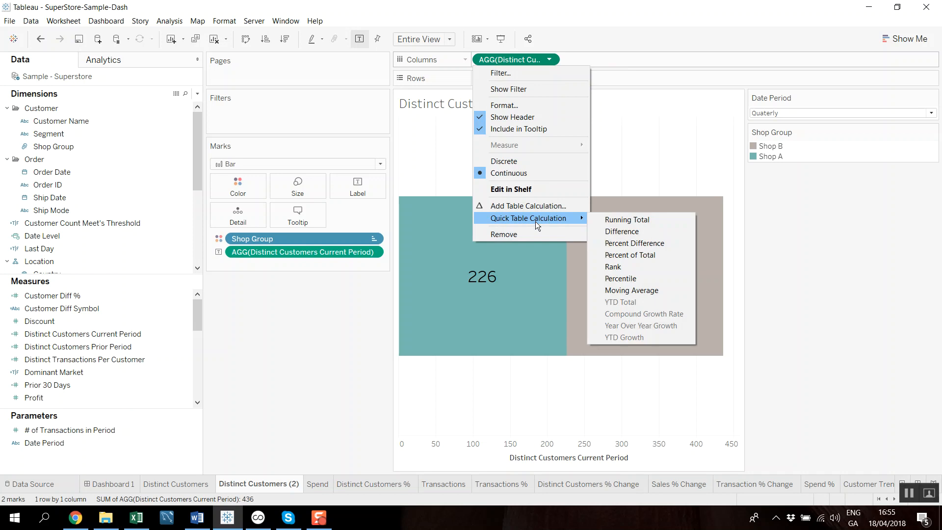
left_click(658, 253)
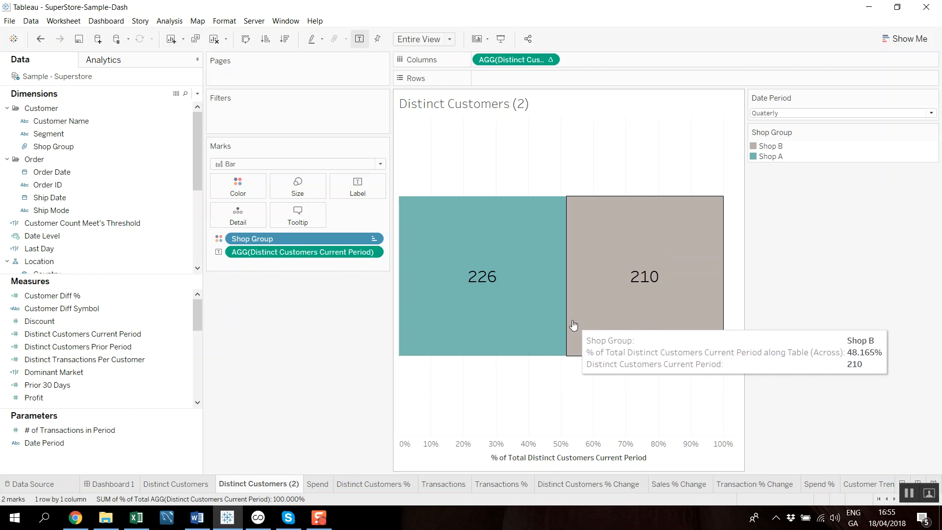
- Replace the customer count label with the Percent of Total version of Distinct Customers Current Period
left_click_drag(299, 252, 305, 334)
left_click_drag(505, 60, 358, 187)
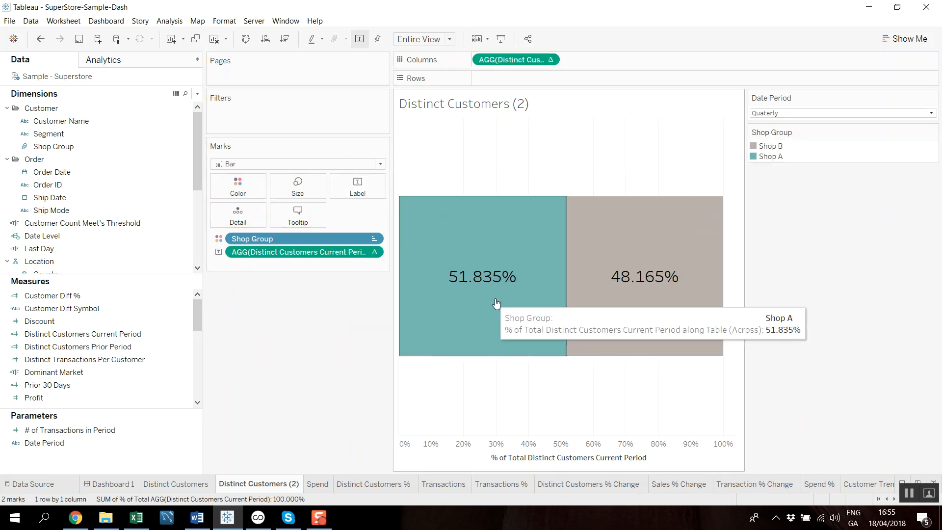
left_click_drag(504, 306, 651, 324)
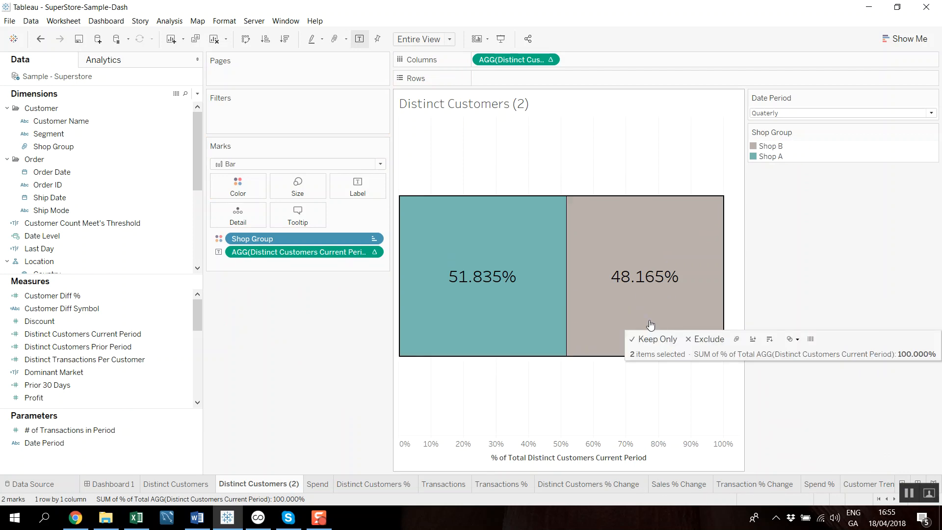
left_click(304, 301)
- Format the percent of total label's numbers as Percentage with no decimal places
left_click(374, 253)
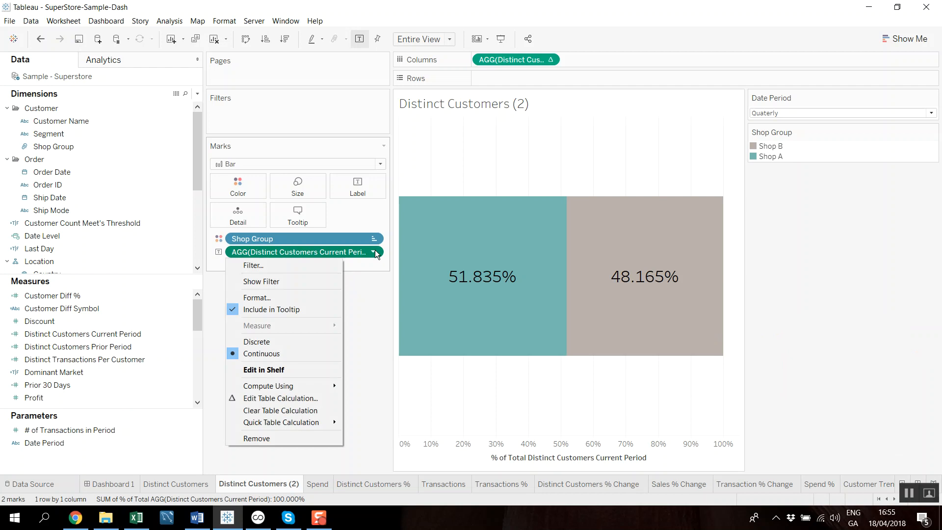
left_click(289, 293)
left_click(190, 167)
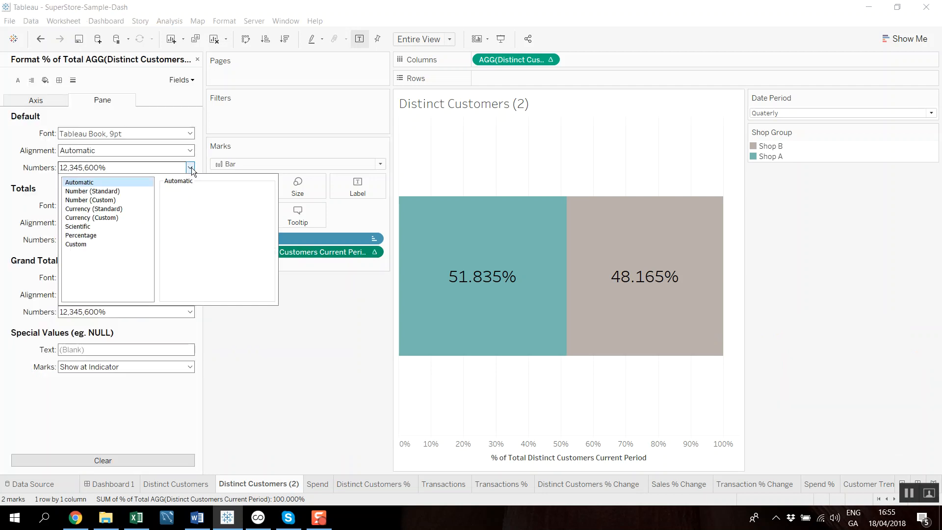
left_click(81, 235)
double_click(191, 205)
left_click(312, 378)
right_click(553, 397)
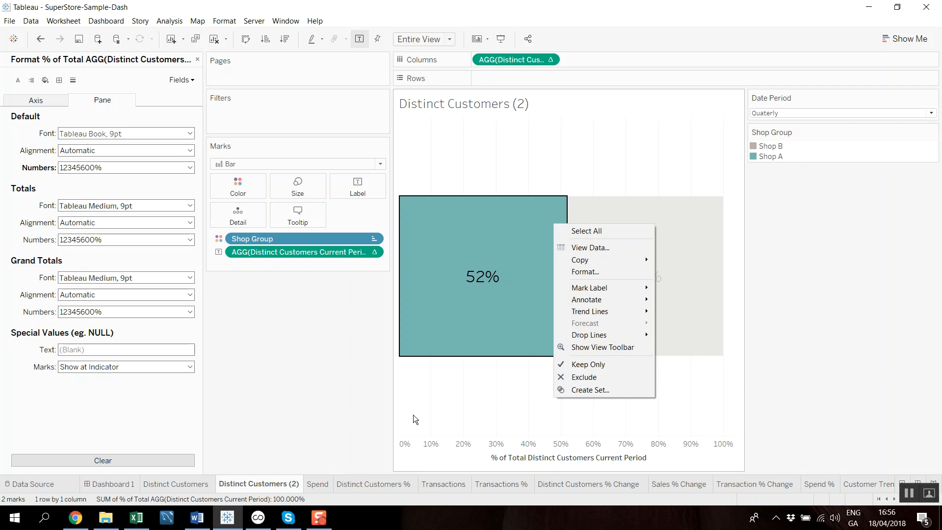
- Compare with the finished Distinct Customers % sheet, return to Dashboard 1 and close the formatting options
left_click(361, 482)
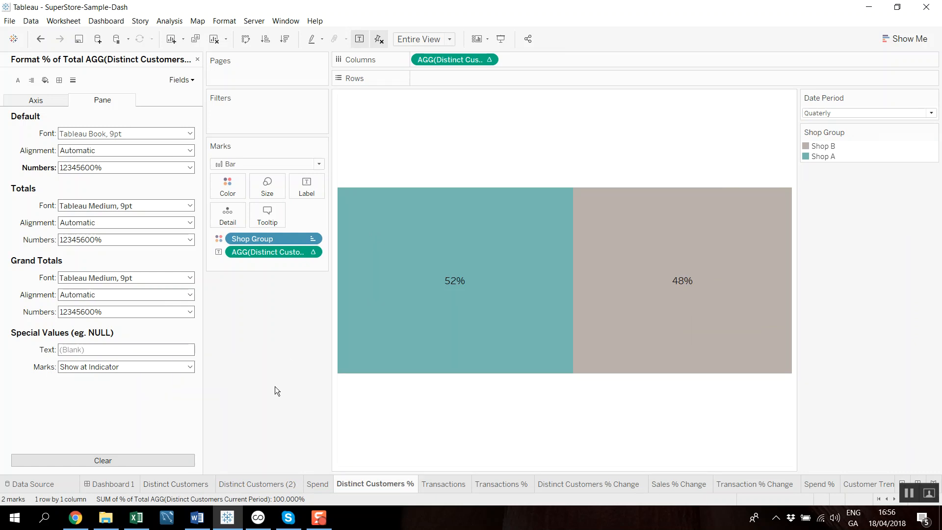
left_click(110, 483)
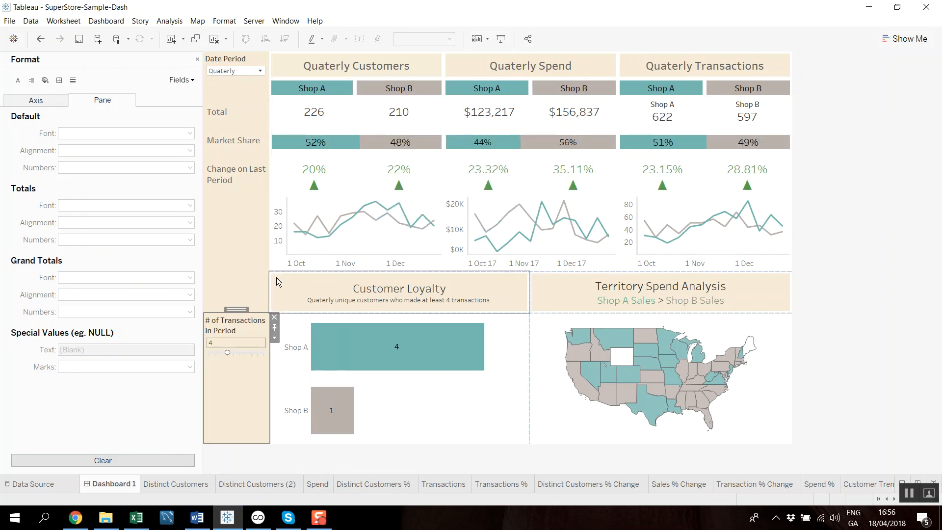
left_click(197, 60)
mouse_move(320, 185)
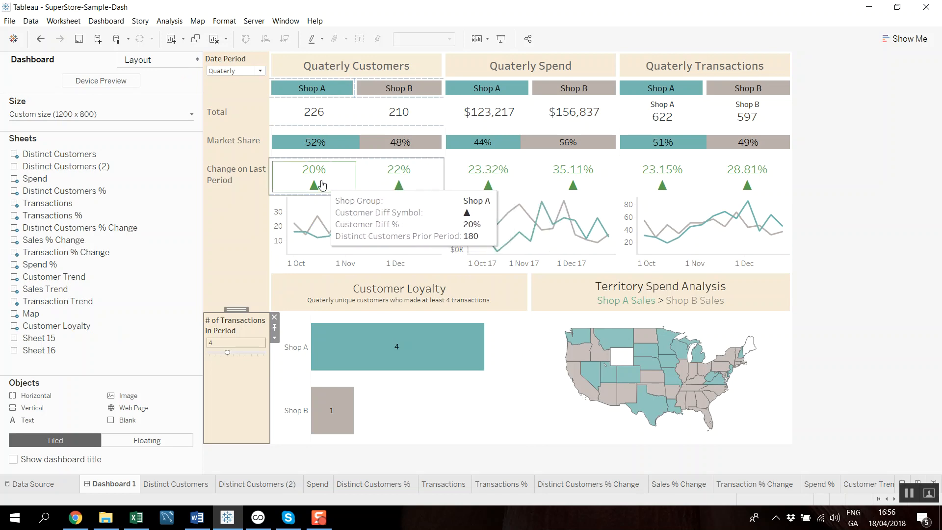
- Set the dashboard's Date Period to Monthly and view Shop A's current and prior period customer details
left_click(260, 72)
left_click(248, 80)
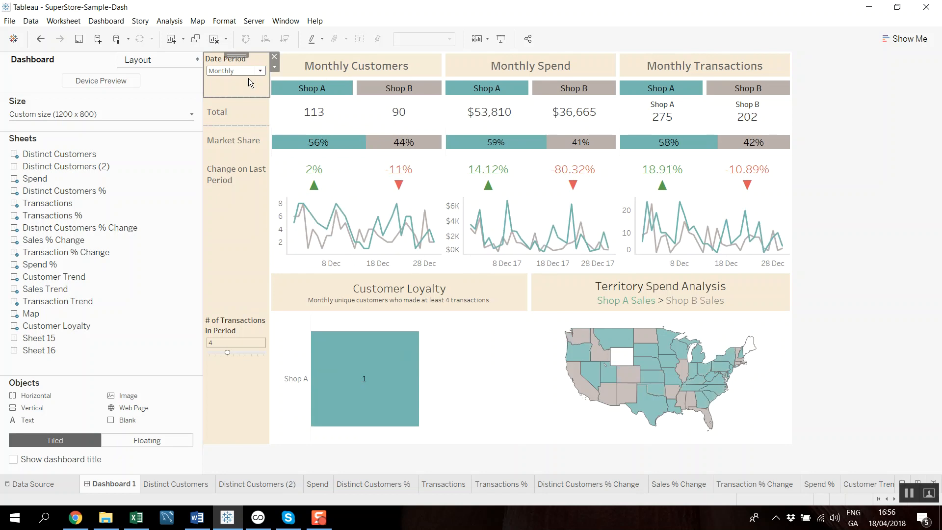
mouse_move(340, 108)
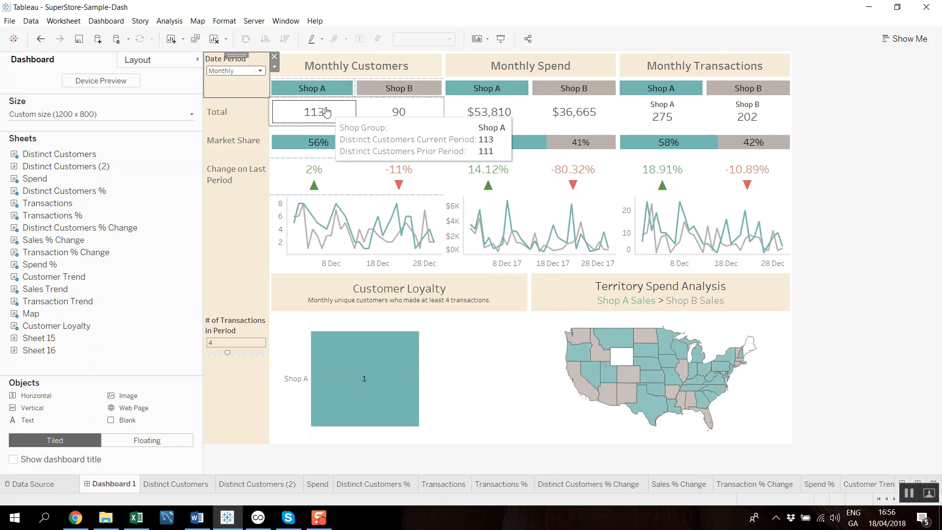
- Set the Date Period to Quaterly and view the details of Shop A's change on last period and customer total
left_click(261, 71)
left_click(234, 94)
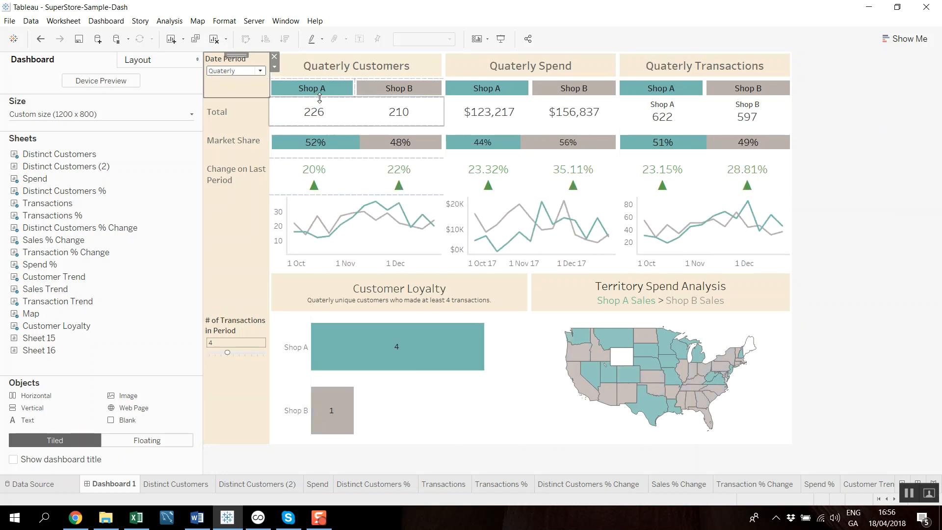
mouse_move(334, 177)
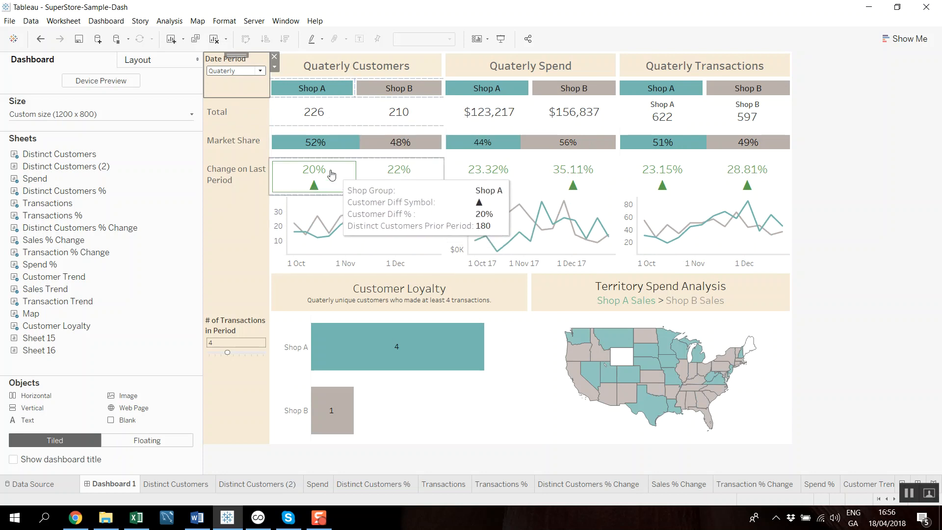
mouse_move(297, 115)
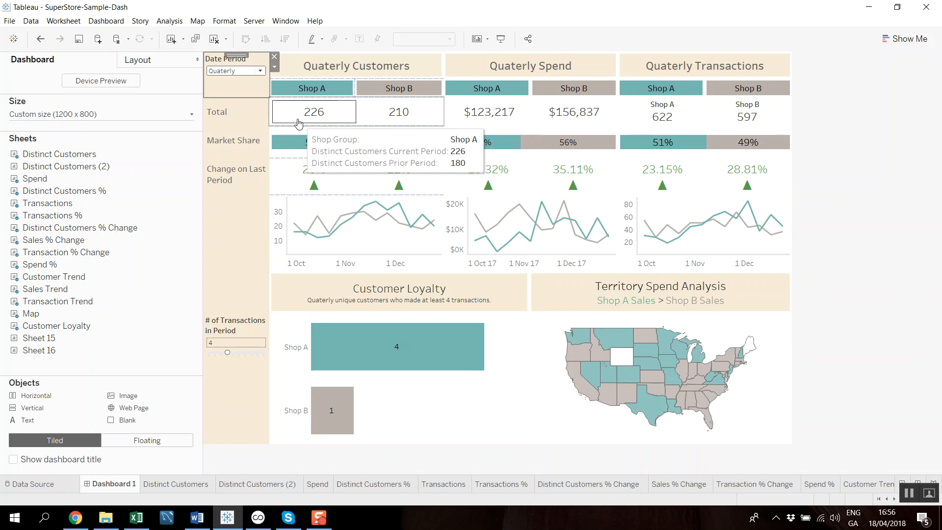
mouse_move(383, 125)
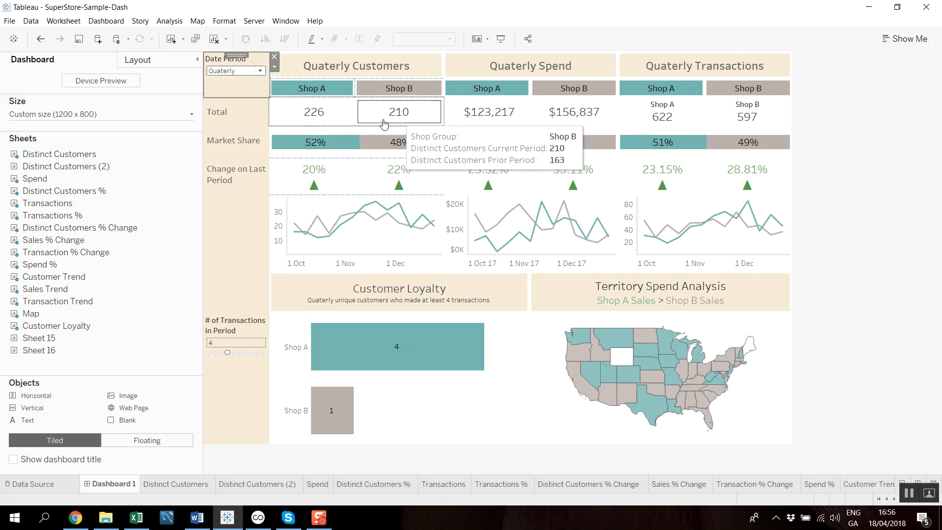
- Examine the Distinct Customers Current Period formula from the Distinct Customers sheet and close it unchanged
left_click(178, 484)
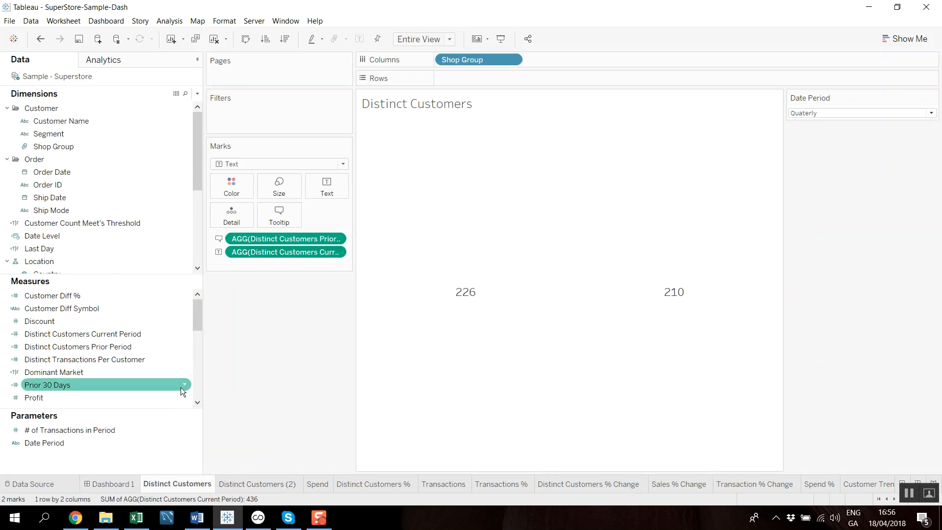
right_click(183, 334)
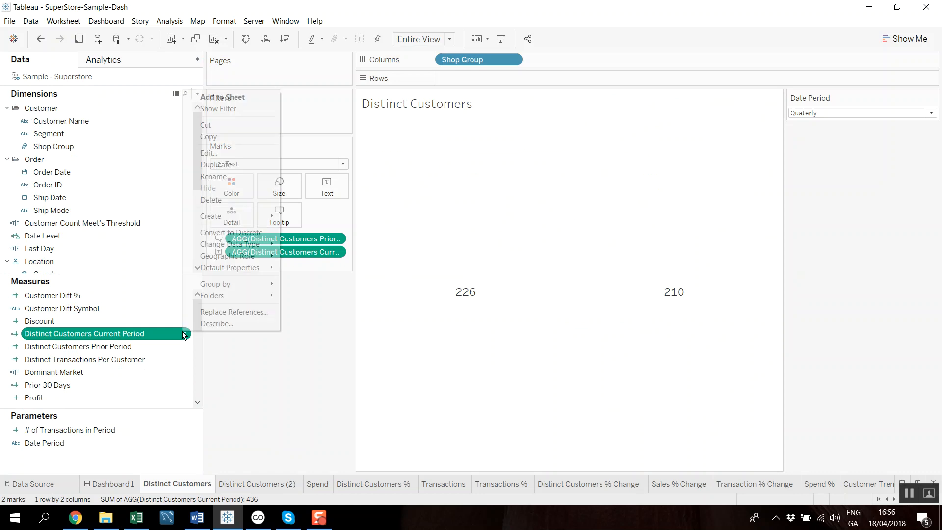
left_click(216, 153)
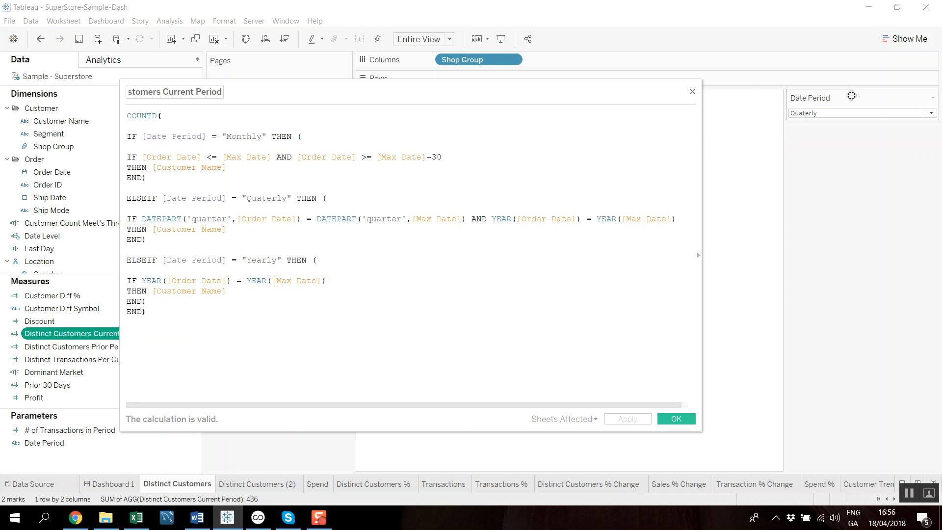
left_click(691, 93)
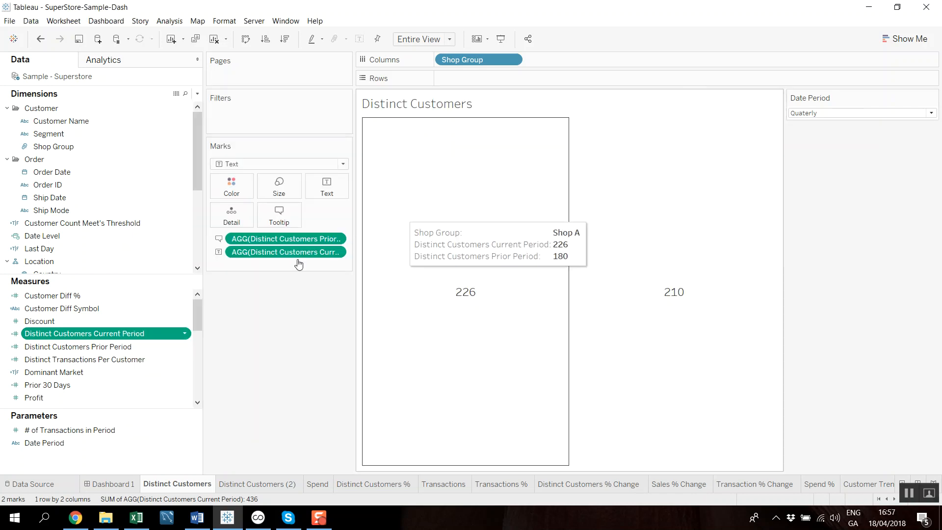
- Open the Distinct Customers Prior Period calculation and put a blank line between COUNTD( and the first IF
left_click(184, 348)
left_click(213, 167)
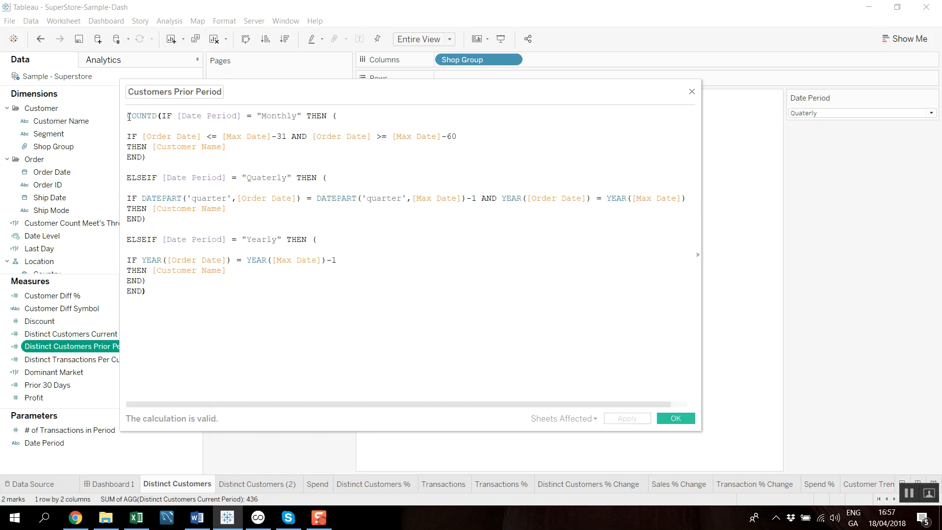
left_click(163, 116)
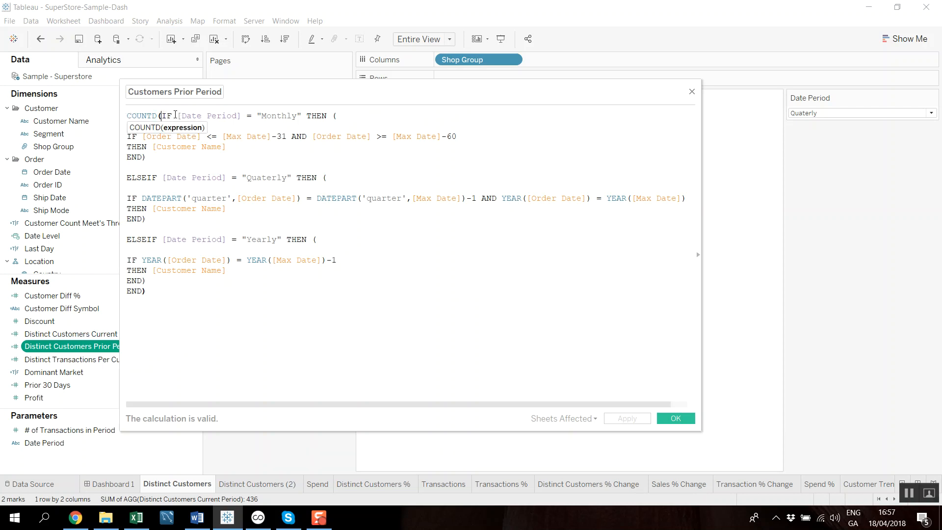
key("Return")
key("Return")
- Examine the Monthly and Quaterly conditions in the Distinct Customers Prior Period formula, highlighting the date ranges and returned Customer Name
left_click_drag(200, 114, 263, 136)
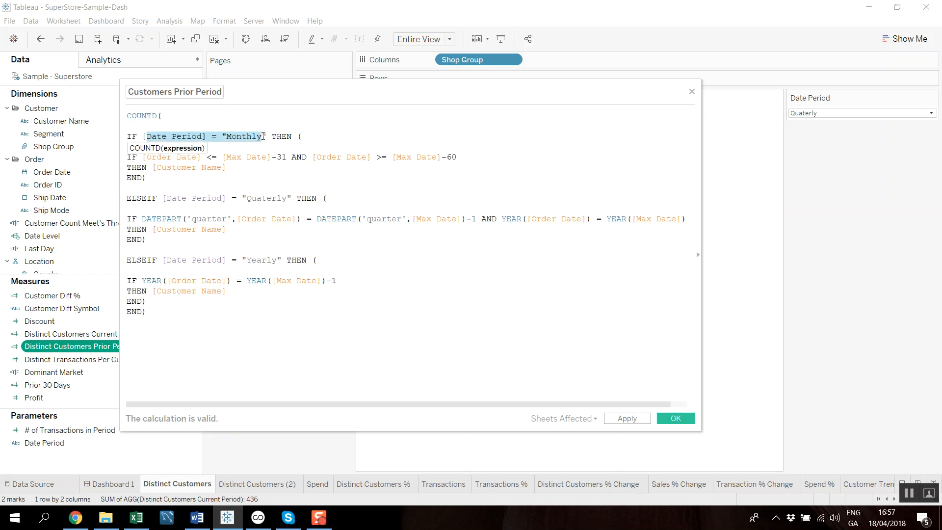
left_click(128, 156)
left_click_drag(129, 156, 221, 166)
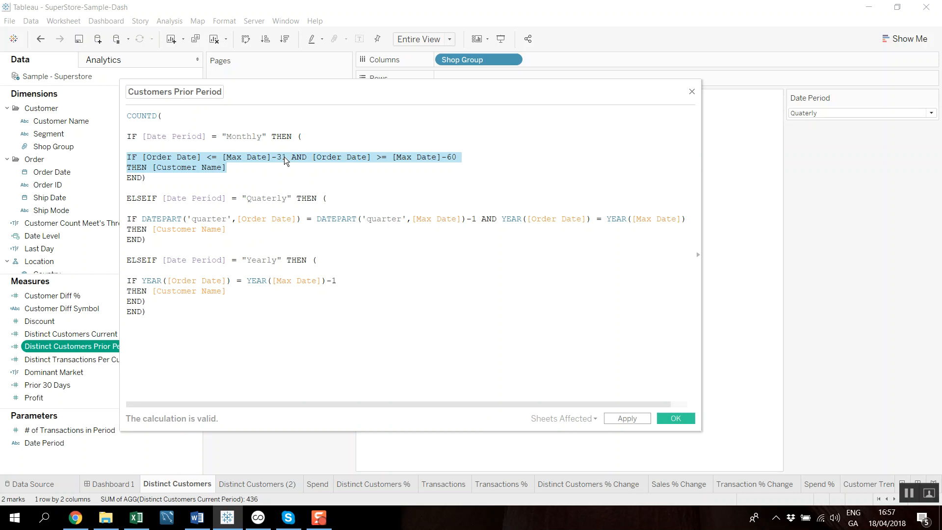
left_click(305, 168)
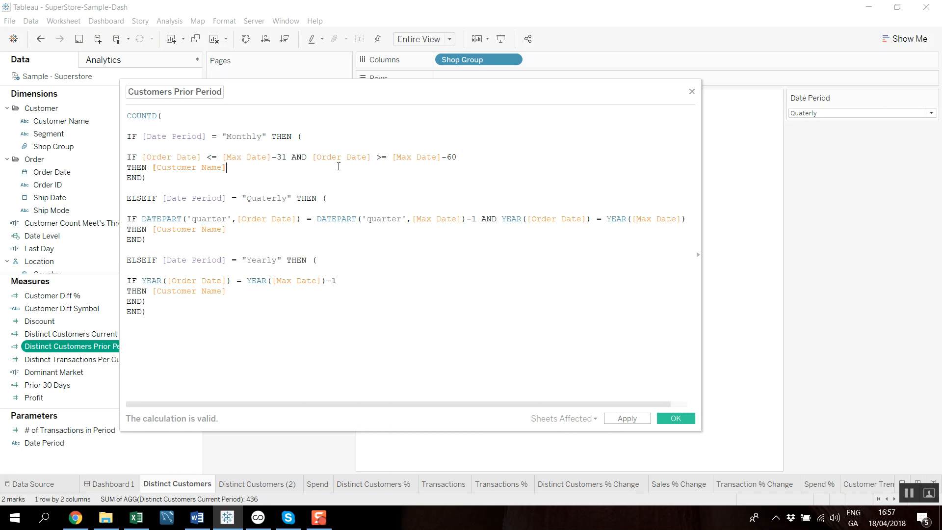
left_click_drag(246, 166, 157, 169)
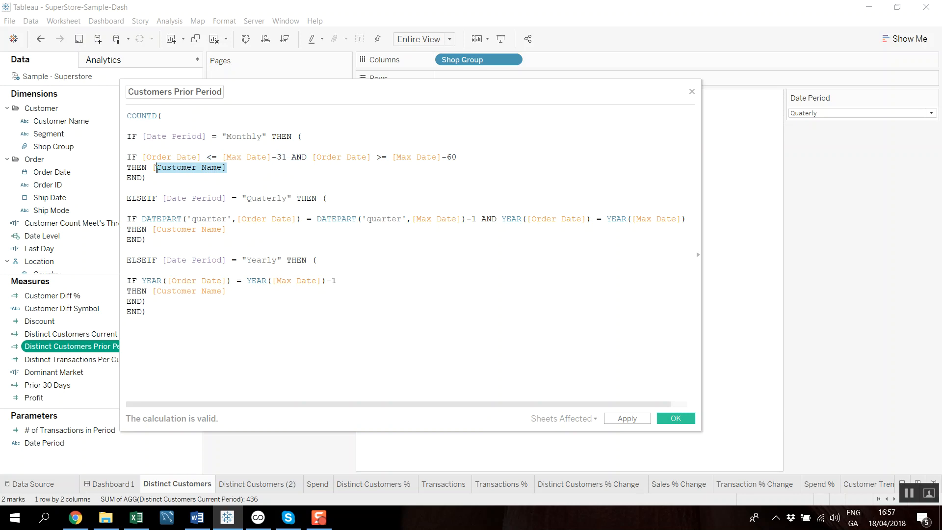
left_click(254, 171)
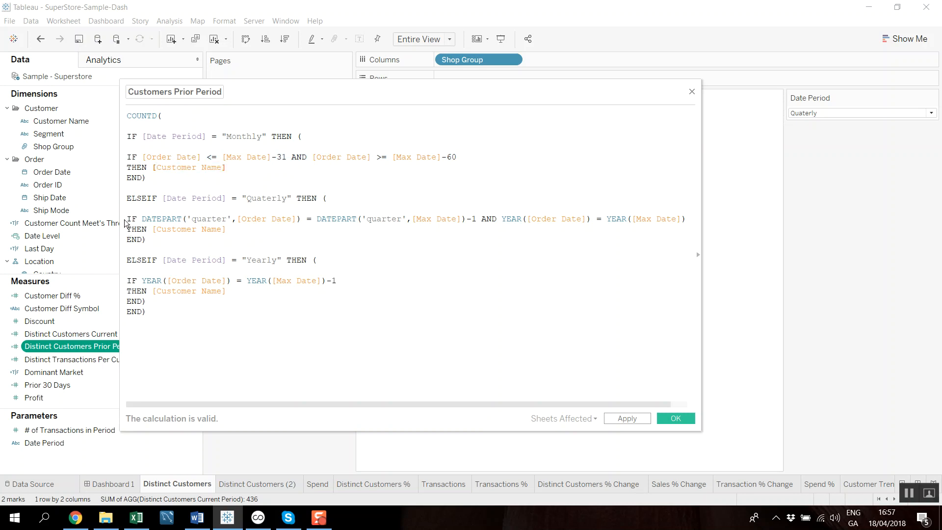
left_click_drag(128, 219, 477, 218)
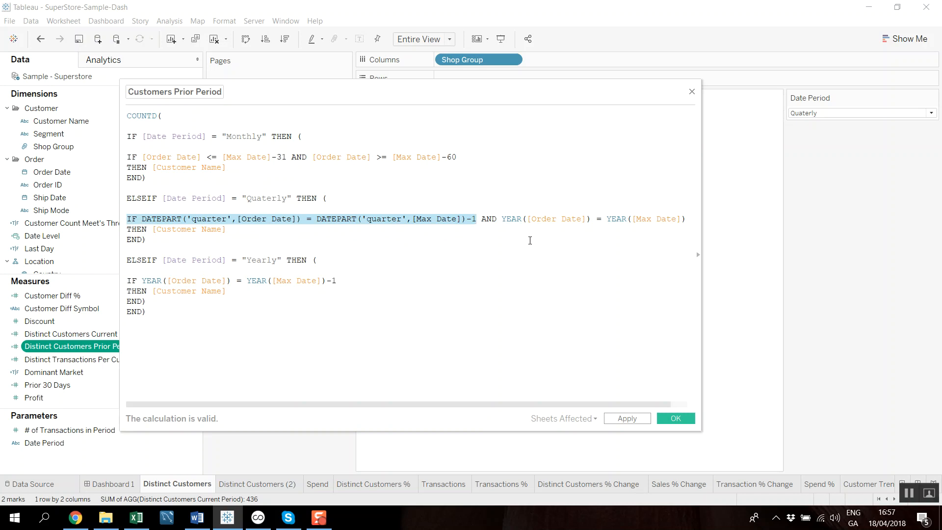
left_click(239, 243)
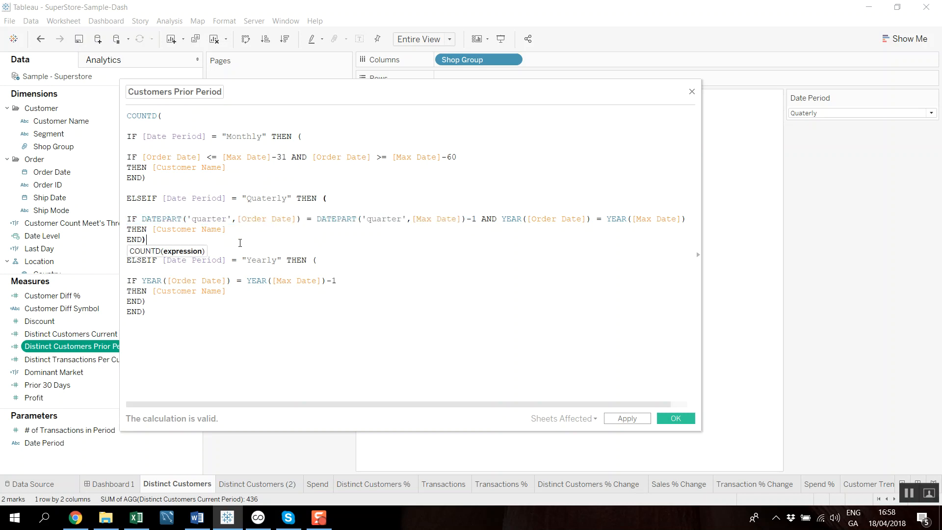
- Examine the Yearly condition and the complete formula of the Distinct Customers Prior Period calculation, and confirm the calculation
left_click_drag(128, 281, 338, 281)
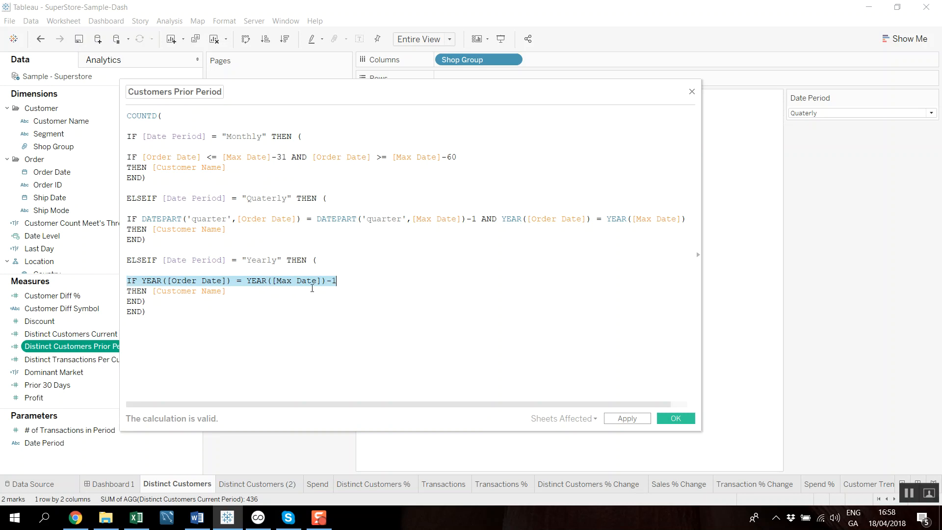
left_click(275, 294)
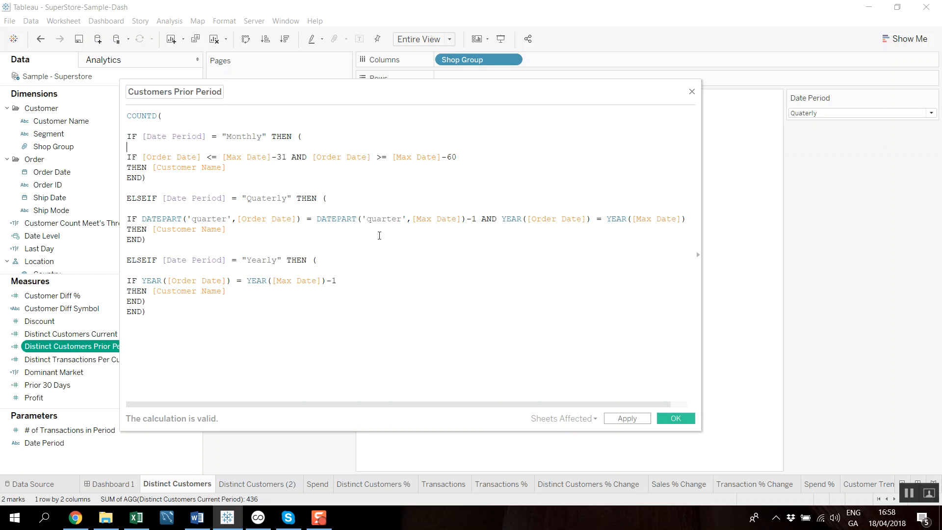
left_click_drag(219, 301, 120, 113)
left_click(297, 294)
left_click(675, 418)
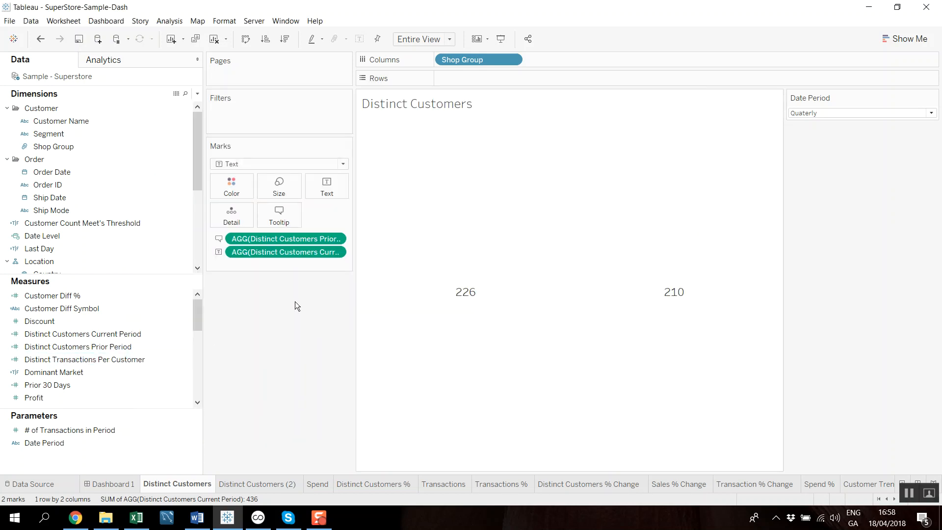
- Open the Customer Diff % calculation and split its formula so the division sign and the divisor stand on separate lines
left_click(186, 295)
left_click(205, 116)
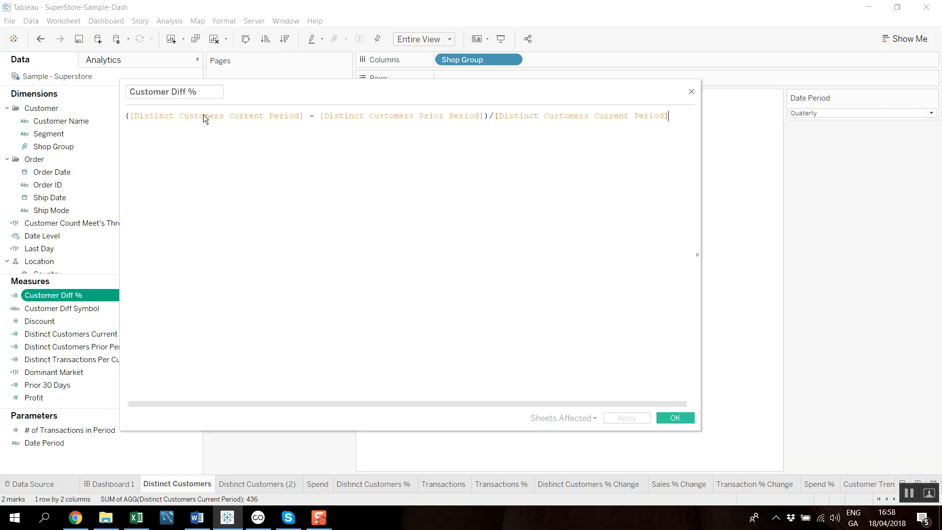
left_click(489, 116)
key("Return")
key("Right")
key("Return")
key("Return")
key("Up")
key("Up")
key("Return")
key("Return")
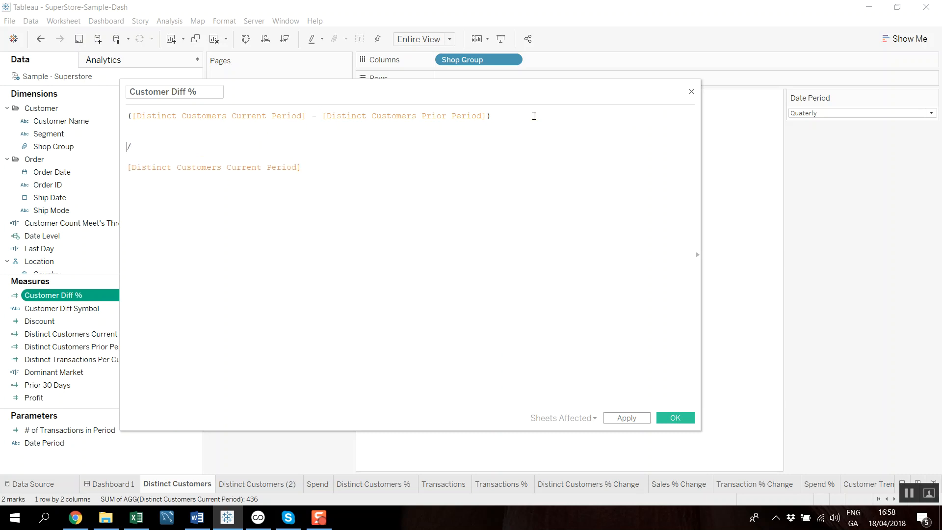
- Examine the current minus prior period difference and its divisor in the Customer Diff % formula, and close it without saving
left_click(327, 200)
left_click_drag(137, 117, 476, 118)
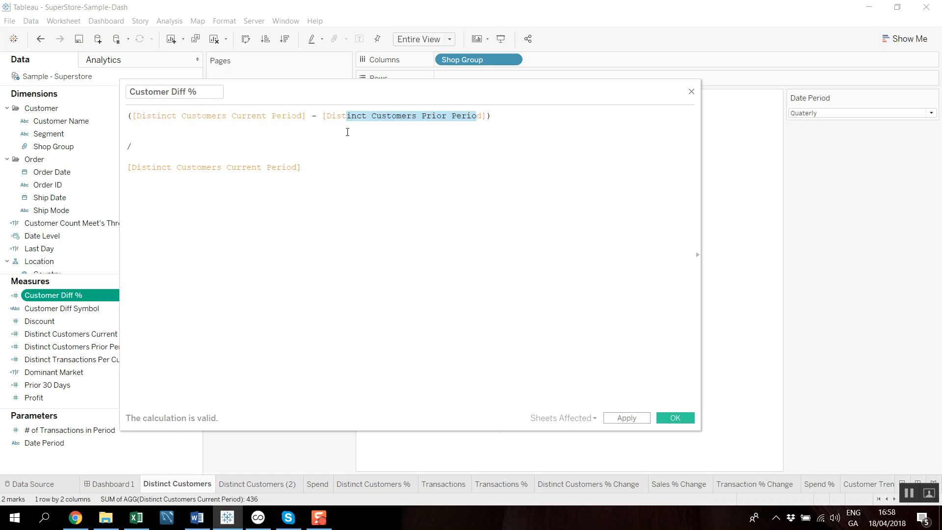
left_click_drag(179, 166, 292, 170)
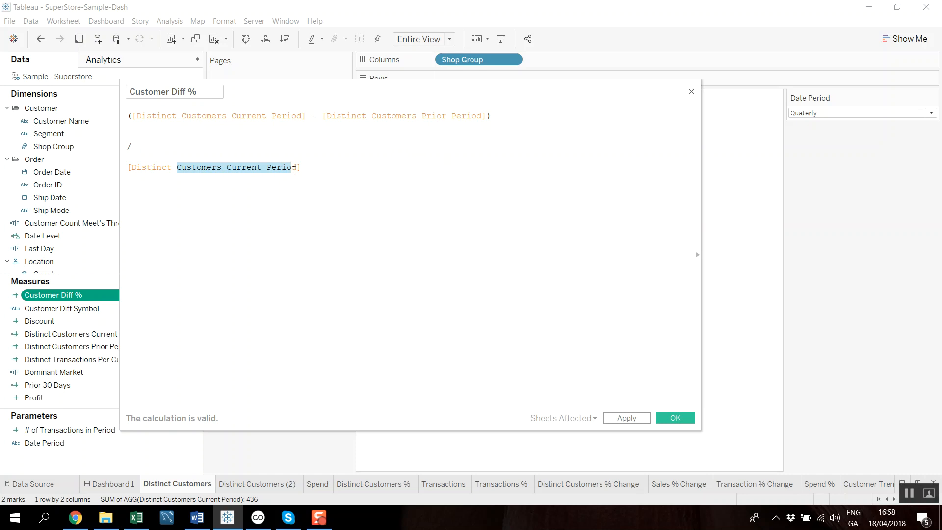
left_click(691, 91)
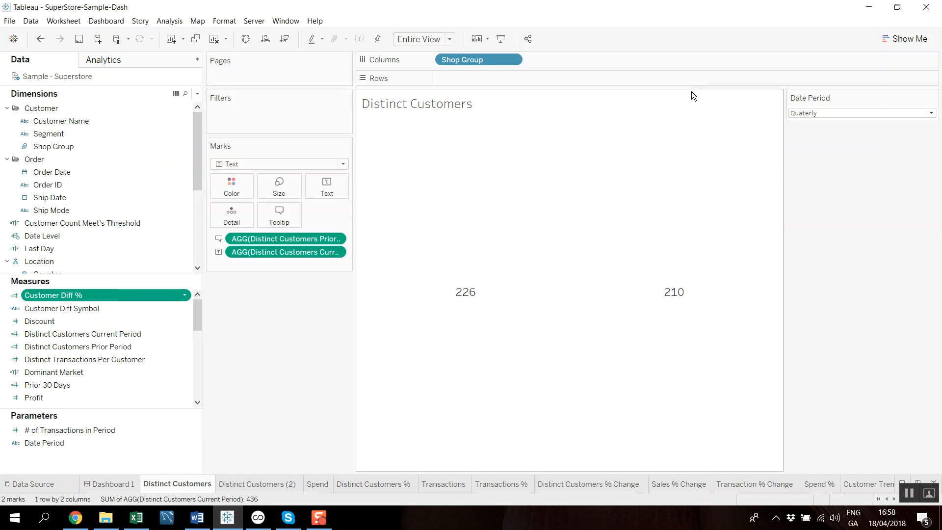
- Go past the Distinct Customers % sheet to Distinct Customers % Change and narrow the Marks area to widen the chart
left_click(350, 485)
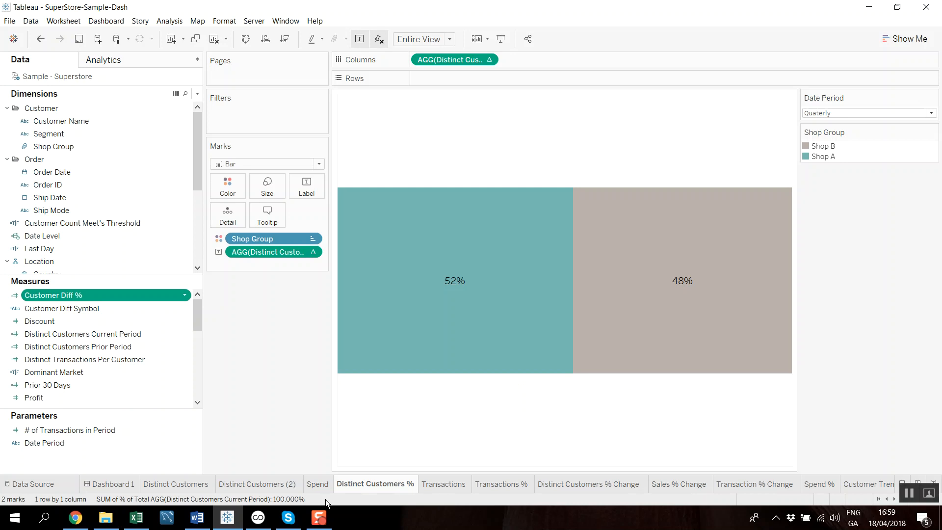
left_click(604, 484)
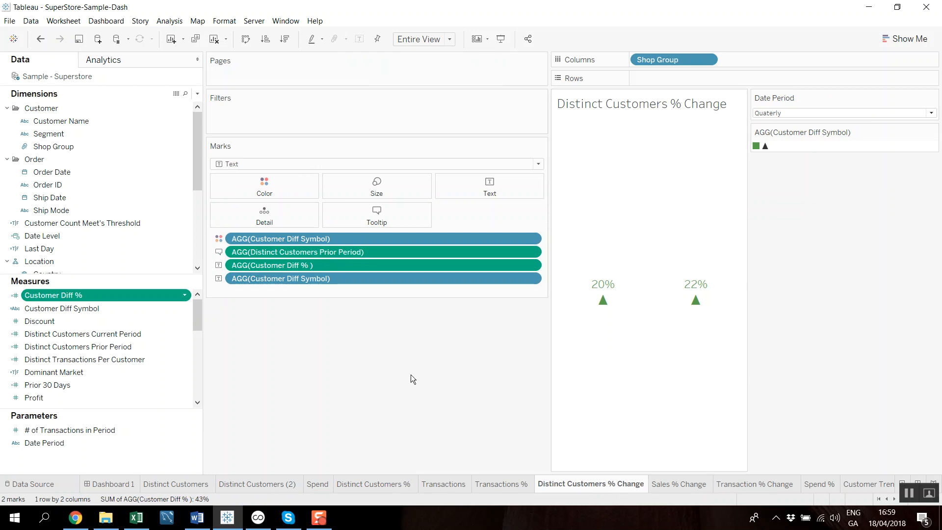
left_click_drag(549, 336, 383, 337)
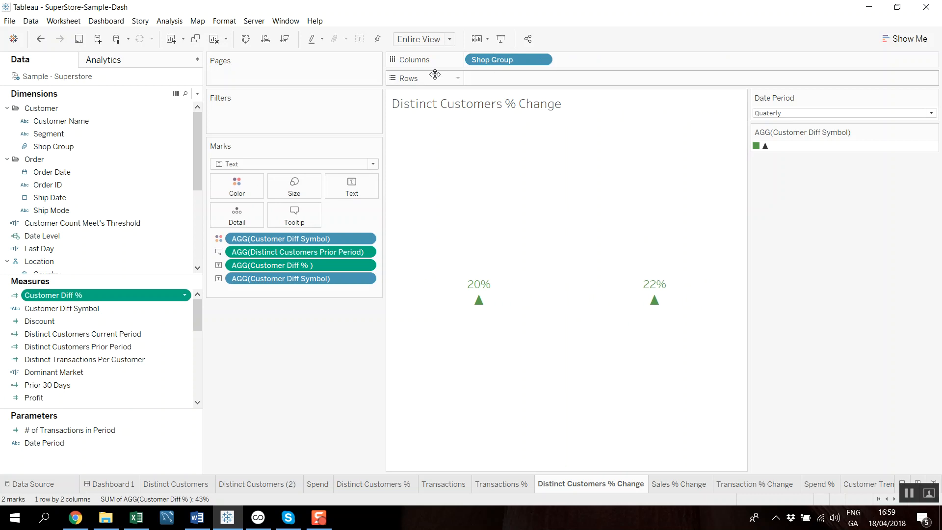
mouse_move(488, 299)
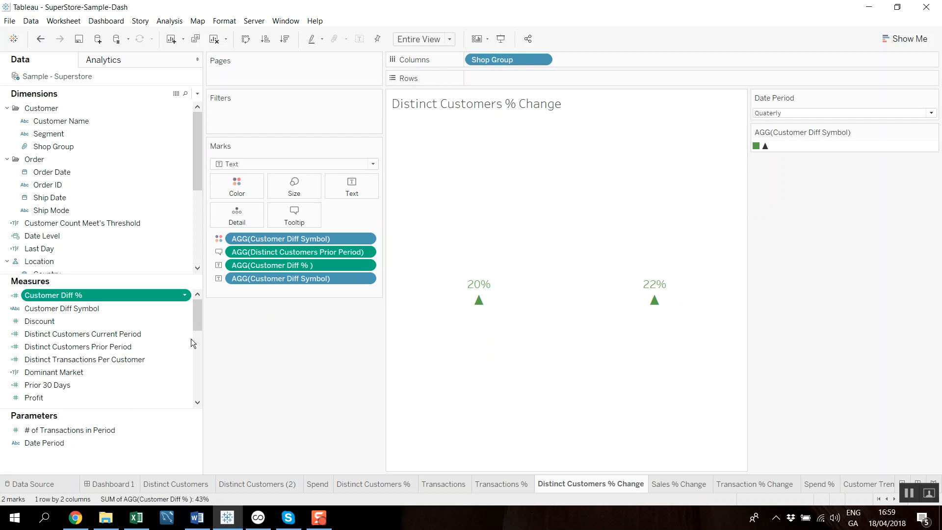
- Examine the Customer Diff Symbol formula, highlighting the current and prior period comparison and the up and down triangles, and close it unchanged
right_click(186, 311)
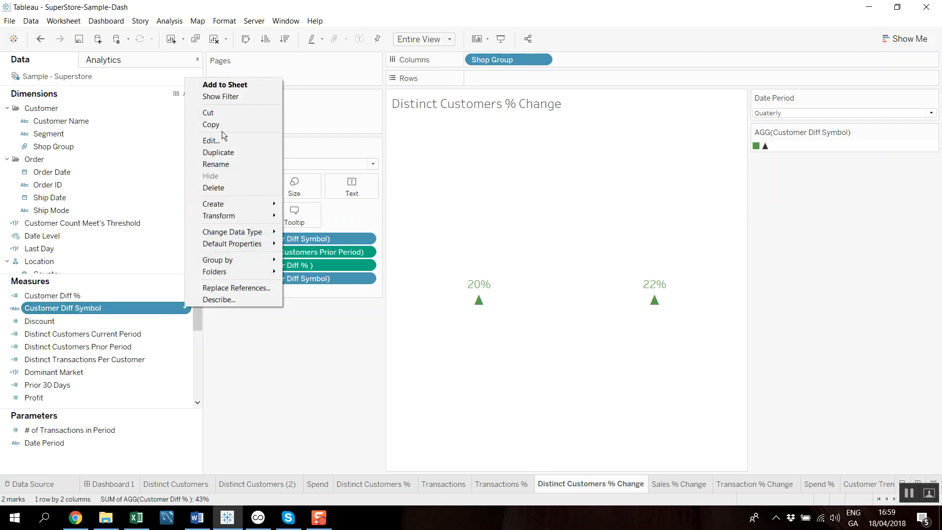
left_click(222, 140)
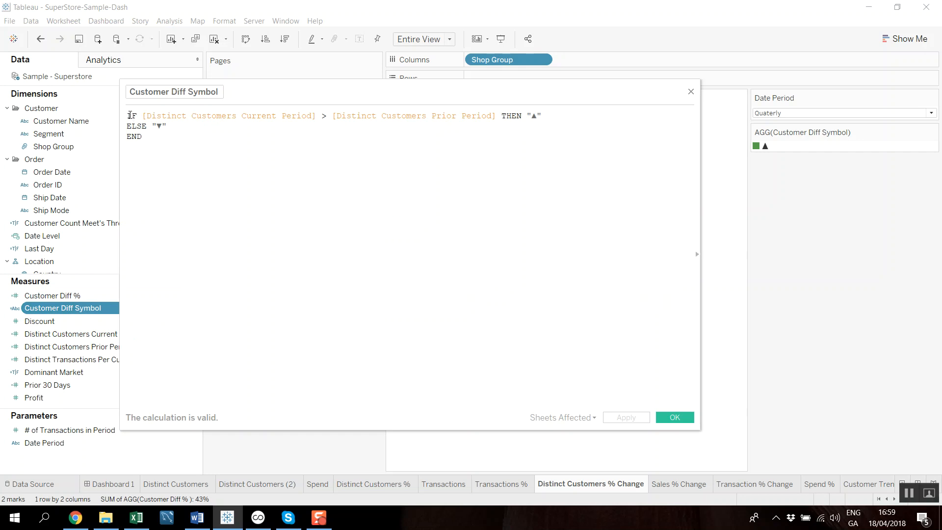
left_click_drag(128, 116, 318, 114)
left_click_drag(242, 115, 317, 115)
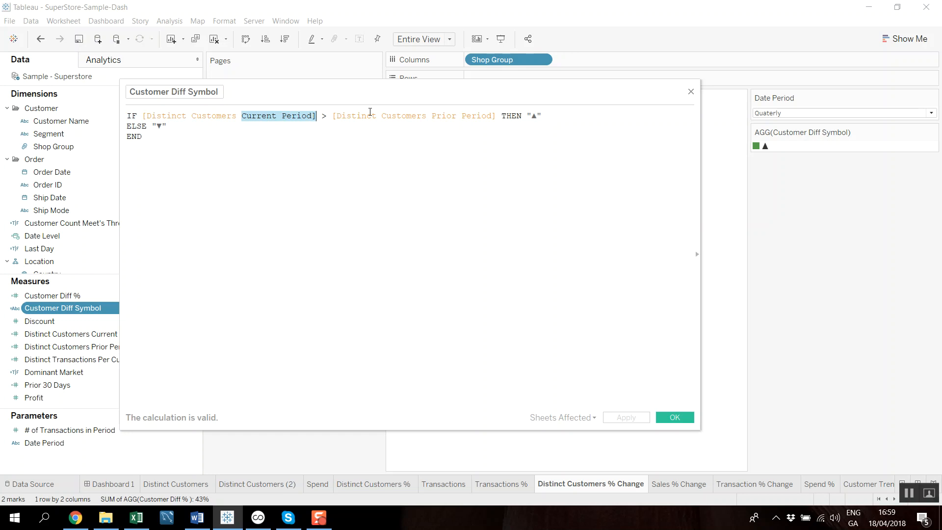
left_click_drag(433, 114, 491, 112)
left_click_drag(549, 121, 530, 115)
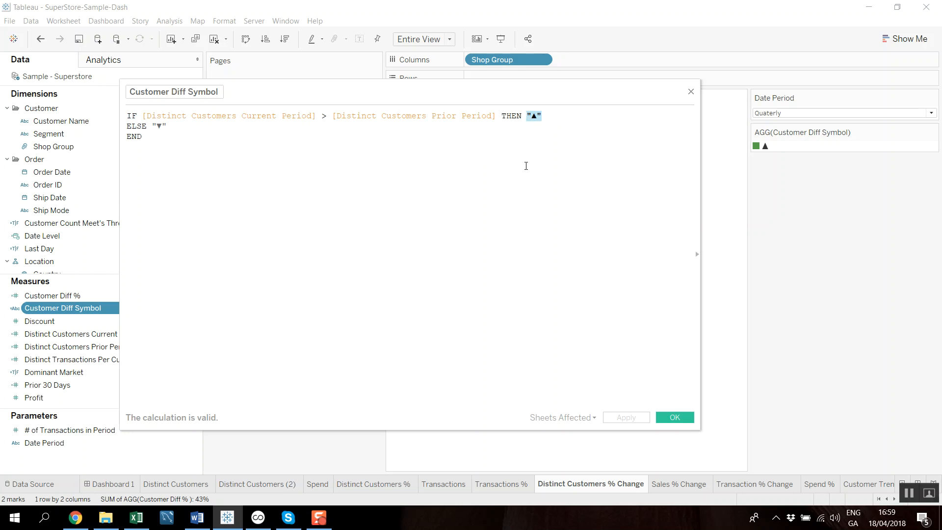
left_click_drag(166, 128, 153, 126)
left_click(165, 129)
left_click(691, 91)
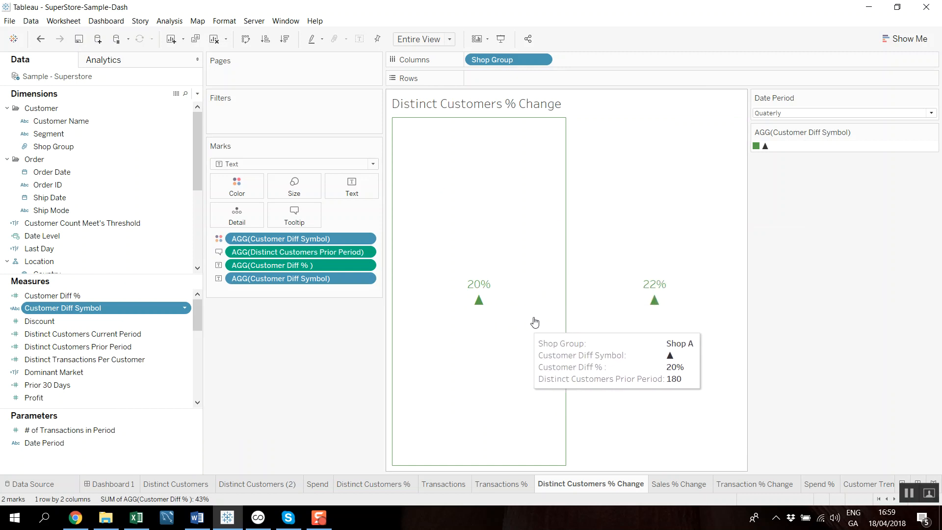
- Set the Date Period to Monthly and view the details of Shop B's customer percentage change
left_click(838, 113)
left_click(798, 125)
mouse_move(662, 293)
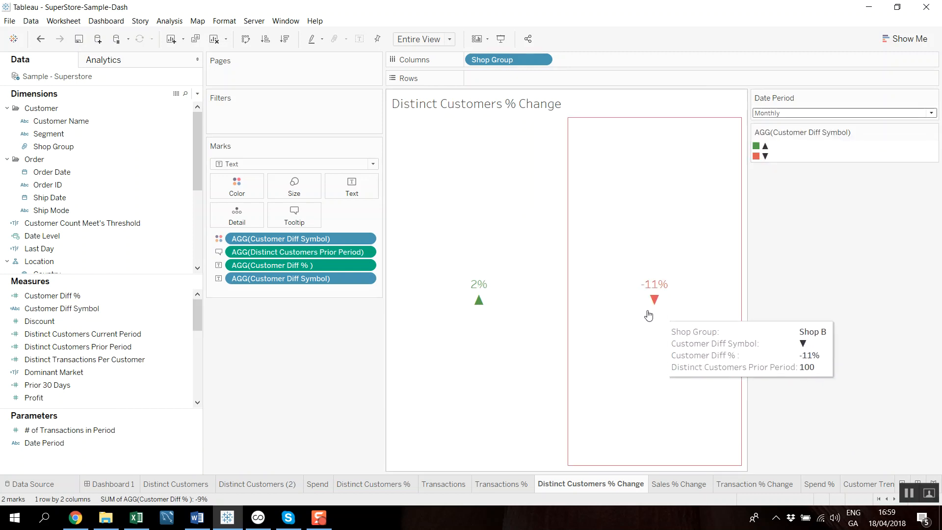
mouse_move(546, 331)
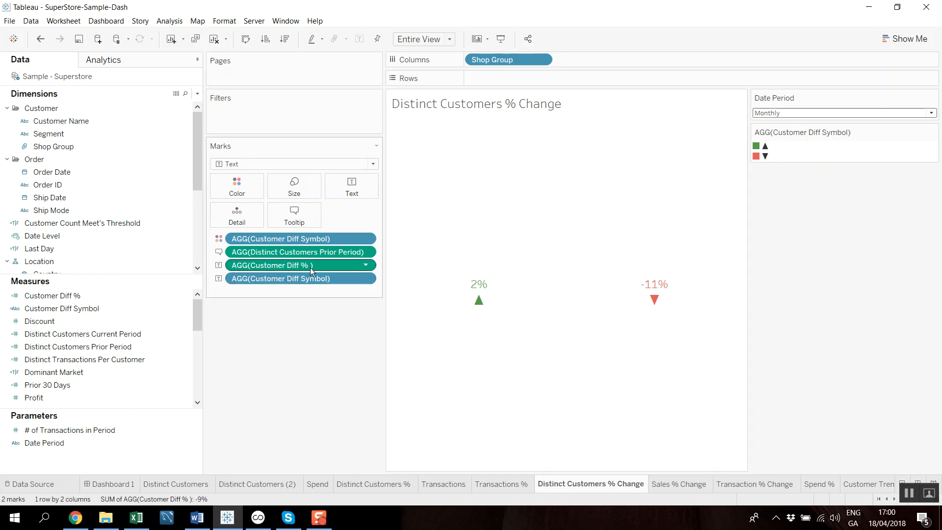
- Edit the text label to place Customer Diff % and Customer Diff Symbol on one line, separated by a space, and apply it
left_click(343, 187)
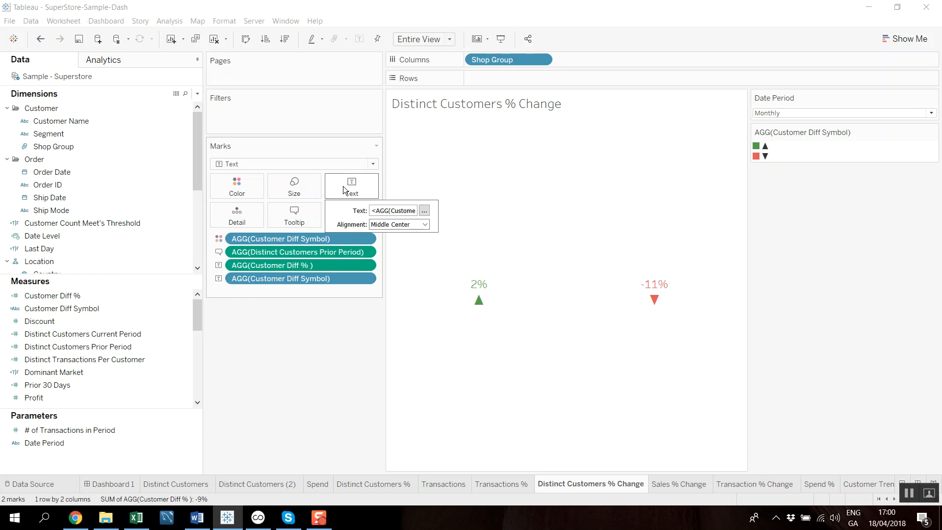
left_click(424, 212)
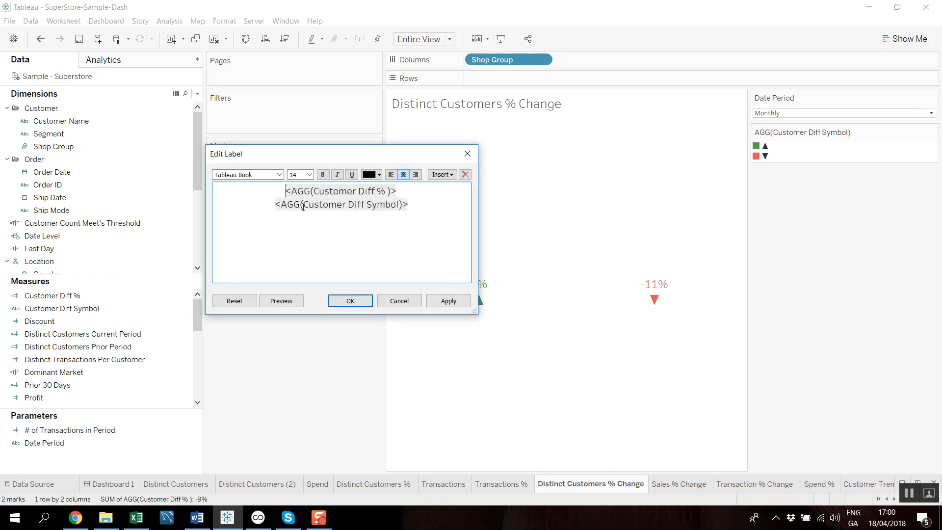
key("BackSpace")
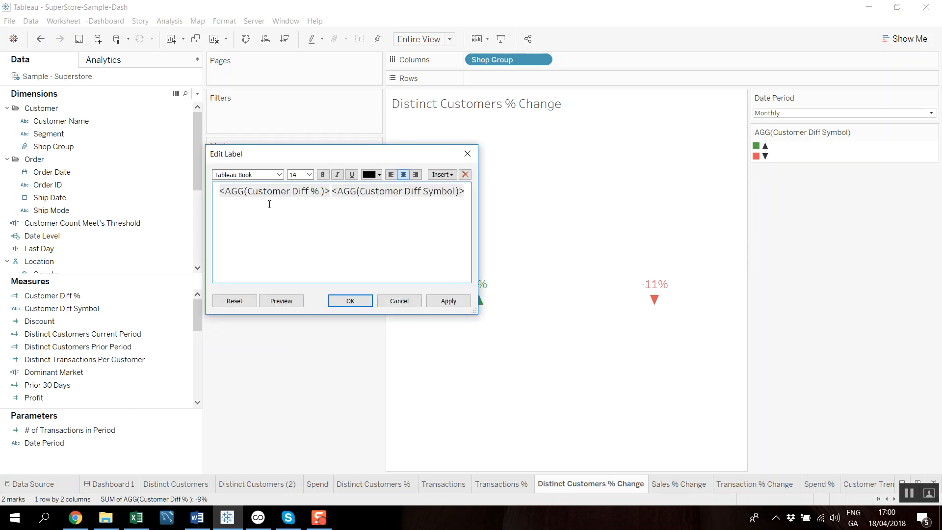
left_click(448, 301)
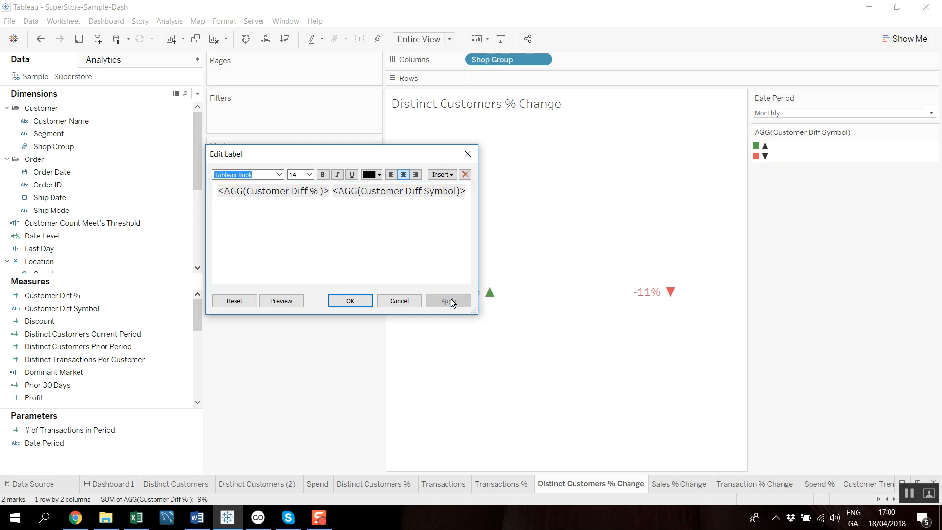
left_click(398, 300)
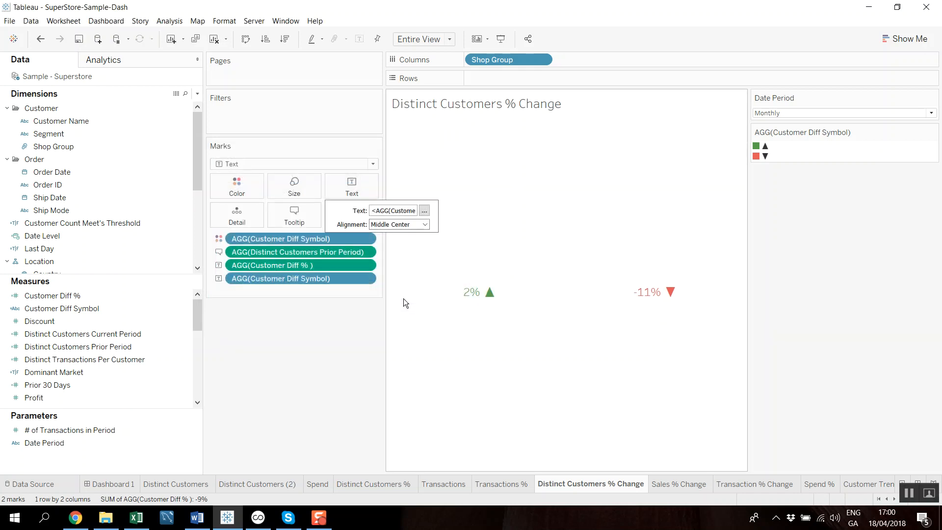
- Put Customer Diff Symbol back on its own line below Customer Diff % in the text label
left_click(423, 210)
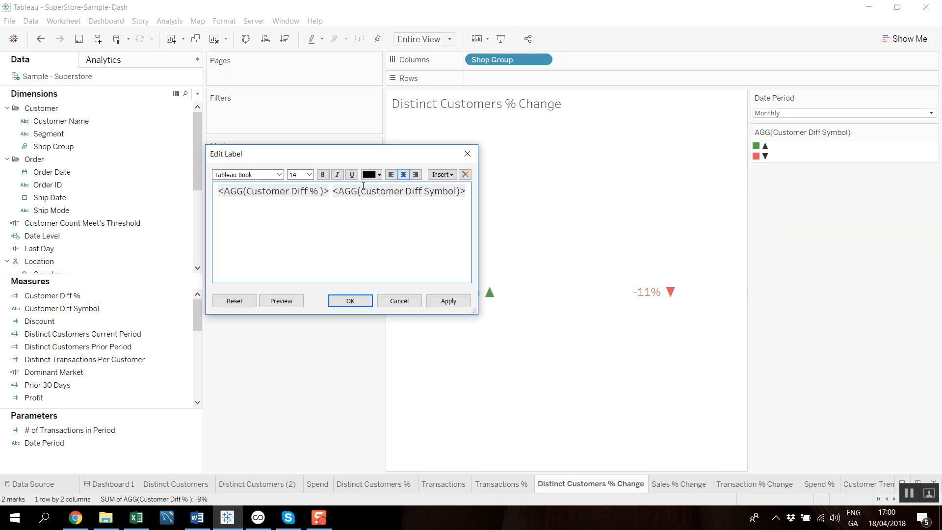
key("Return")
left_click(350, 301)
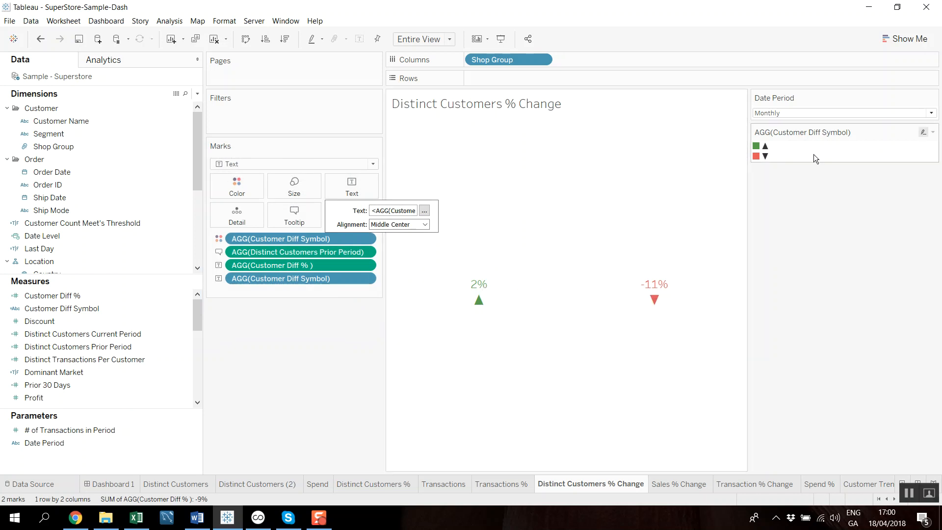
- Set the Date Period to Yearly and view the details of Shop A's customer percentage change
left_click(791, 114)
left_click(794, 143)
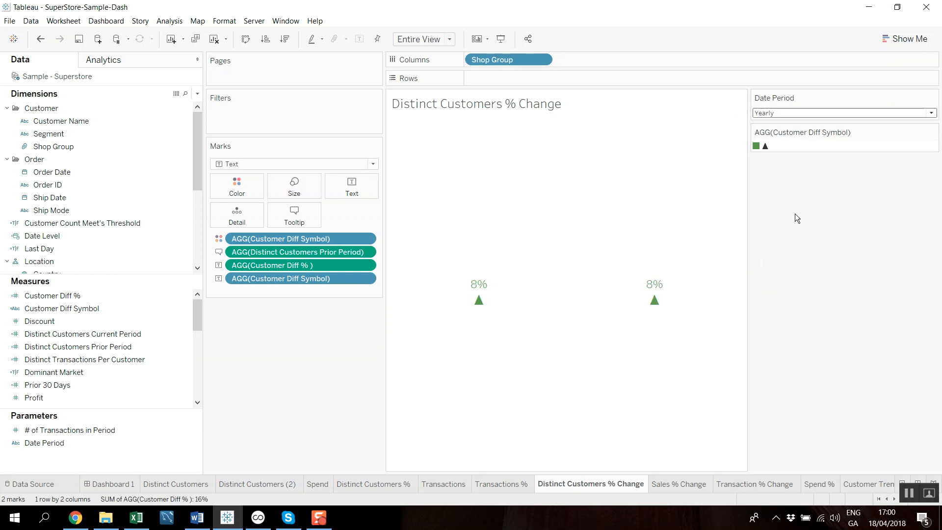
mouse_move(551, 269)
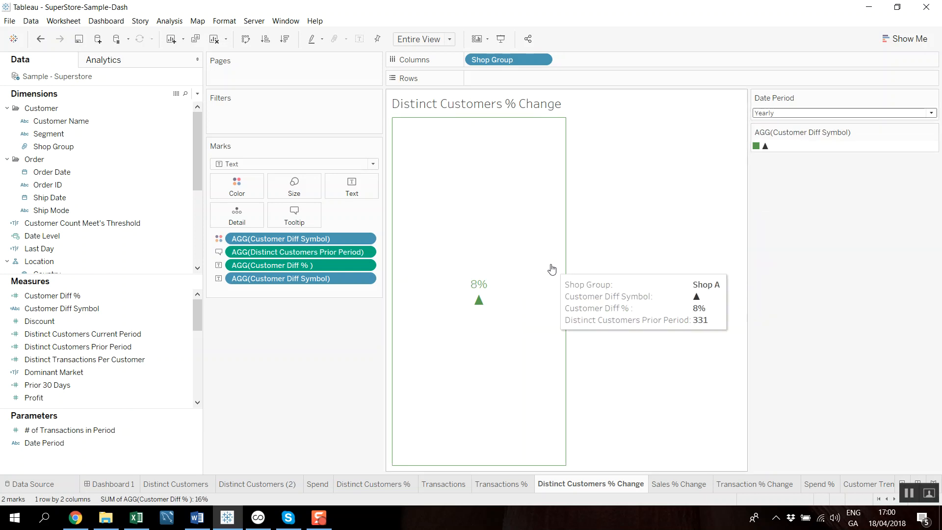
- Return to Dashboard 1 and examine the yearly customer totals, market share and change on last period for both shops
left_click(116, 487)
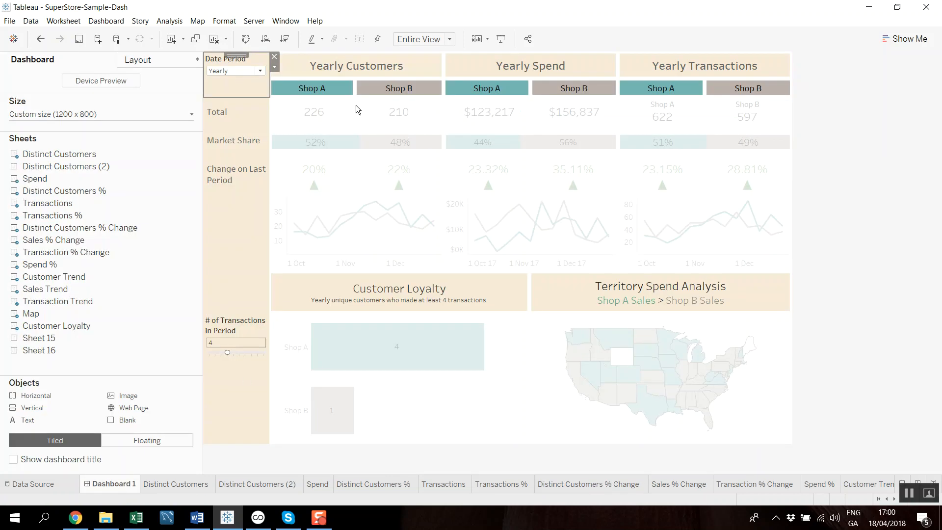
mouse_move(316, 113)
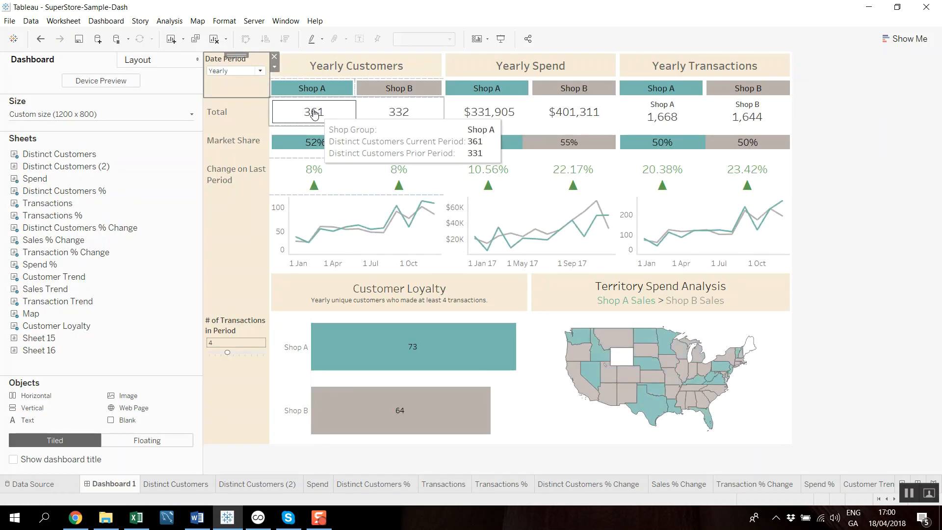
mouse_move(425, 145)
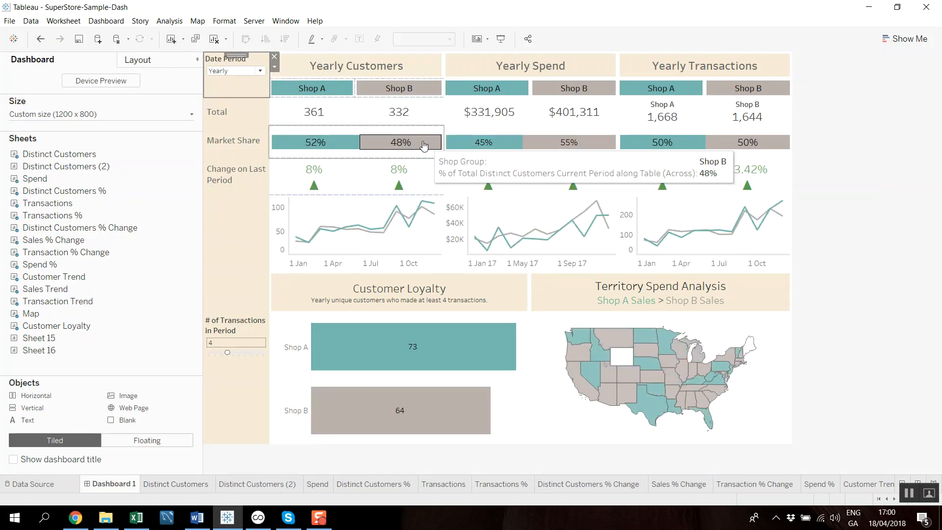
mouse_move(278, 175)
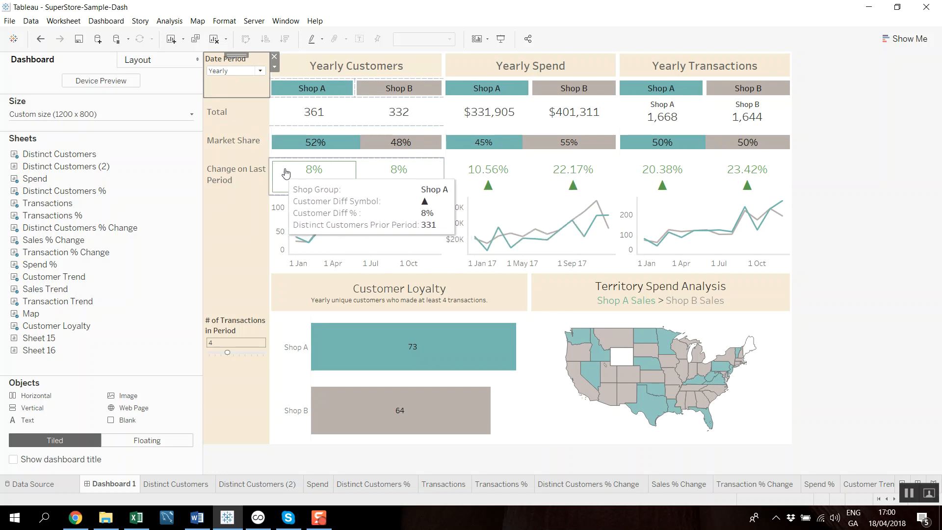
mouse_move(403, 176)
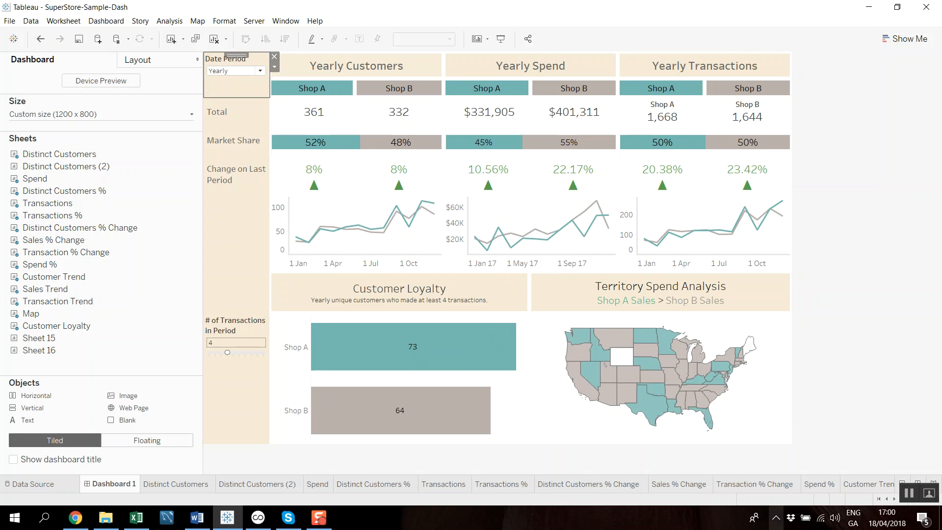
- Open the Customer Trend sheet from the customer line chart on the dashboard
left_click(363, 211)
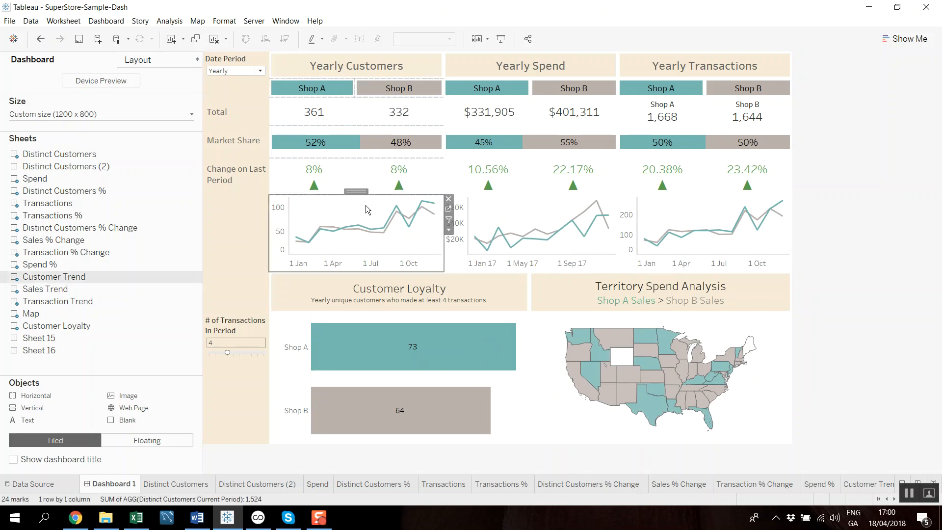
left_click(449, 211)
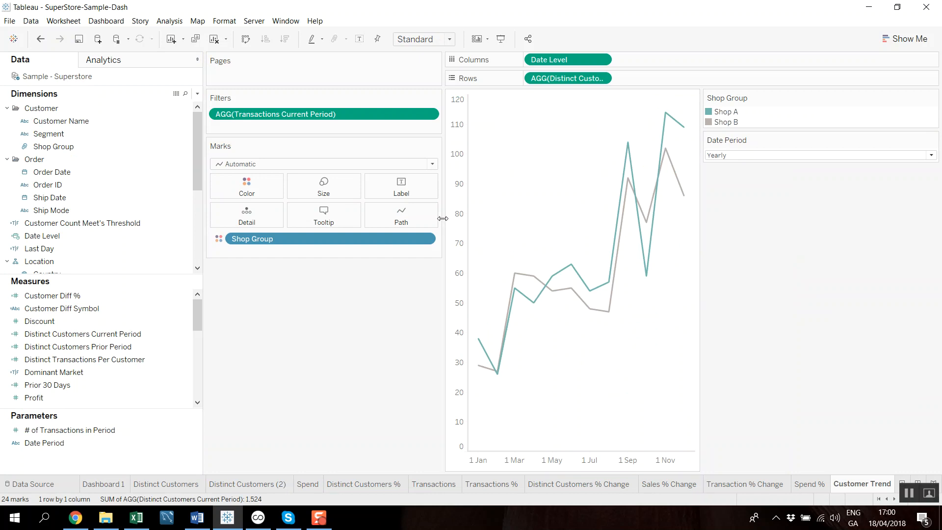
- Widen the customer trend chart on both sides by narrowing the shelf cards and the legend area
left_click_drag(443, 218, 342, 215)
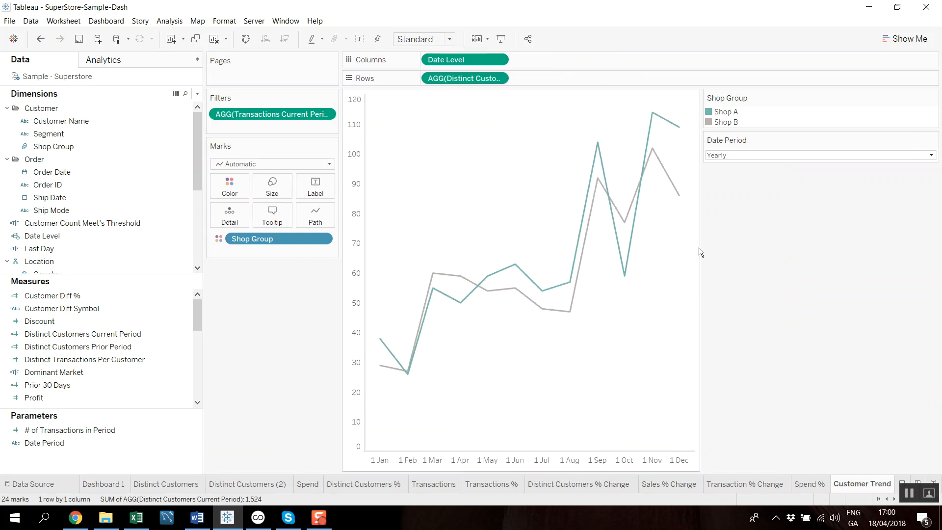
left_click_drag(700, 248, 853, 244)
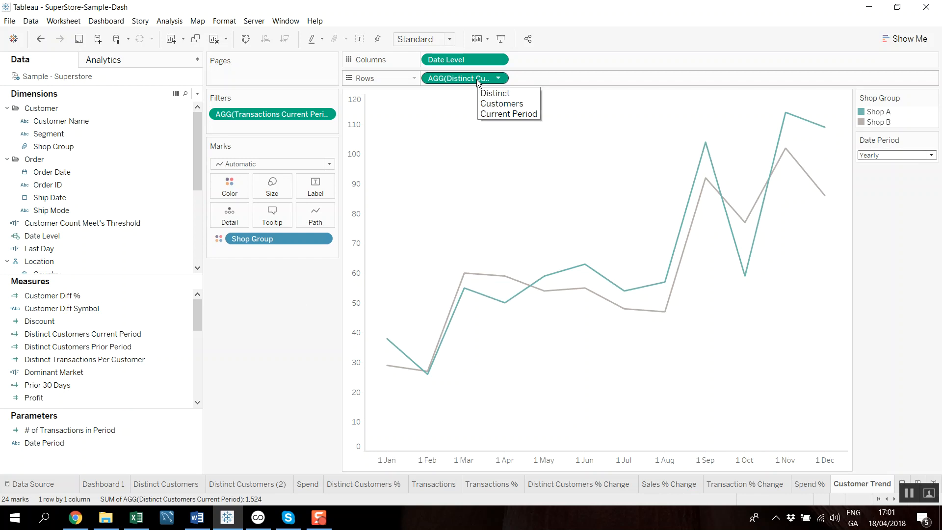
- Open the Date Level calculated field in an enlarged editor and examine its CASE on the Date Period parameter
left_click(86, 333)
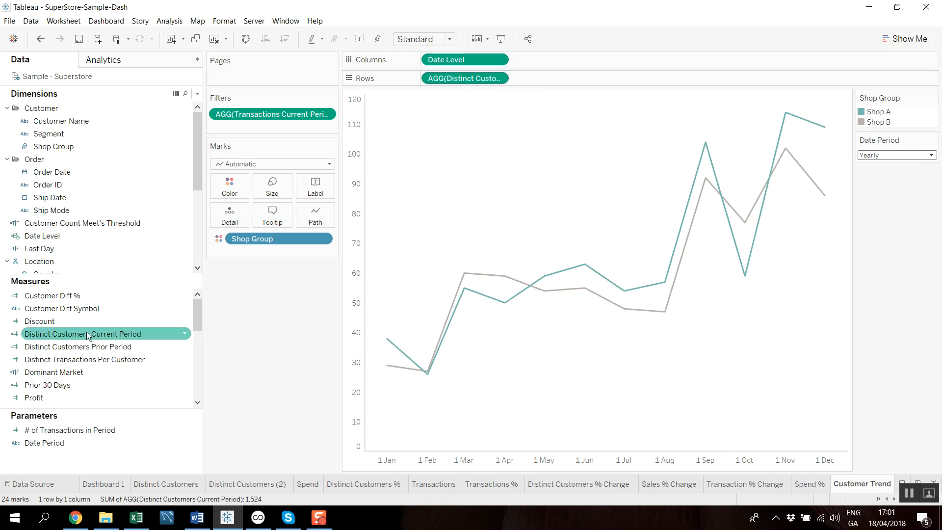
left_click(140, 342)
left_click(112, 334)
left_click(118, 249)
left_click(106, 236)
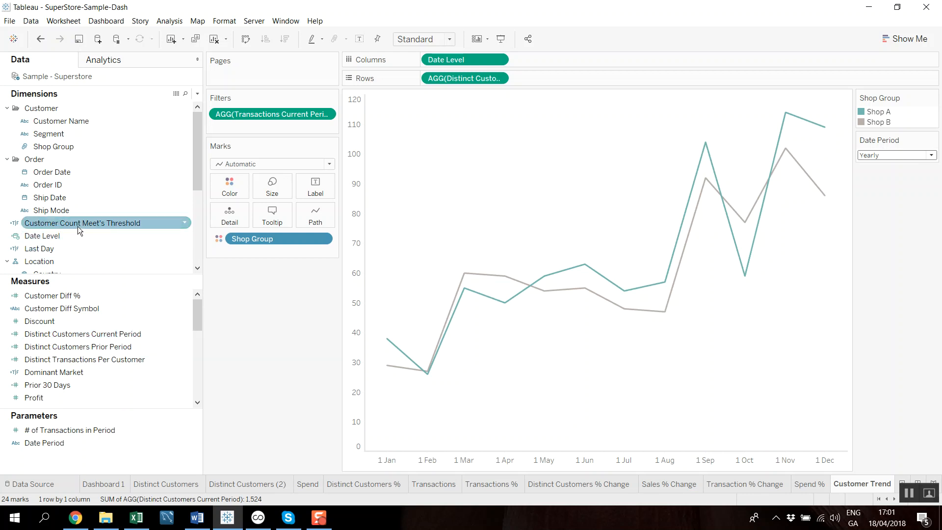
left_click(185, 235)
left_click(216, 296)
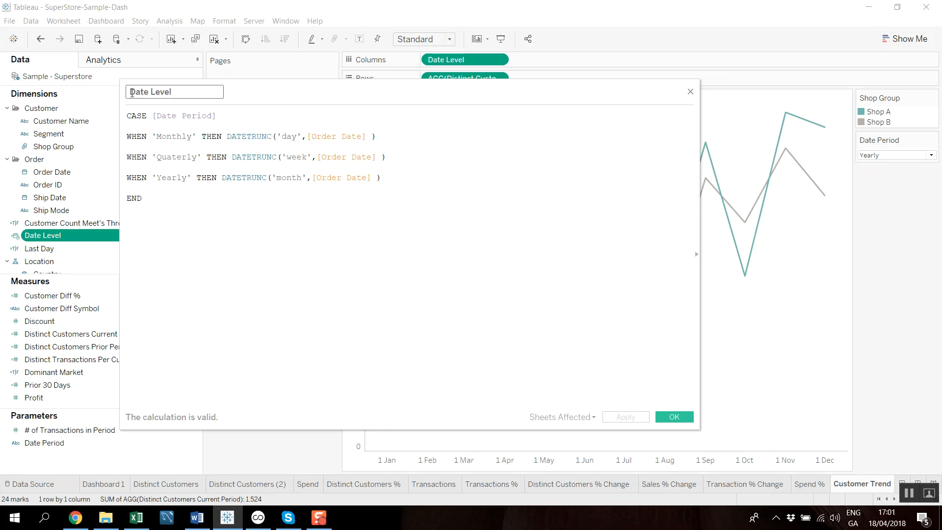
left_click_drag(121, 80, 107, 59)
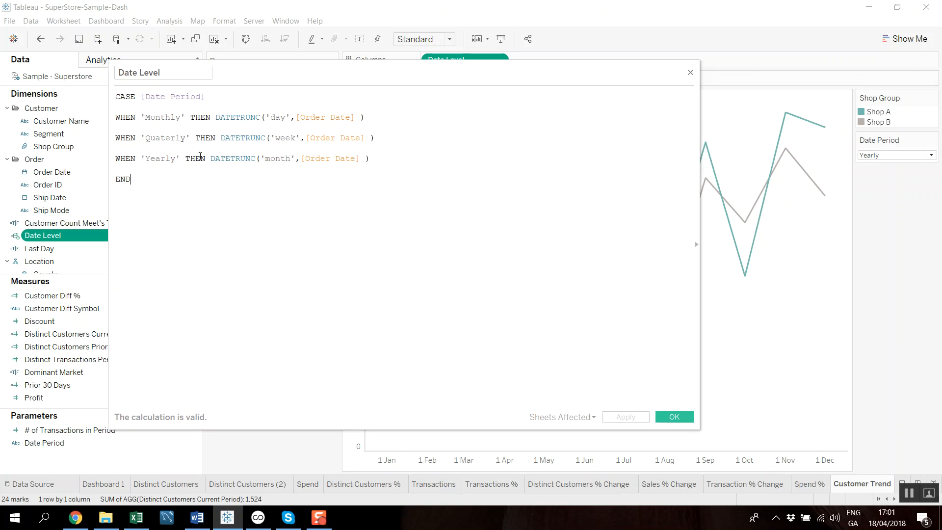
left_click_drag(114, 96, 141, 93)
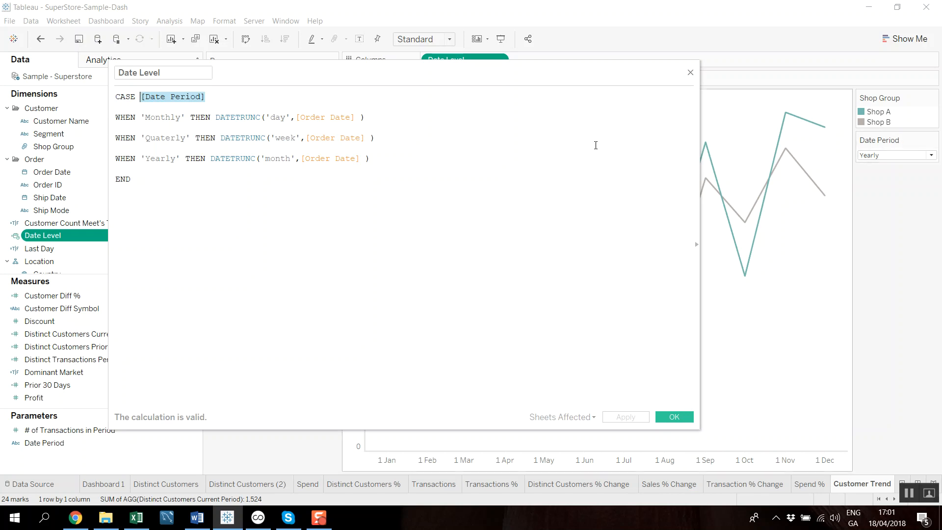
left_click(226, 97)
- Search the function reference for "date" and read the description of DATETRUNC
left_click_drag(141, 119, 260, 114)
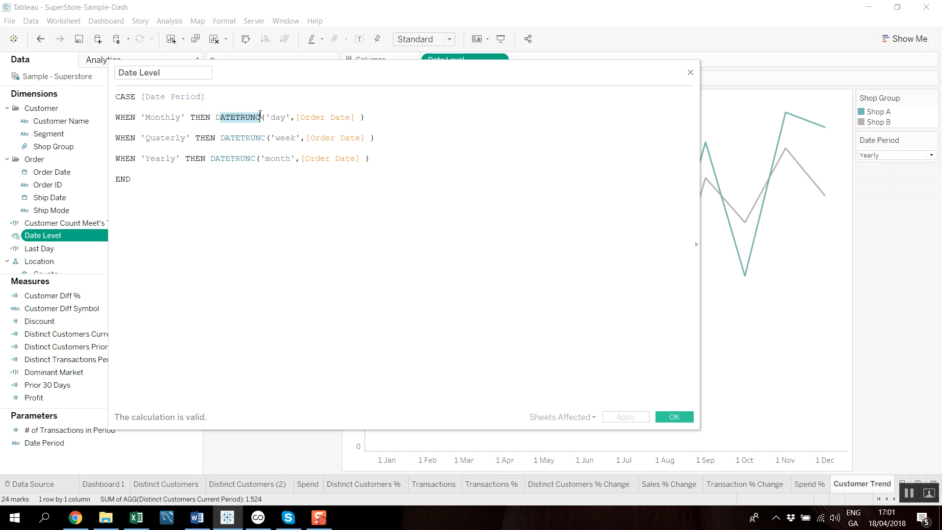
left_click(698, 247)
left_click(729, 90)
type("date")
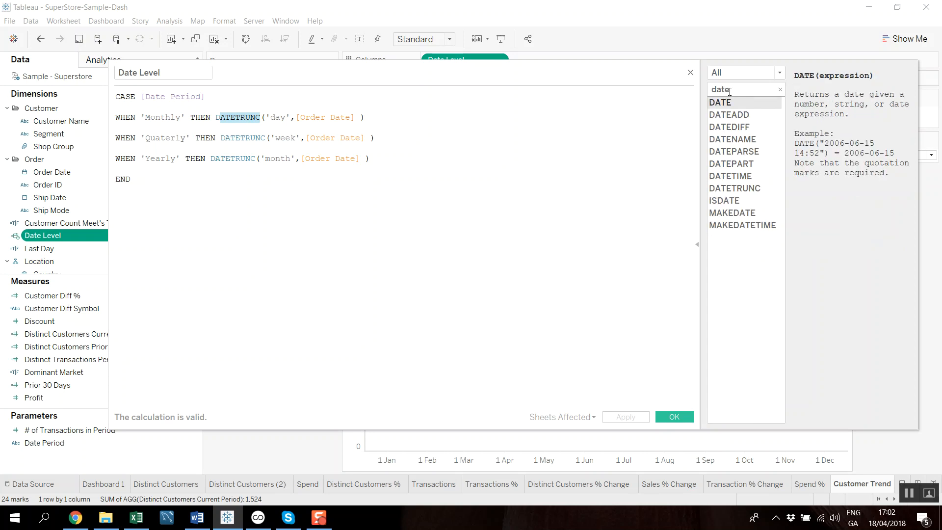
left_click(757, 189)
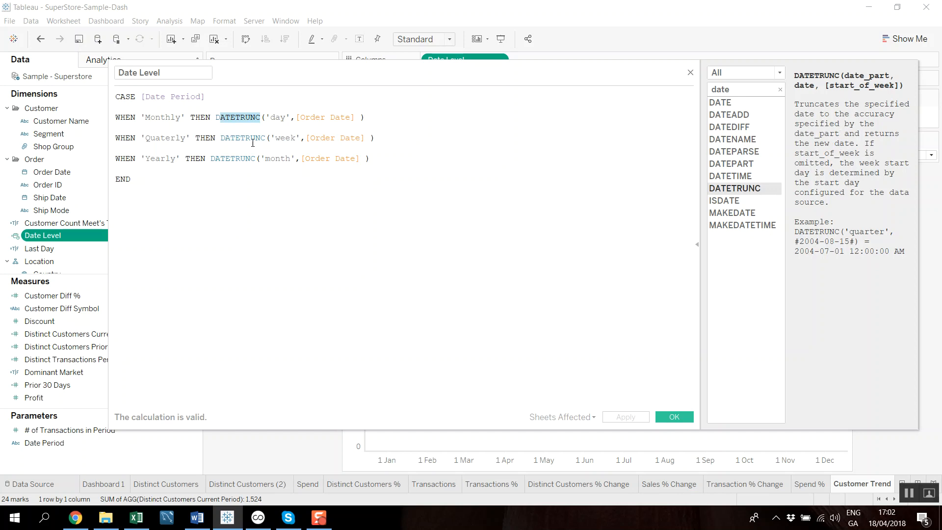
- Examine which date part DATETRUNC applies to Order Date for the Monthly, Quaterly and Yearly cases
left_click(210, 129)
triple_click(117, 118)
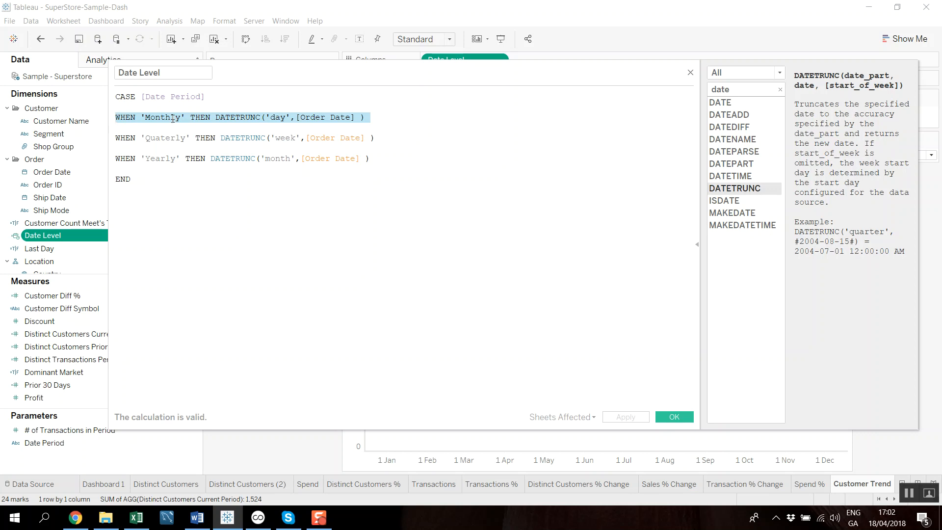
left_click(287, 119)
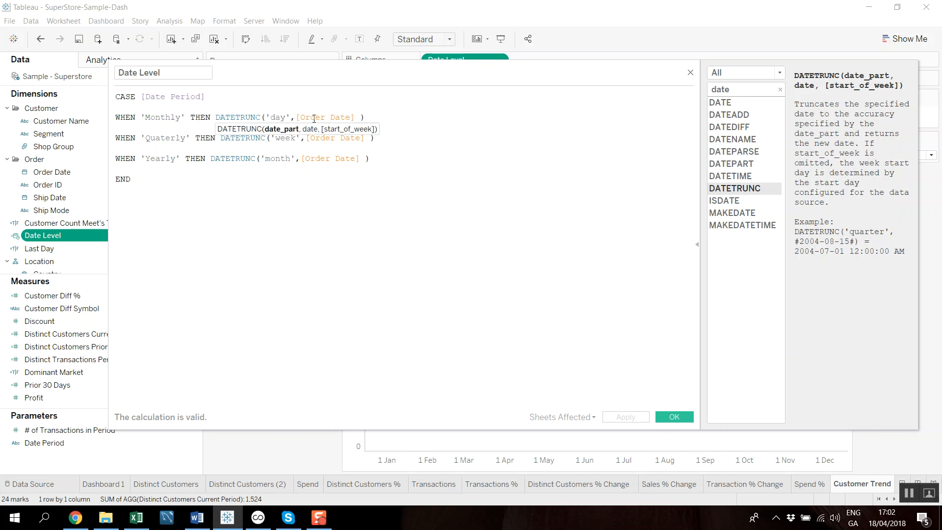
left_click_drag(292, 113, 267, 117)
left_click_drag(296, 138, 280, 135)
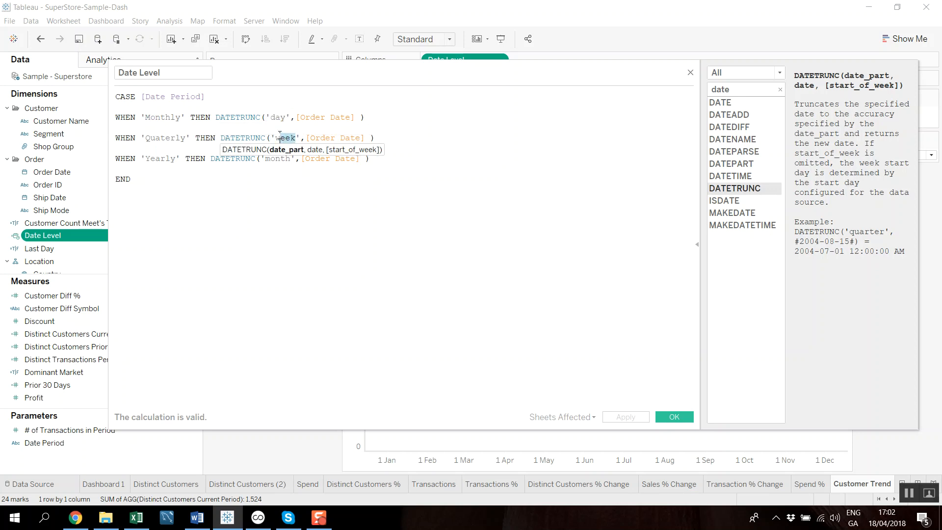
left_click(198, 179)
left_click_drag(150, 158, 185, 158)
left_click_drag(266, 158, 293, 158)
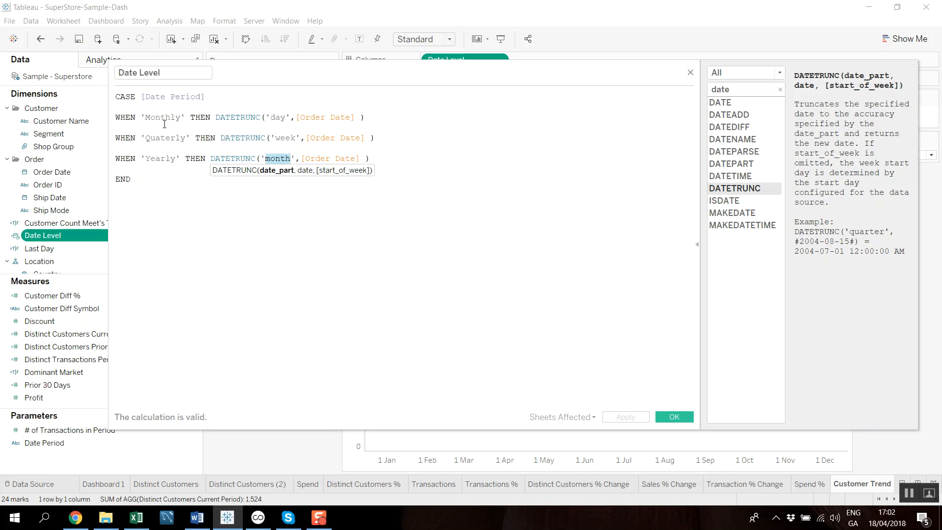
left_click(301, 189)
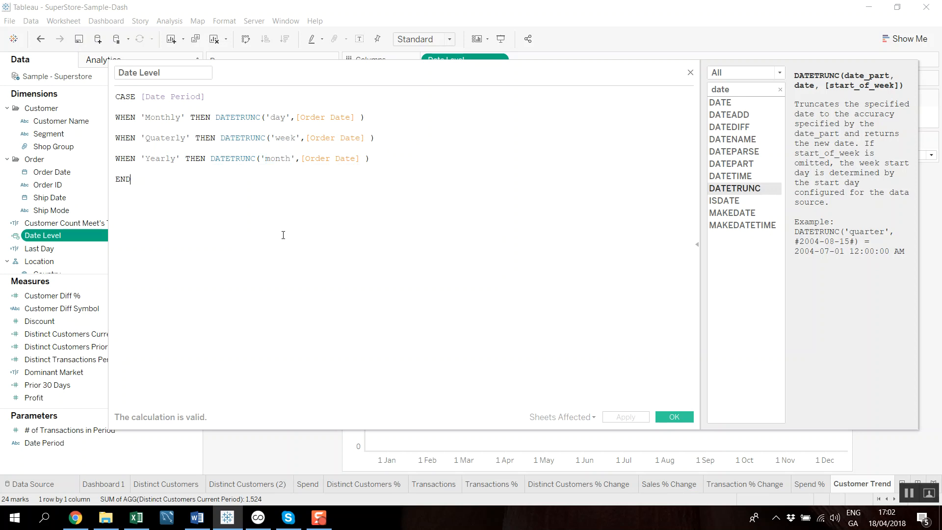
left_click(298, 138)
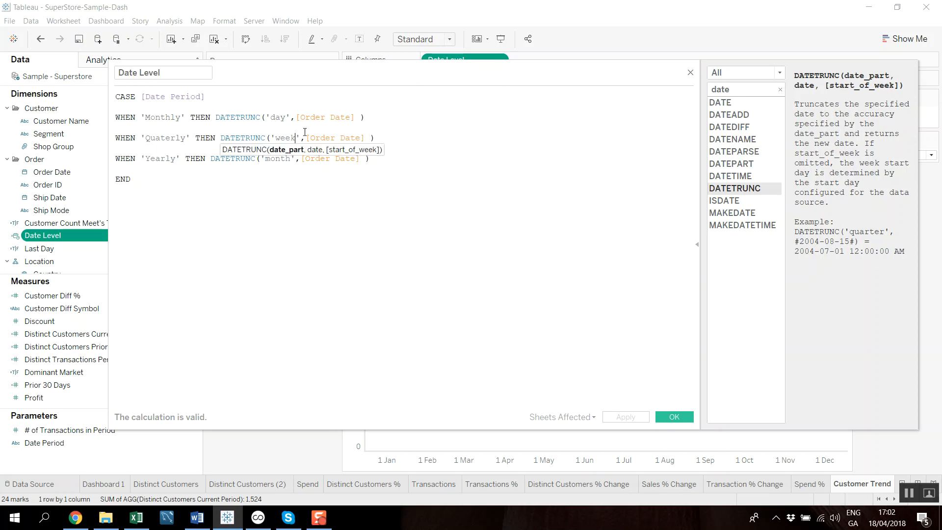
- Replace the date part in the Yearly case of the Date Level formula with 'quarter'
left_click(290, 159)
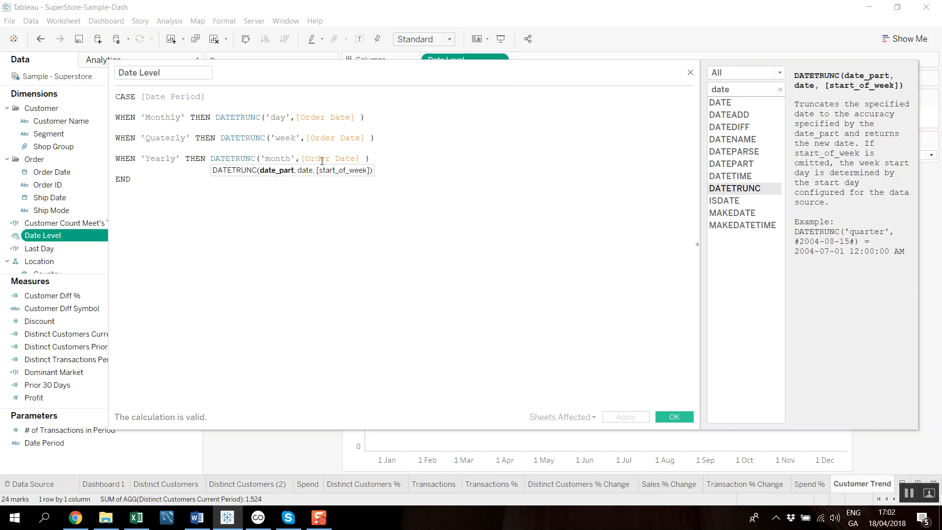
key("BackSpace")
key("BackSpace")
key("BackSpace")
key("BackSpace")
key("BackSpace")
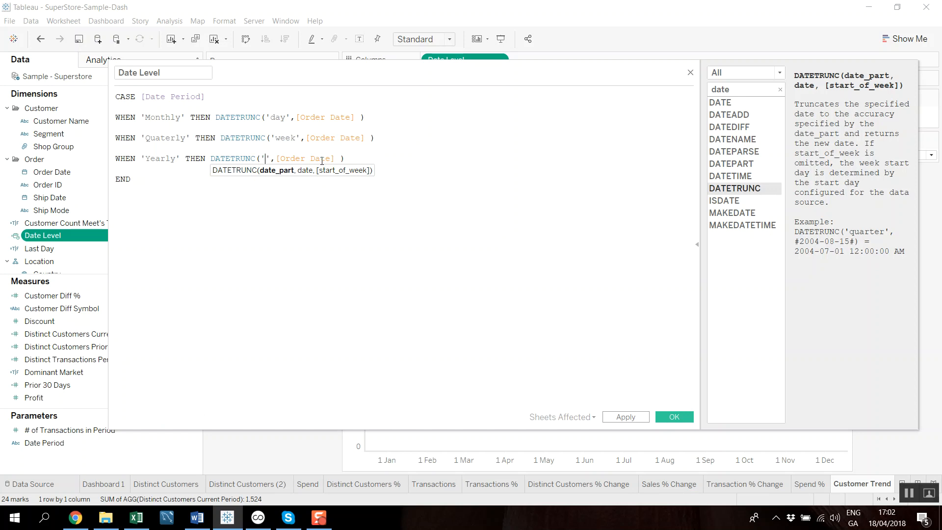
type("quarter")
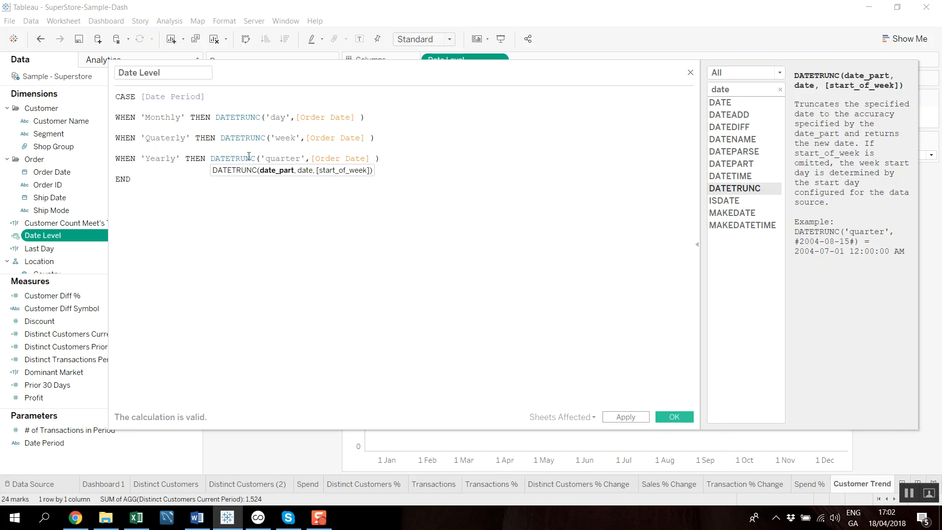
- Set the Yearly case's date part back to 'month' and save the Date Level calculation
key("BackSpace")
key("BackSpace")
key("BackSpace")
key("BackSpace")
key("BackSpace")
key("BackSpace")
key("BackSpace")
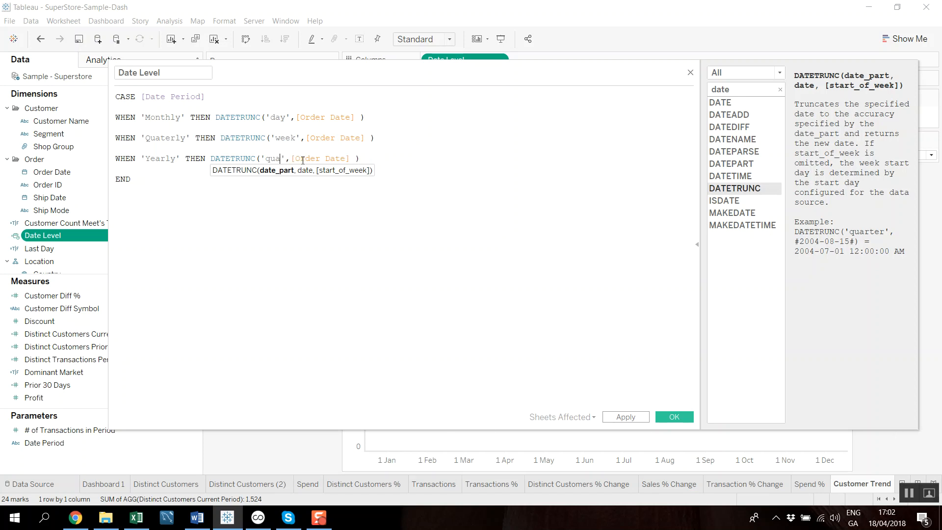
type("month")
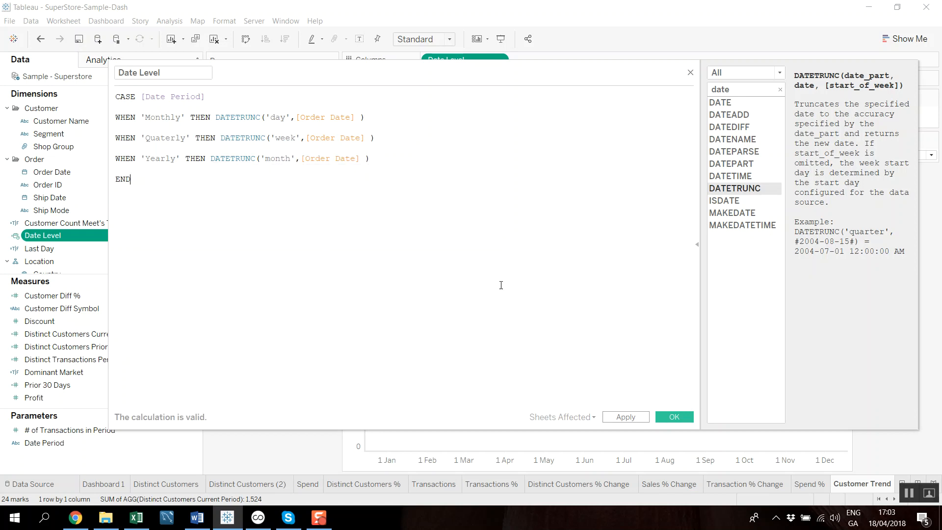
left_click(675, 416)
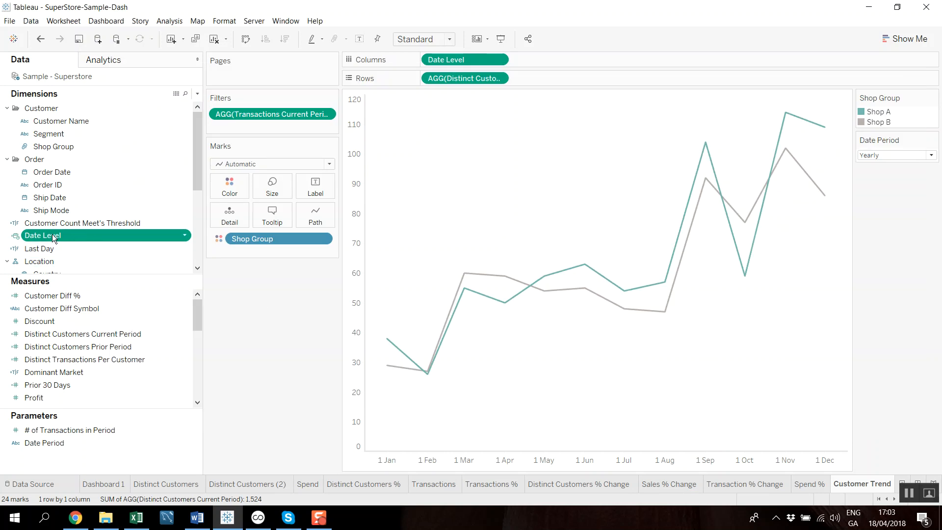
- Remove Date Level from Columns, add it back at year level, and check the customer chart on Dashboard 1
left_click_drag(451, 60, 257, 330)
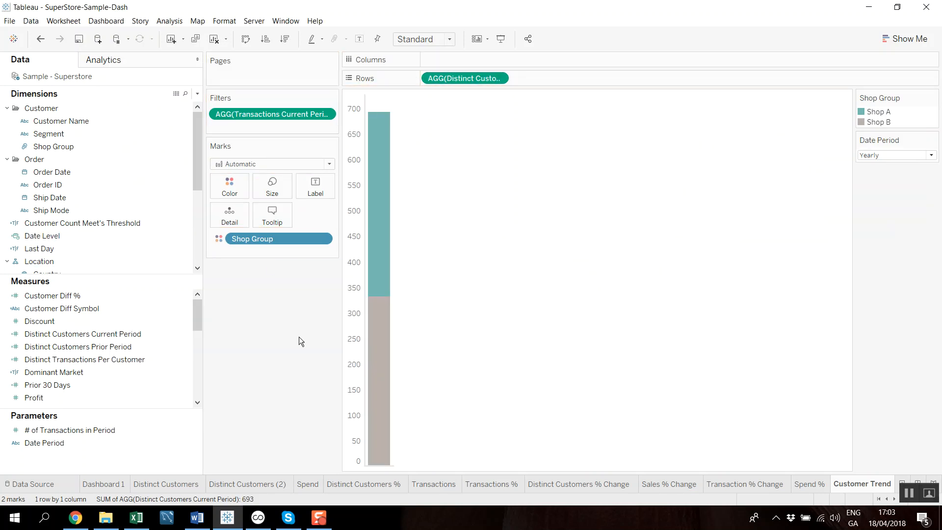
left_click_drag(52, 238, 461, 64)
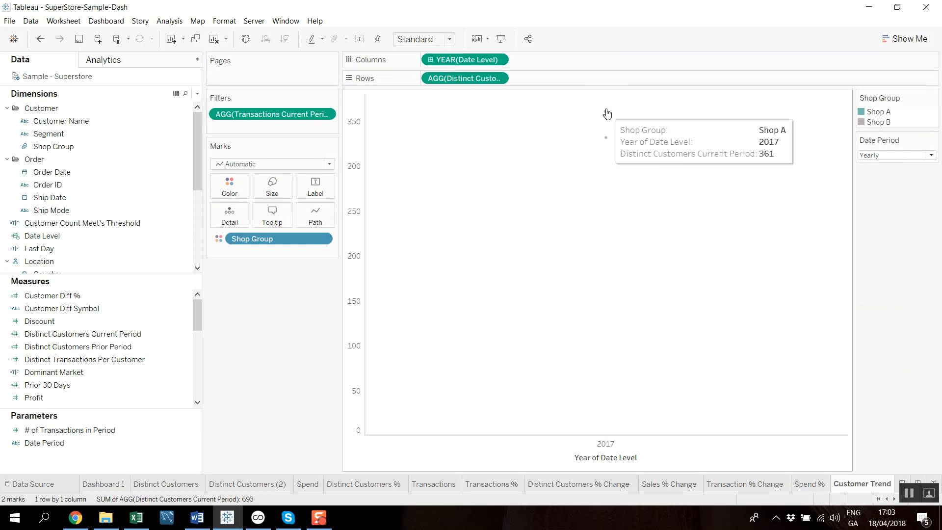
left_click(105, 485)
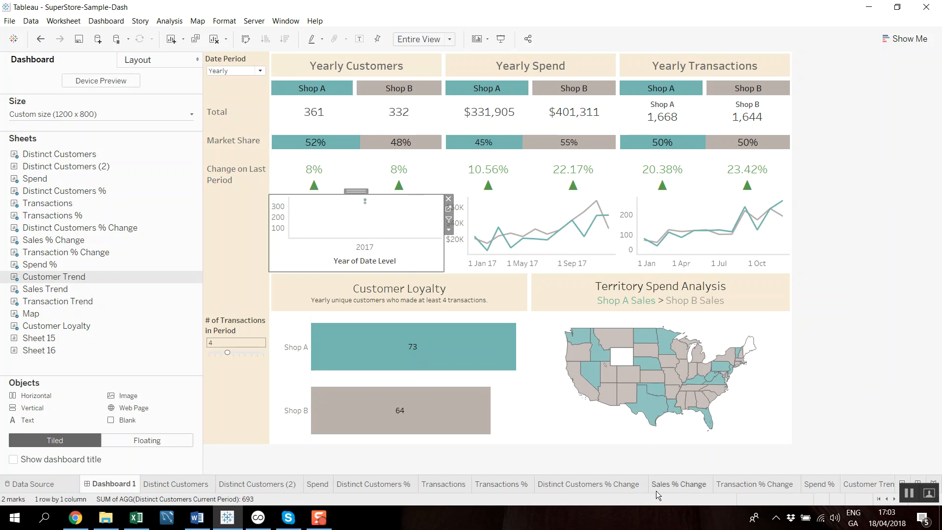
left_click(452, 210)
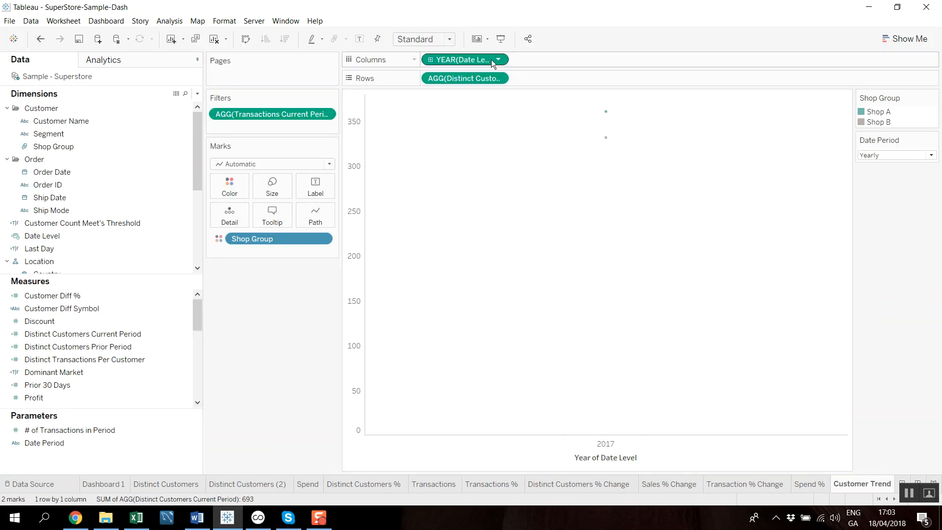
- Change Date Level on Columns to exact dates and view Shop B's customer values for August, September and October
left_click(497, 59)
left_click(463, 301)
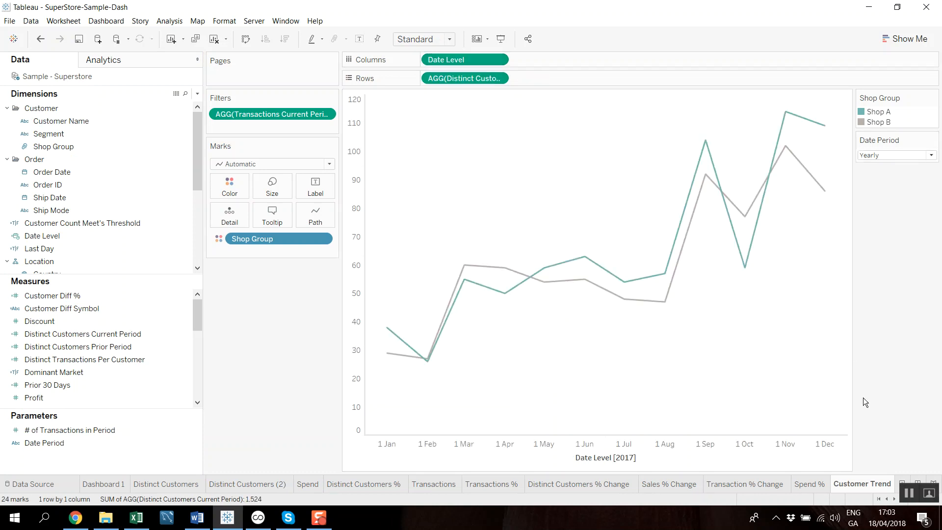
mouse_move(664, 308)
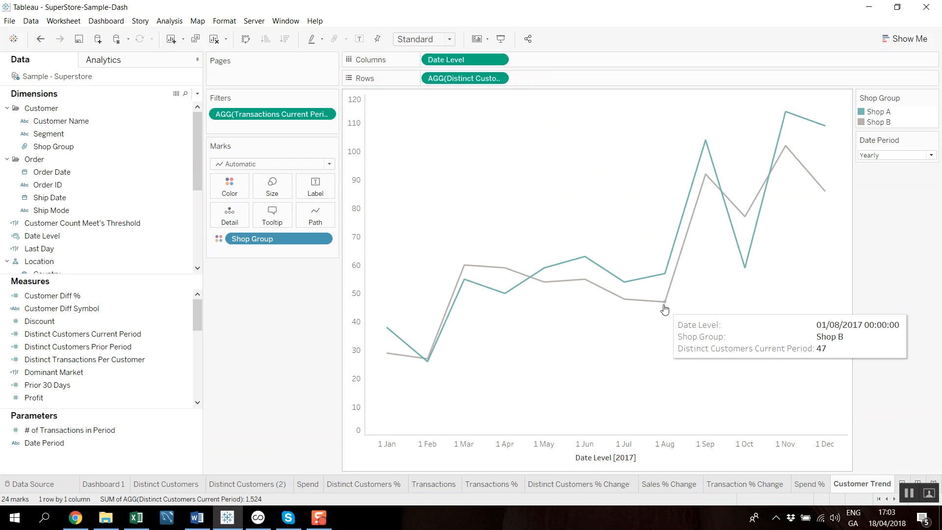
mouse_move(701, 192)
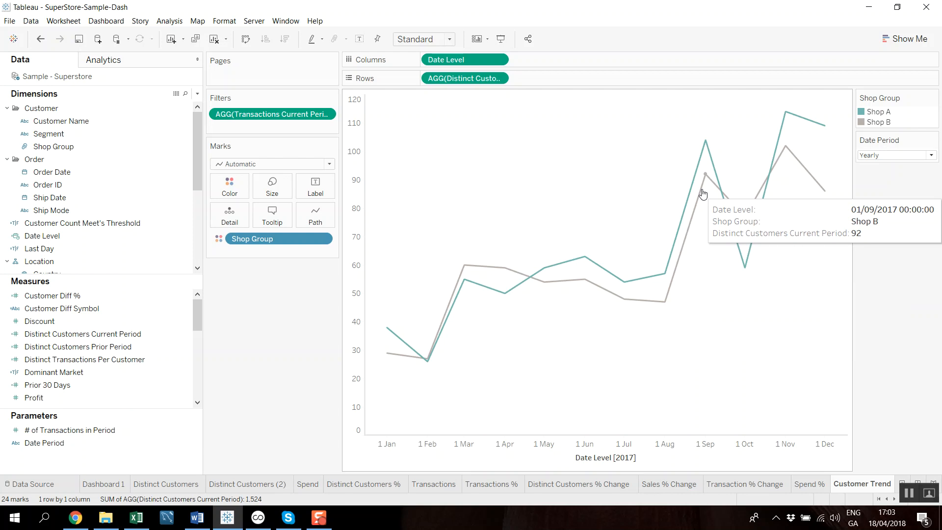
mouse_move(745, 222)
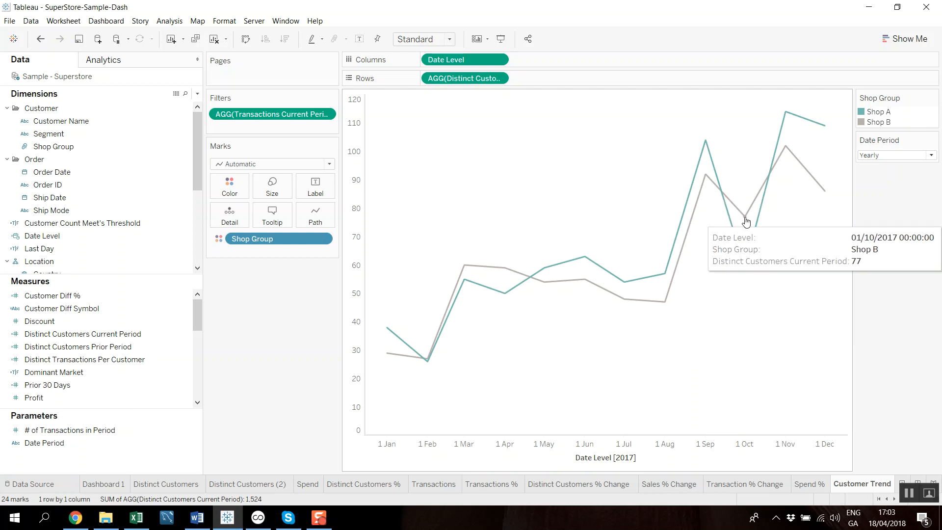
- Set the Date Period to Monthly and view the daily customer details on the trend lines
left_click(931, 156)
left_click(913, 175)
left_click(918, 156)
left_click(910, 167)
mouse_move(825, 362)
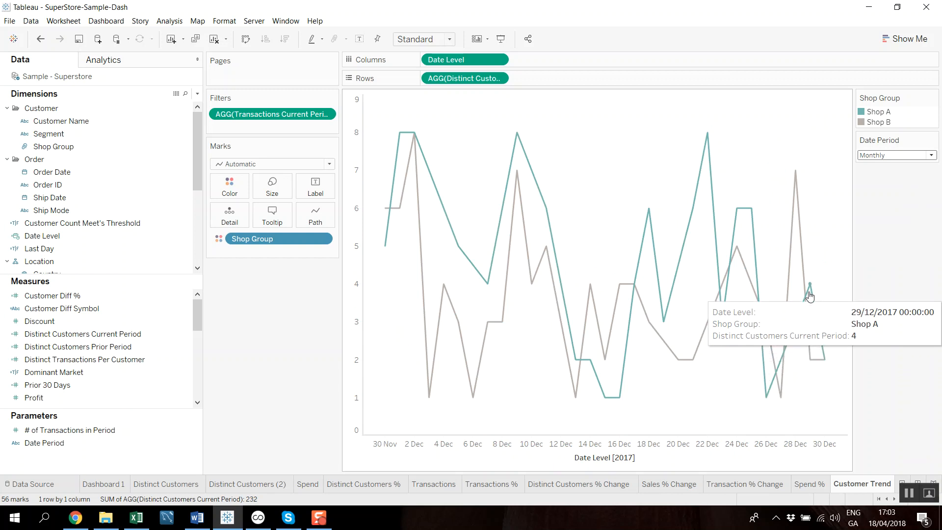
mouse_move(798, 200)
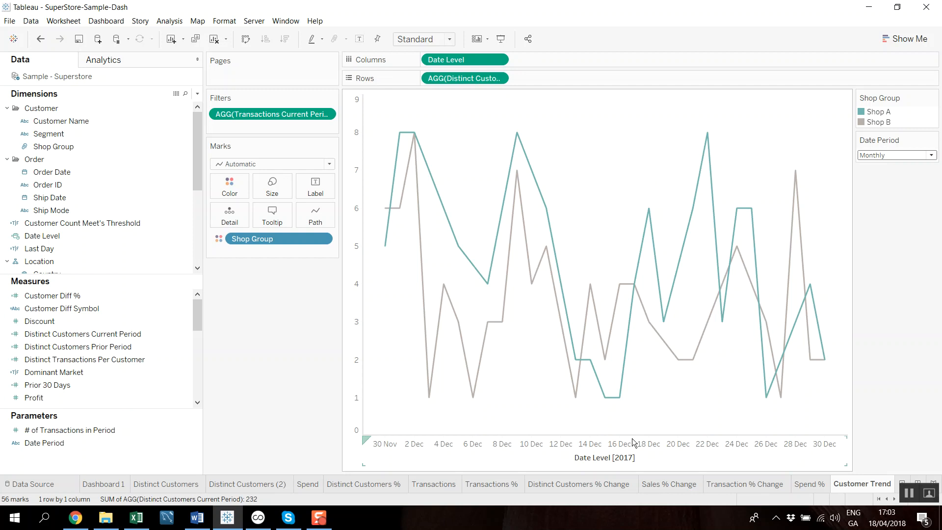
- Clear the title of the Date Level axis on the customer trend chart
double_click(629, 458)
left_click(515, 287)
key("ctrl+a")
key("BackSpace")
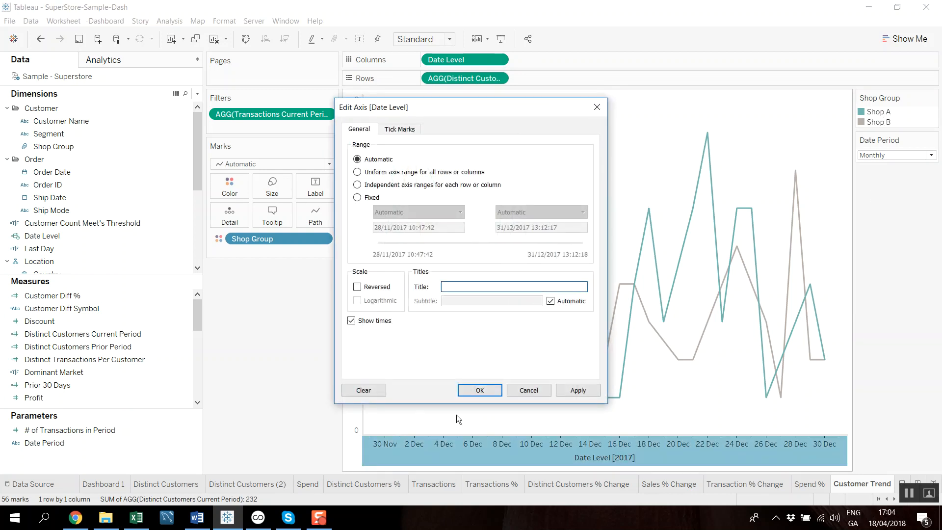
left_click(480, 390)
- Return to Dashboard 1 and view the details of Shop B's monthly spend total
left_click(101, 485)
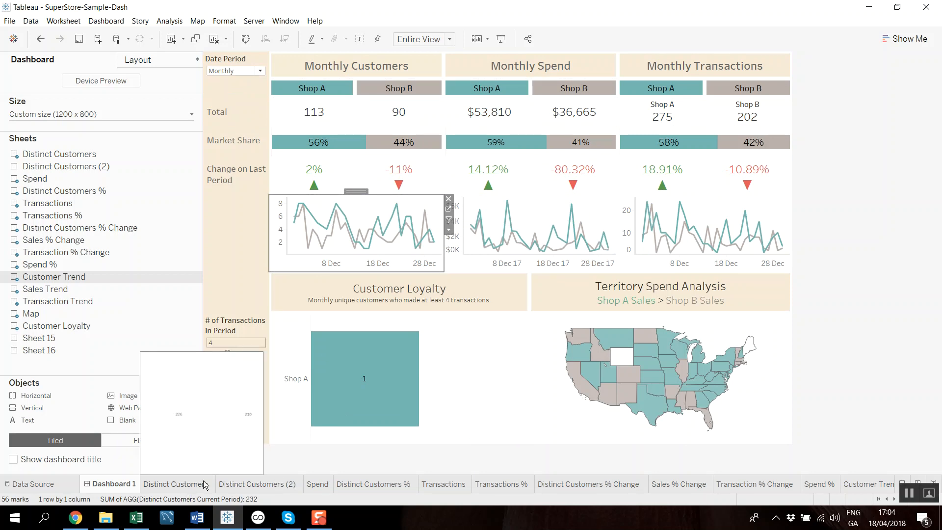
left_click(613, 110)
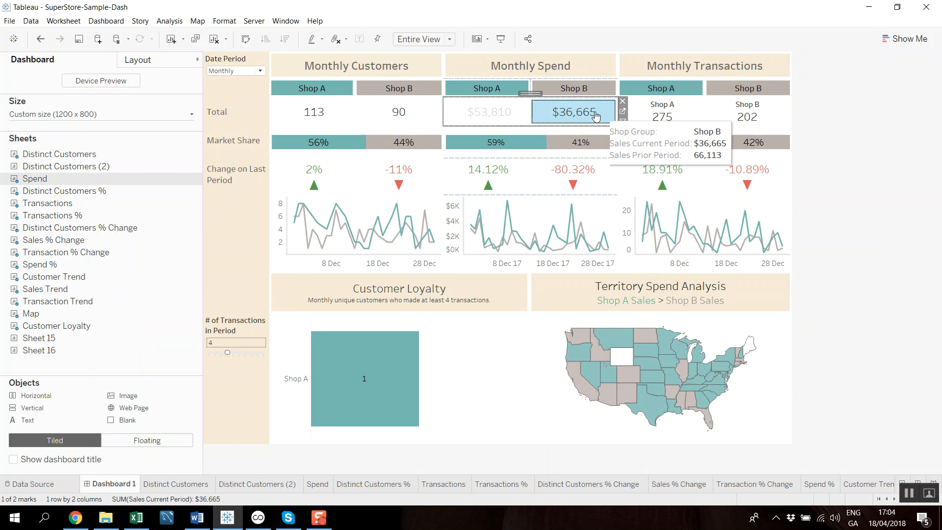
- Open the Spend worksheet from the dashboard and widen its chart area on both sides
left_click(622, 112)
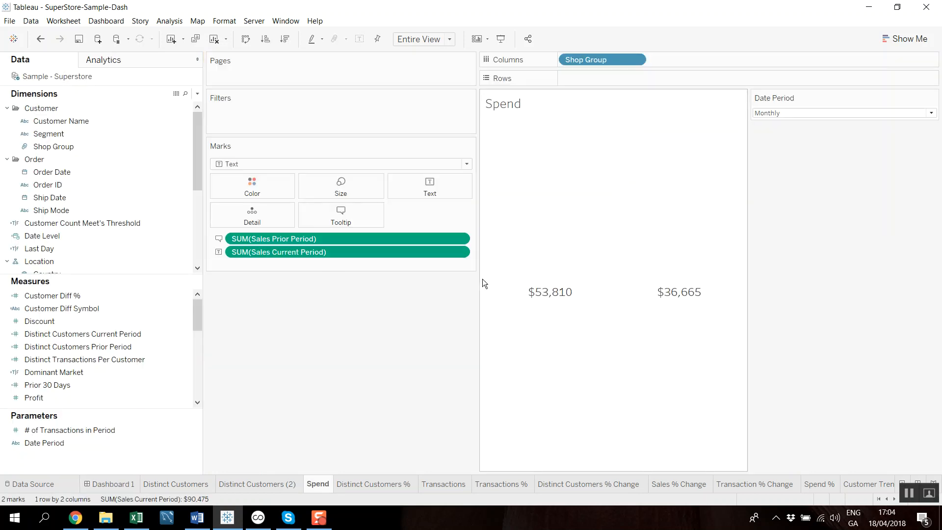
left_click_drag(416, 312, 374, 315)
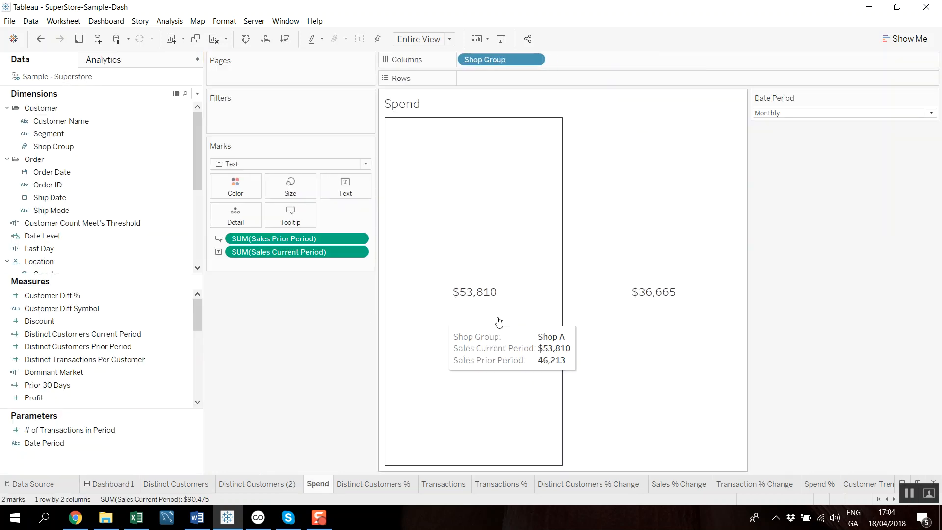
left_click_drag(749, 310, 835, 308)
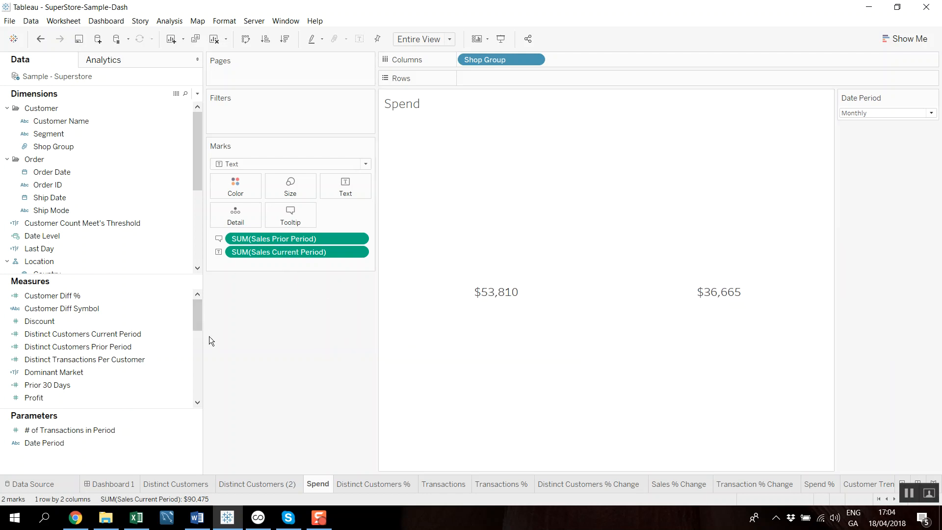
- Open the Sales Current Period calculation for editing and collapse the function reference
left_click_drag(198, 319, 196, 348)
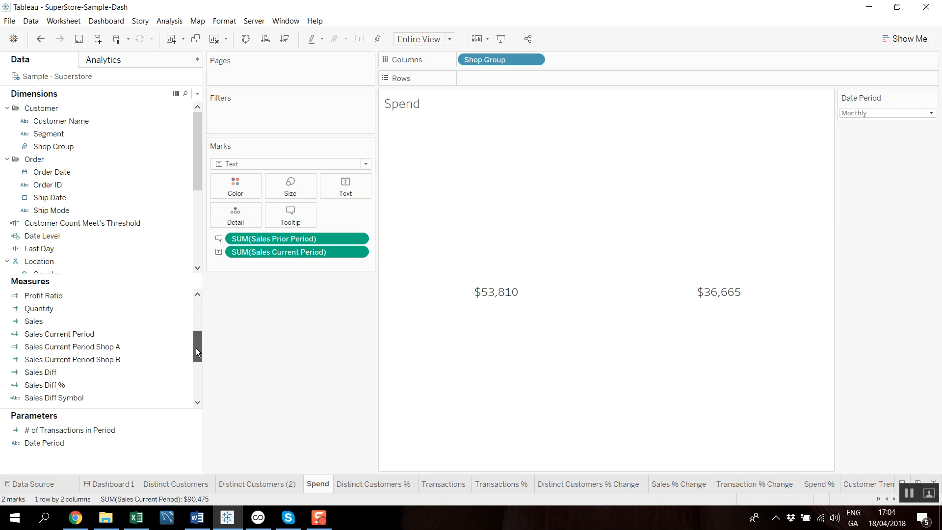
left_click(185, 334)
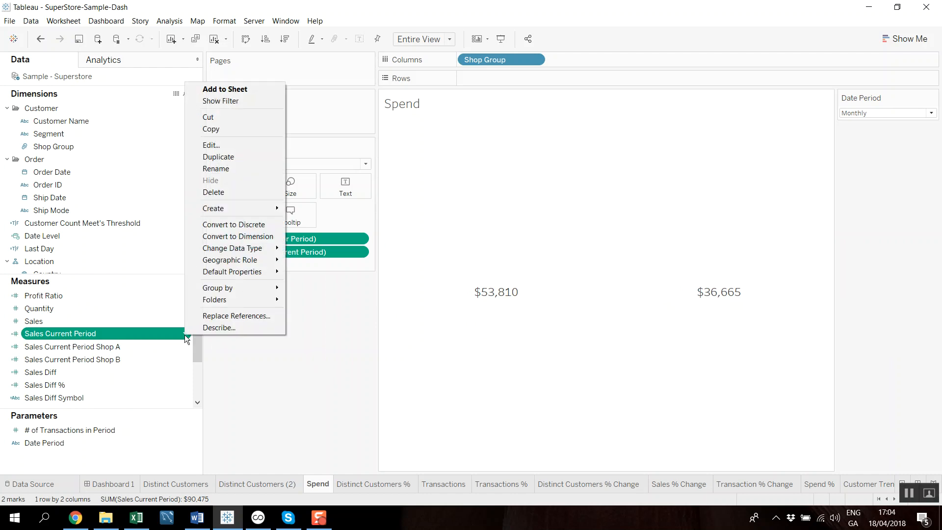
left_click(210, 145)
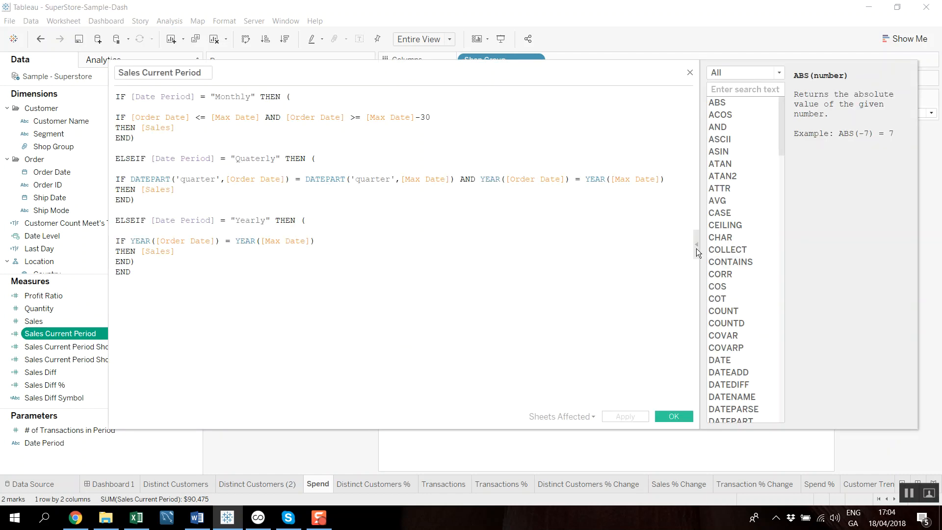
left_click(696, 245)
- Examine the Monthly, Quaterly and Yearly branches of the Sales Current Period formula and the field each returns, and close it
left_click_drag(115, 96, 275, 95)
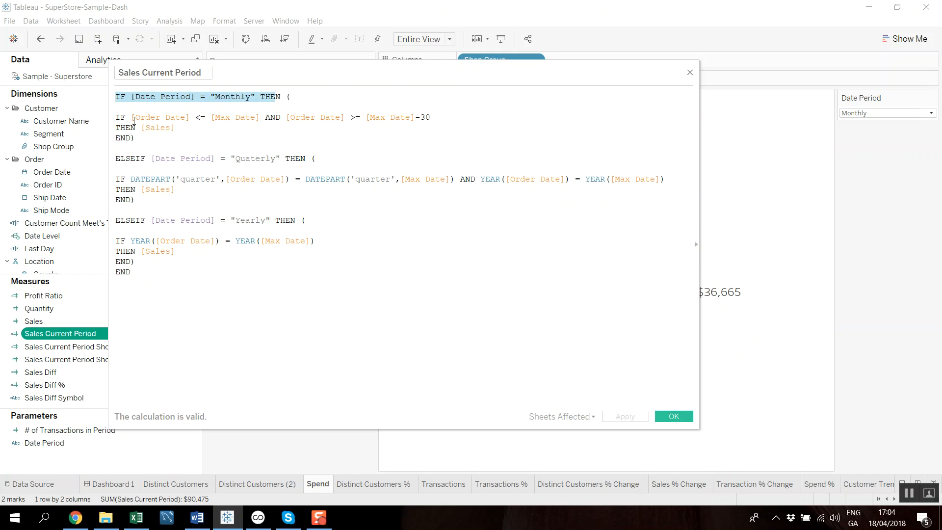
left_click_drag(117, 117, 140, 127)
left_click(213, 137)
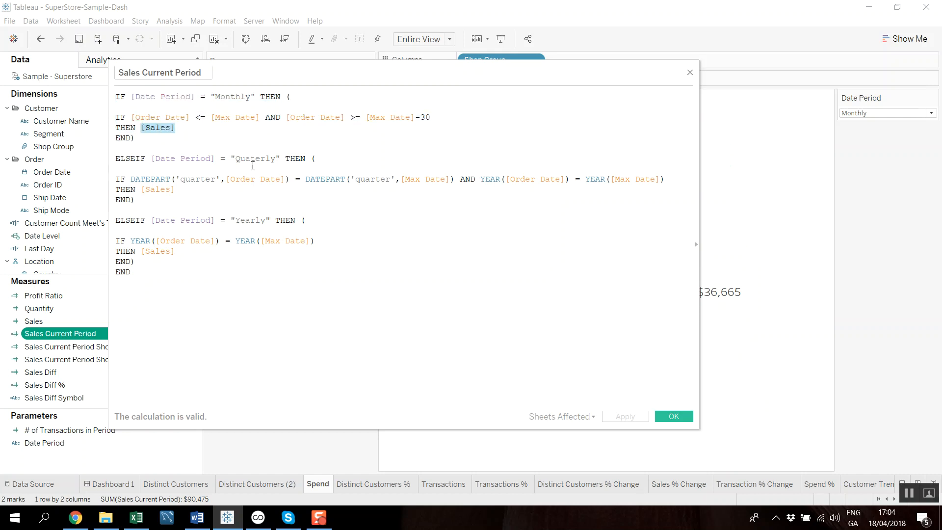
left_click_drag(178, 190, 141, 190)
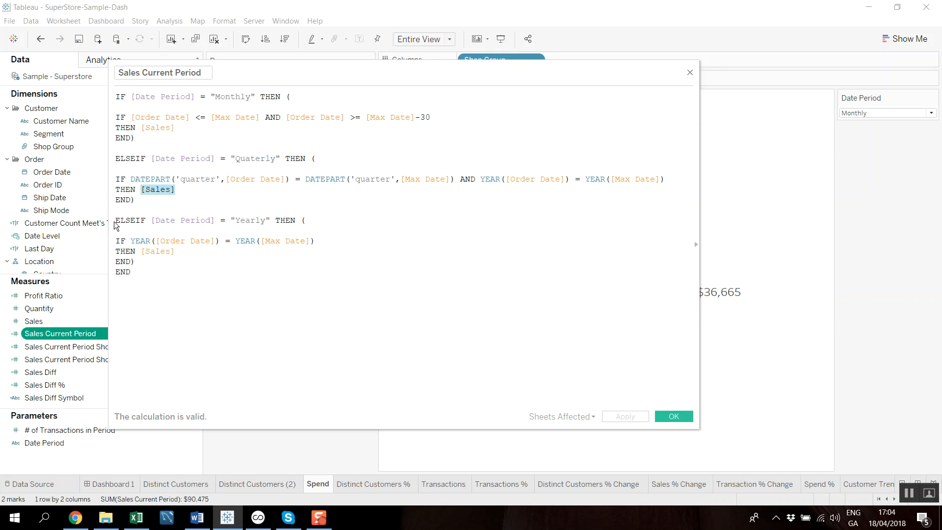
left_click_drag(183, 250, 145, 253)
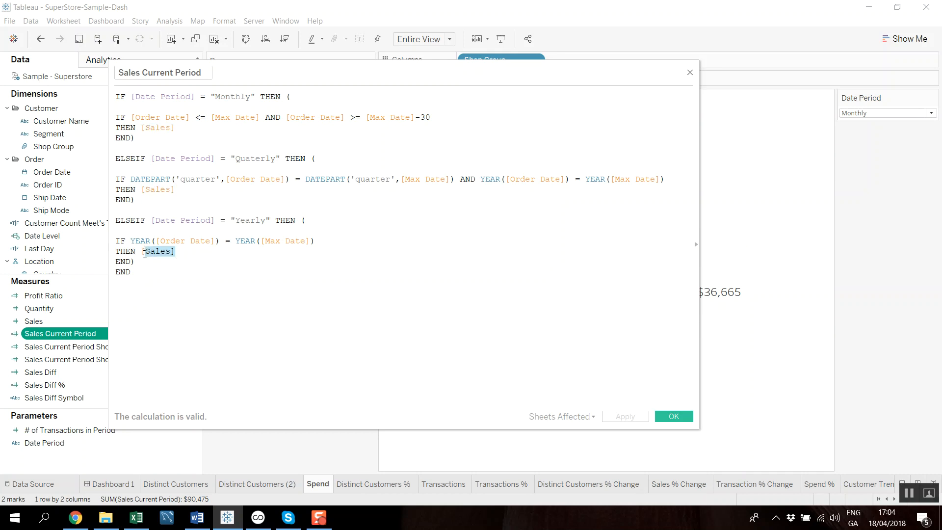
left_click(247, 269)
left_click_drag(174, 128, 145, 123)
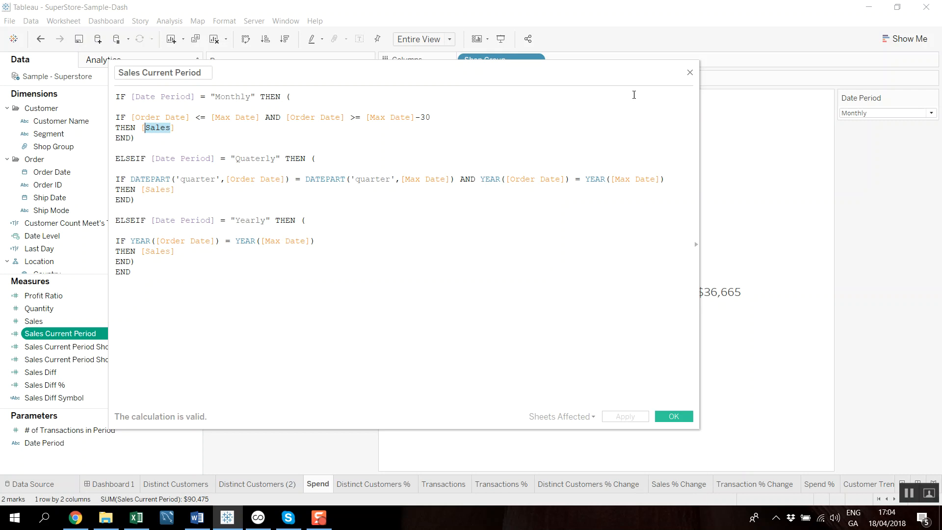
left_click(690, 72)
- Open the Transactions Current Period calculation, examine the Order ID returned in its Monthly branch, and close it
scroll(93, 370, "down", 3)
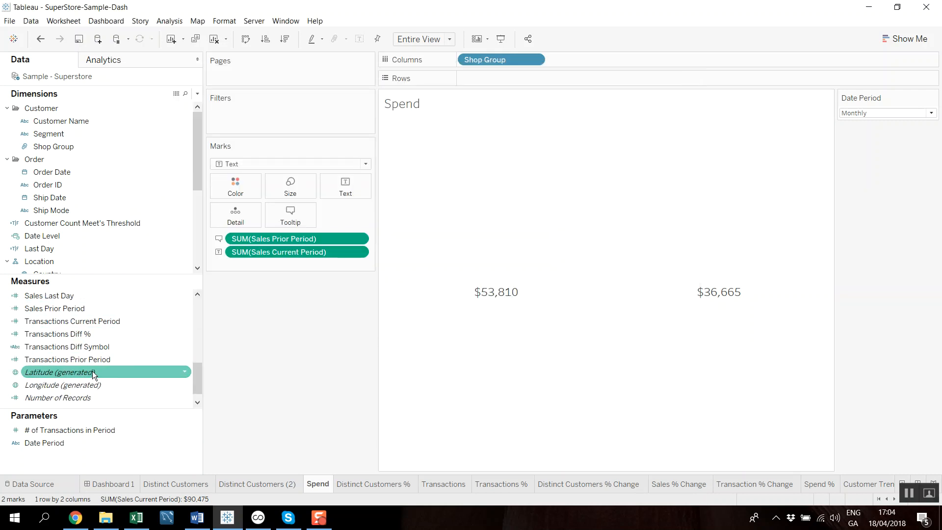
left_click(184, 323)
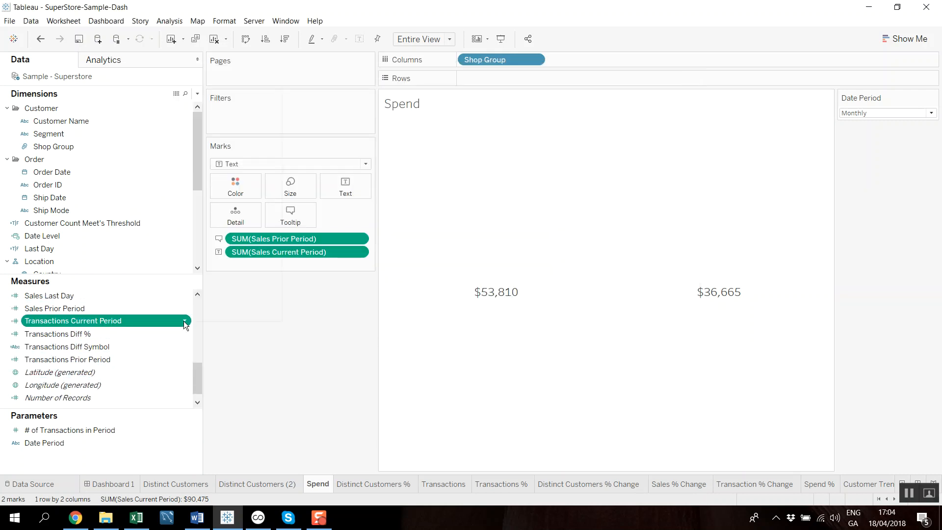
left_click(185, 324)
left_click(219, 146)
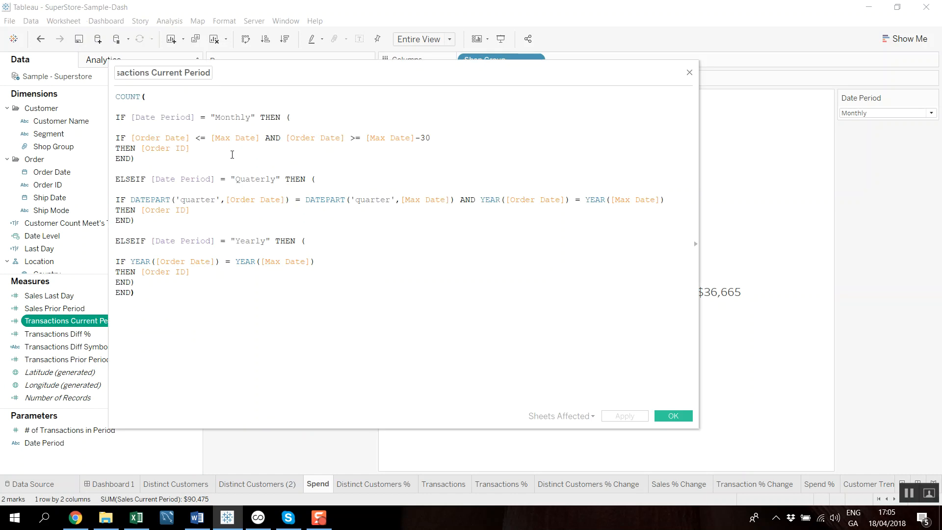
left_click_drag(192, 148, 144, 146)
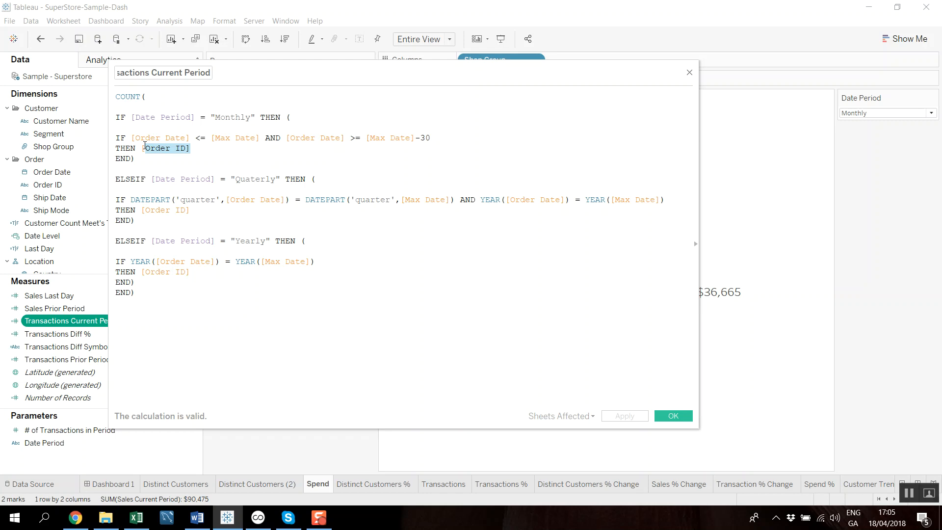
left_click(210, 162)
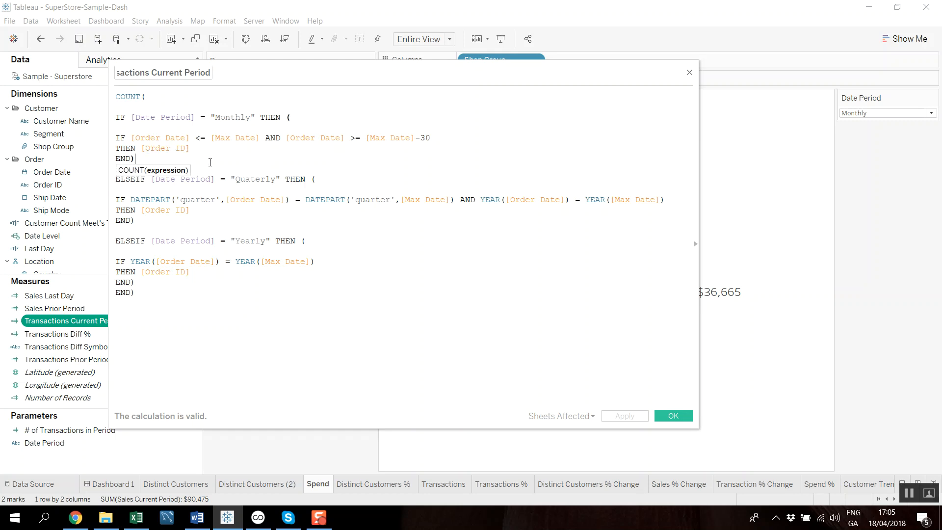
left_click(689, 73)
- Return to Dashboard 1 and set the # of Transactions in Period to 2
left_click(110, 484)
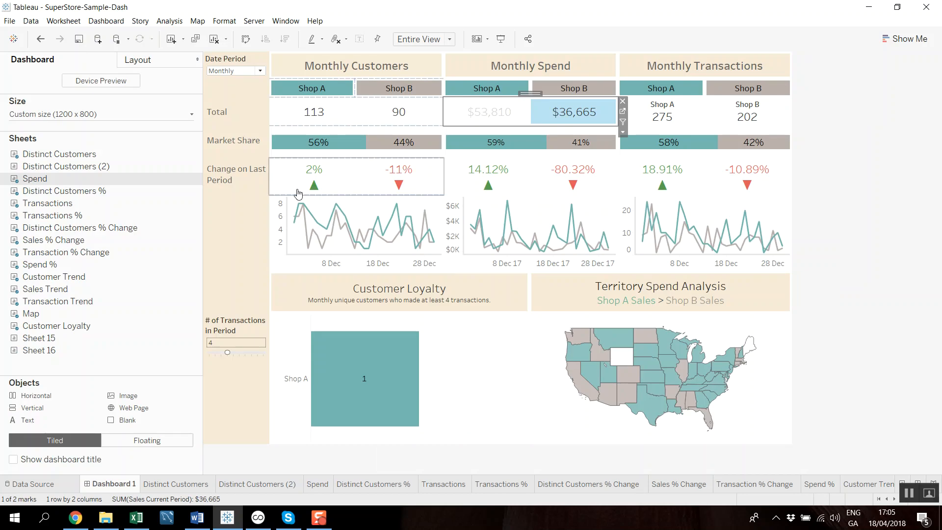
left_click(604, 114)
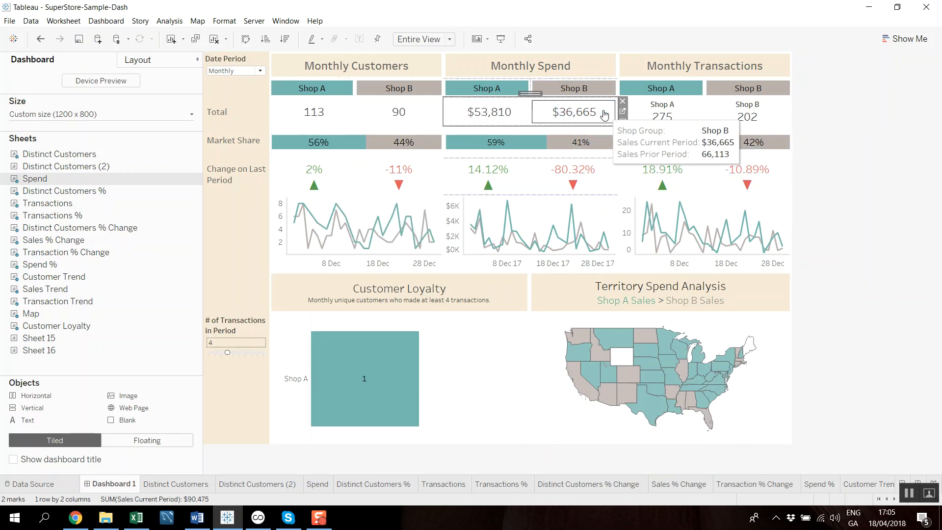
mouse_move(410, 358)
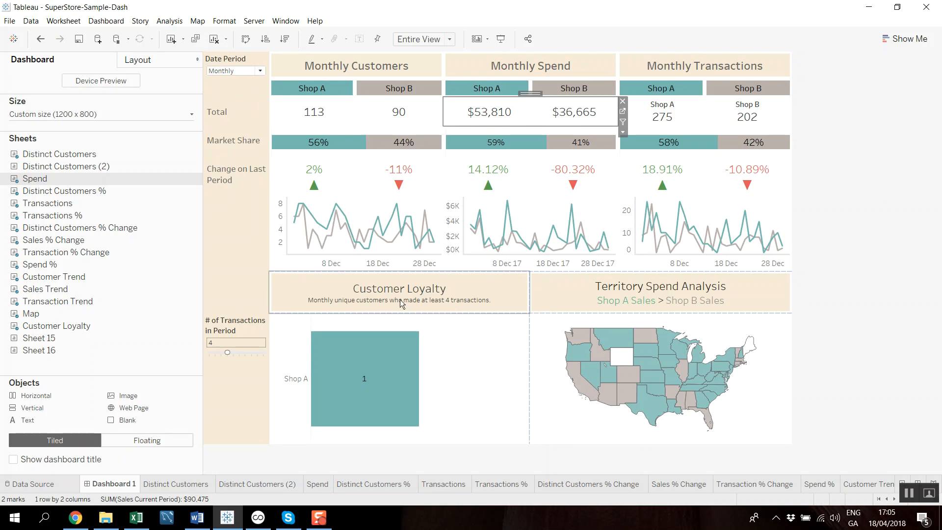
left_click_drag(227, 352, 235, 353)
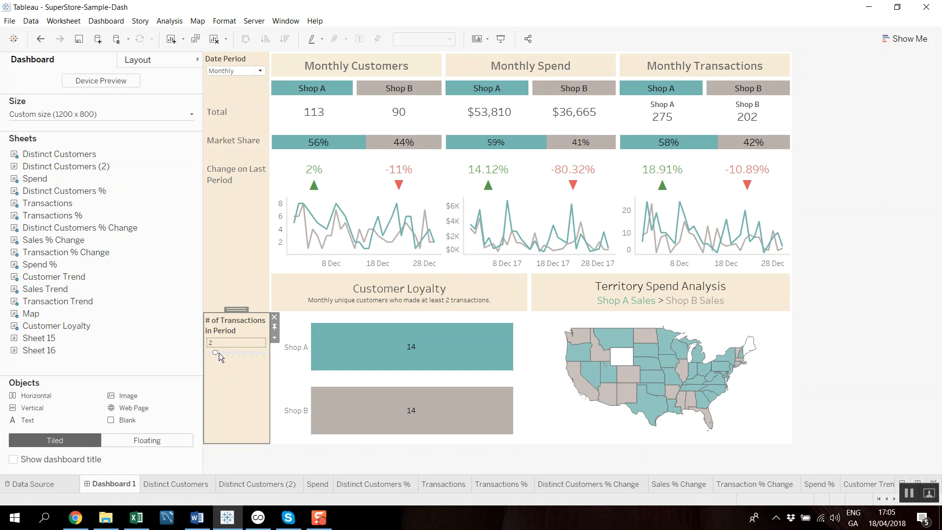
- Set the Date Period to Yearly and change the # of Transactions in Period to 7, then to 6
left_click(260, 72)
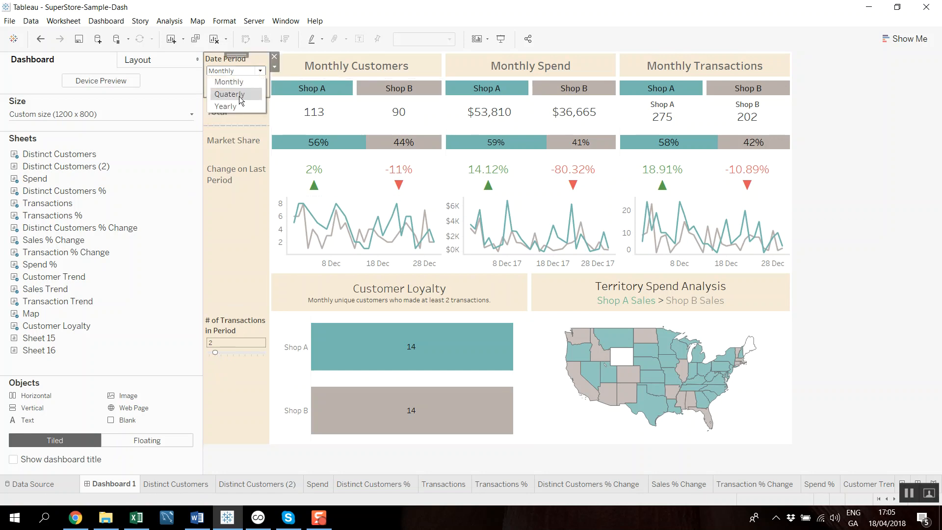
left_click(233, 105)
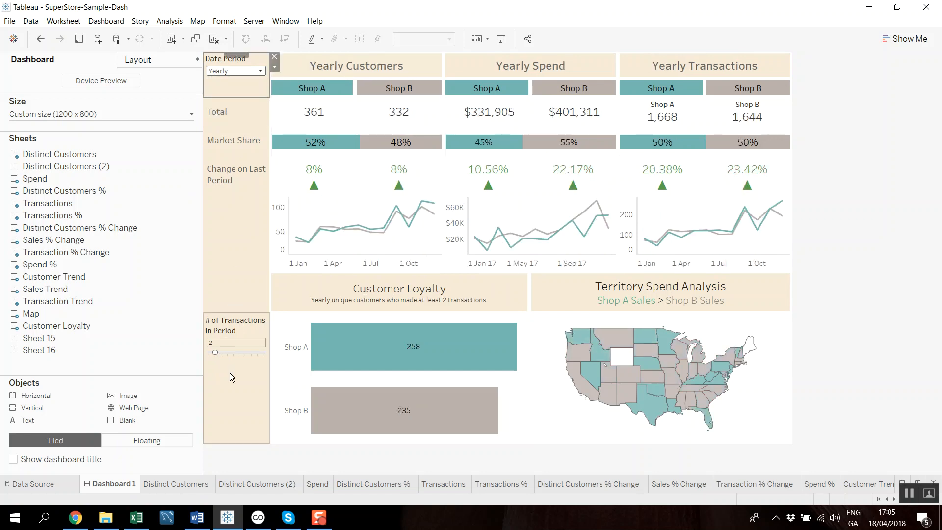
left_click_drag(215, 351, 234, 350)
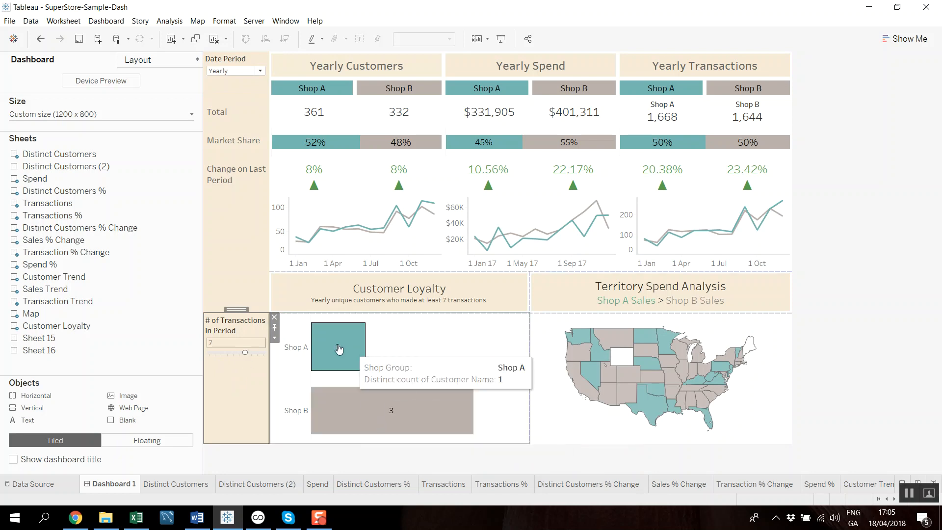
left_click(238, 352)
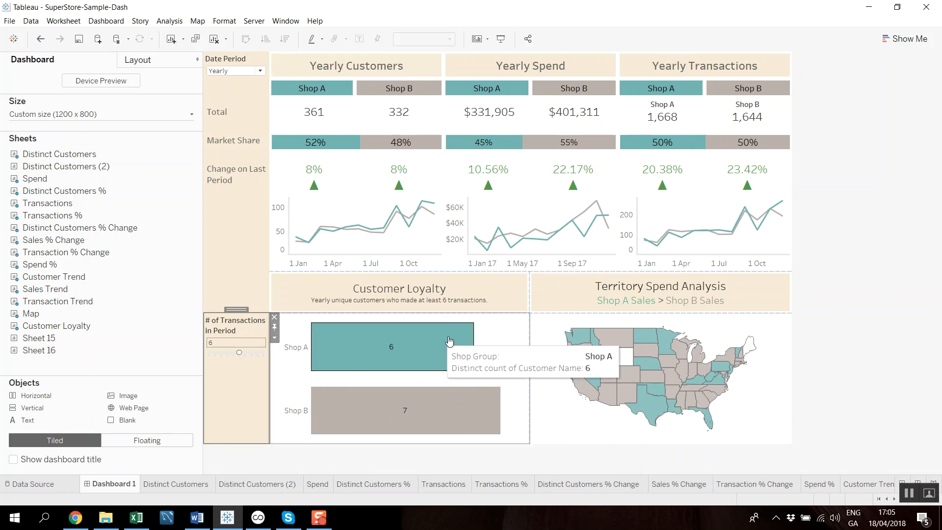
- Open the Customer Loyalty worksheet from the dashboard and view the settings of the # of Transactions in Period parameter
left_click(519, 337)
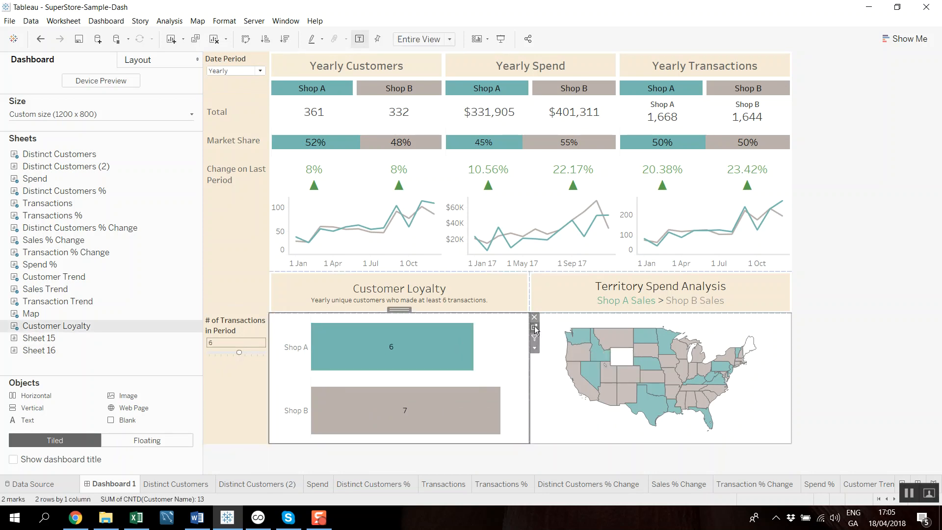
left_click(535, 330)
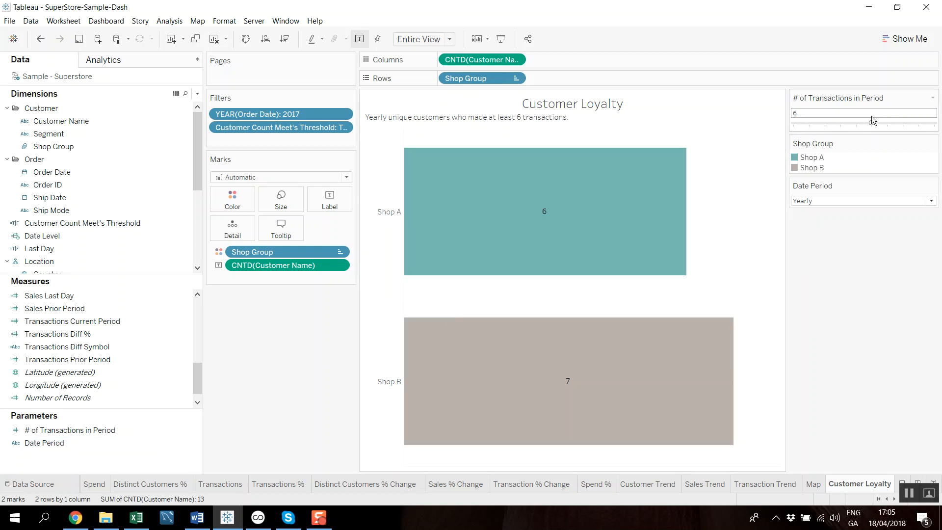
right_click(154, 429)
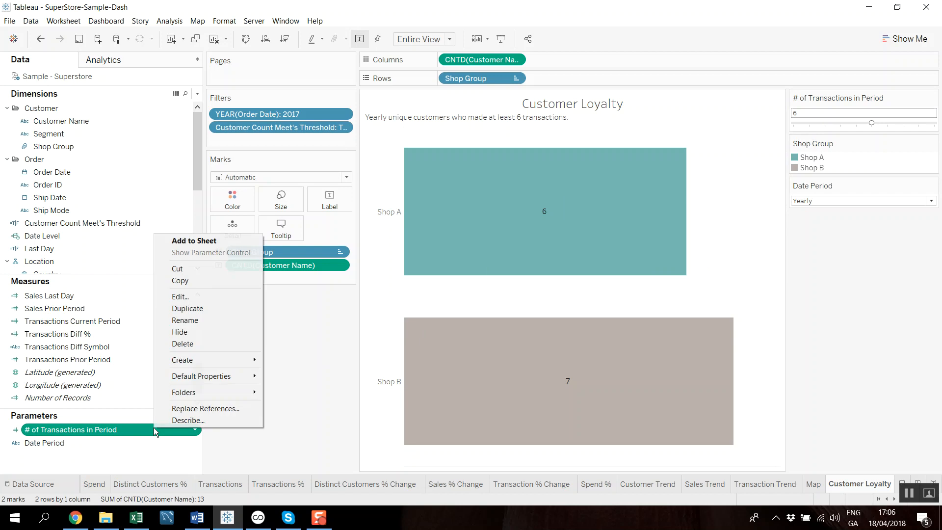
left_click(192, 295)
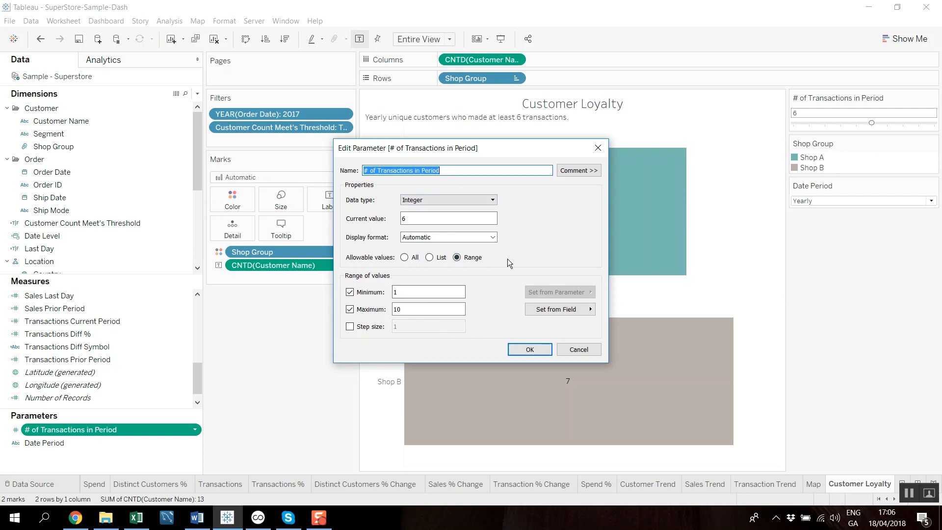
left_click(540, 348)
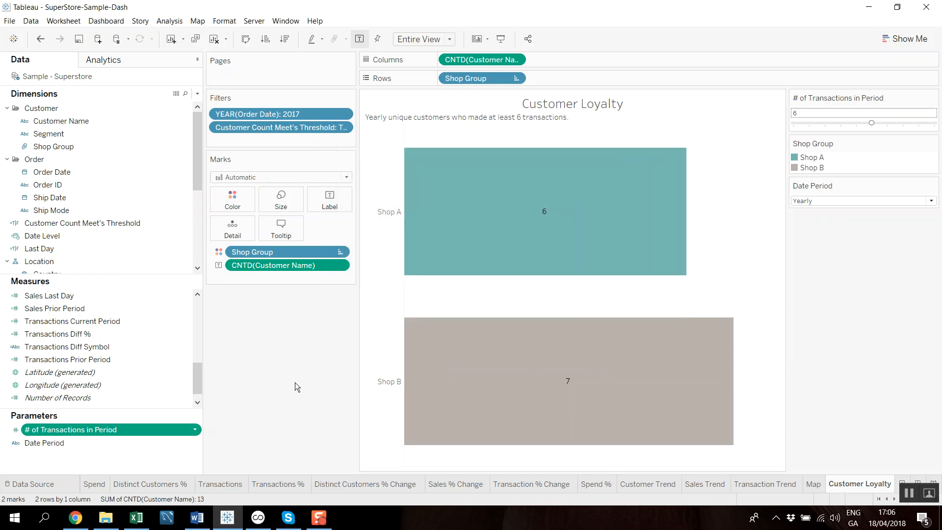
- Find the Distinct Transactions Per Customer measure and open its calculation for editing
left_click_drag(199, 379, 200, 315)
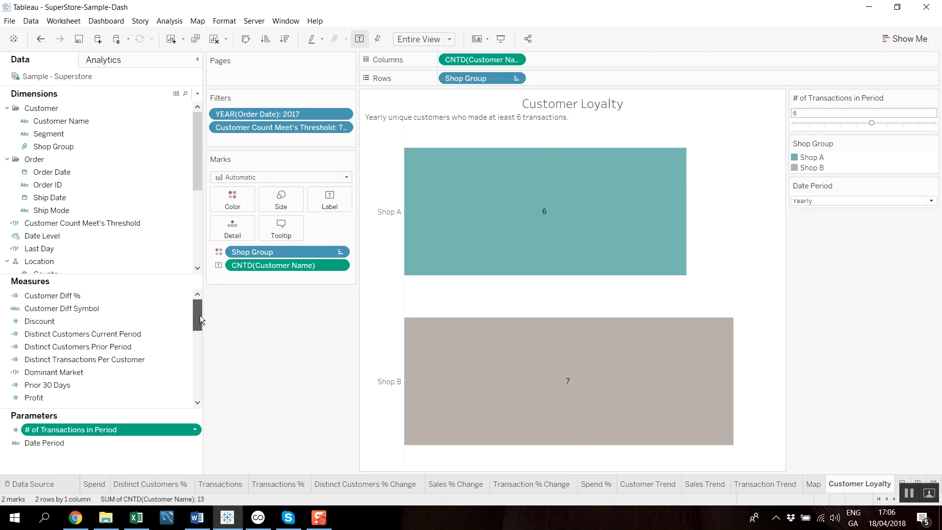
mouse_move(475, 405)
left_click(909, 493)
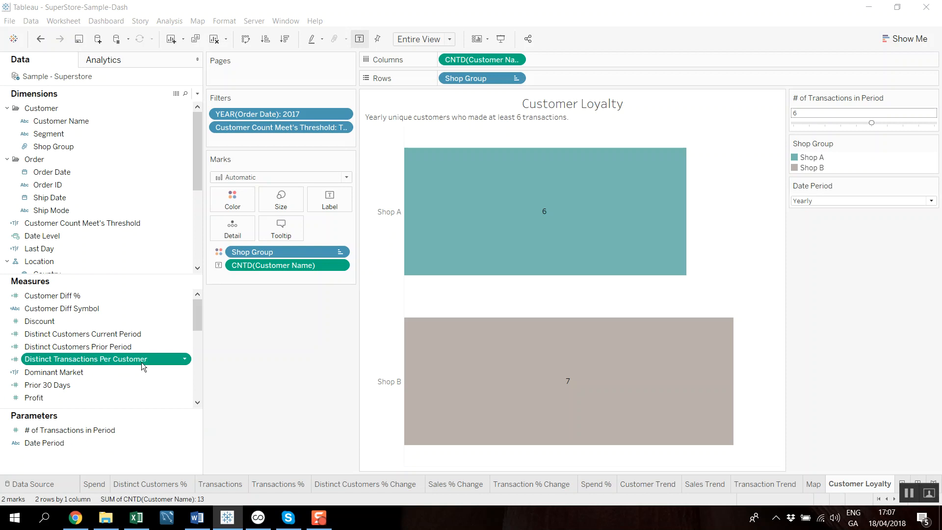
left_click(186, 357)
left_click(229, 169)
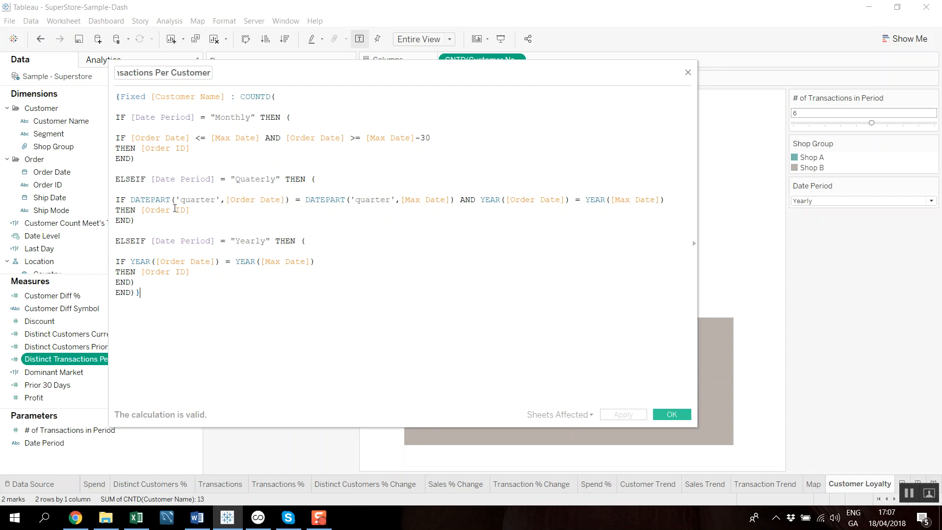
- Insert two line breaks before COUNTD( and two before the closing brace in the Distinct Transactions Per Customer formula
left_click(241, 96)
key("Return")
key("Return")
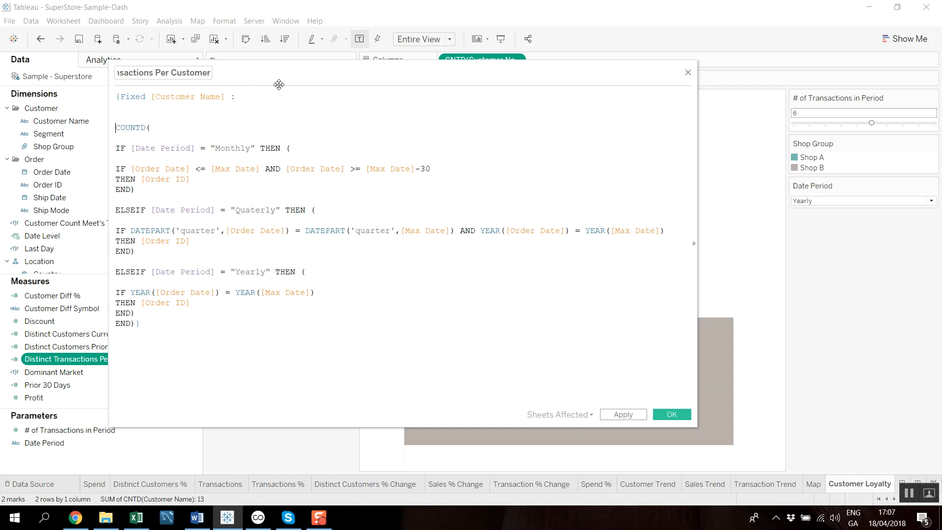
left_click(138, 322)
key("Return")
key("Return")
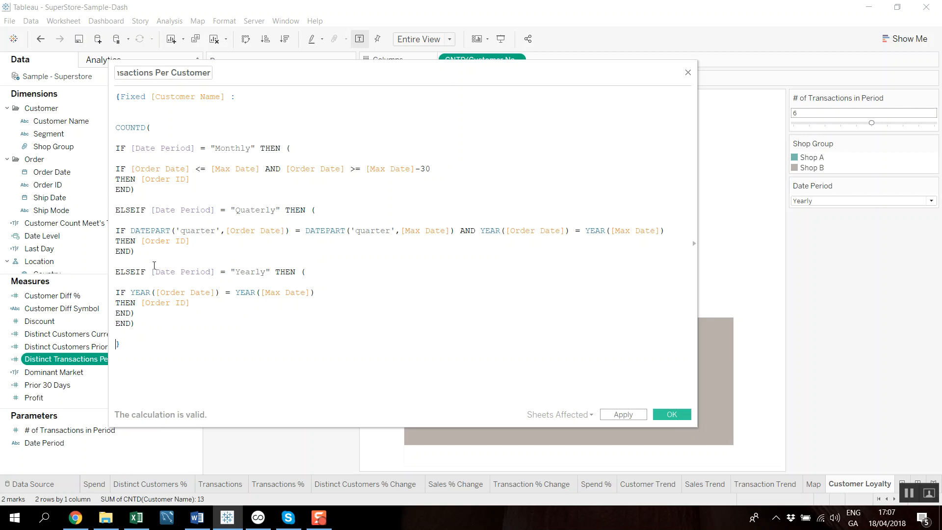
- Examine the closing brace, COUNTD expression and Monthly, Quarterly and Yearly branches of the Distinct Transactions Per Customer formula
left_click_drag(123, 341, 118, 341)
left_click(117, 96)
left_click_drag(119, 127, 163, 128)
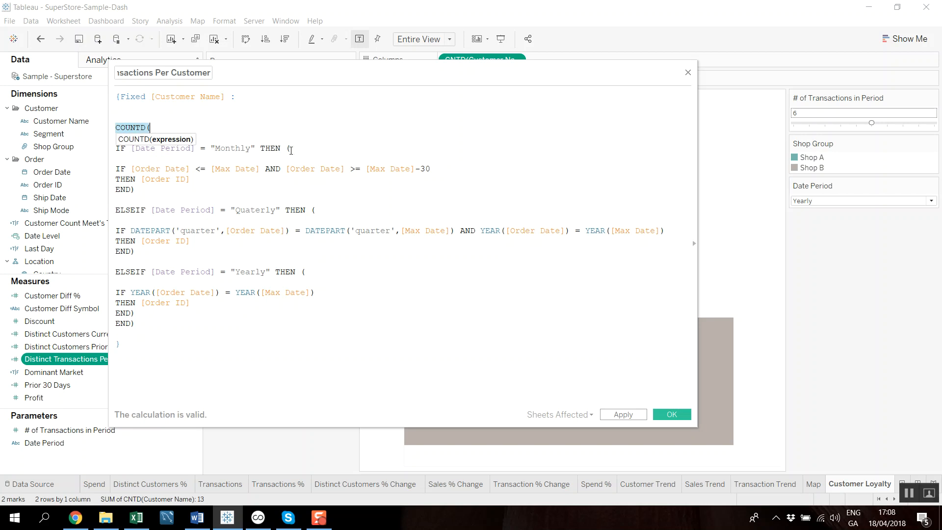
left_click_drag(190, 179, 143, 175)
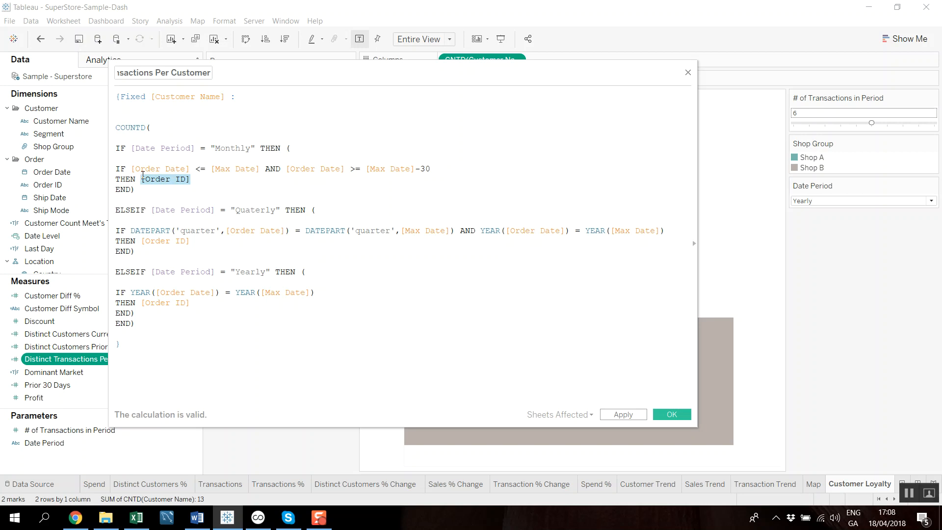
left_click_drag(177, 193, 116, 139)
left_click_drag(185, 250, 116, 200)
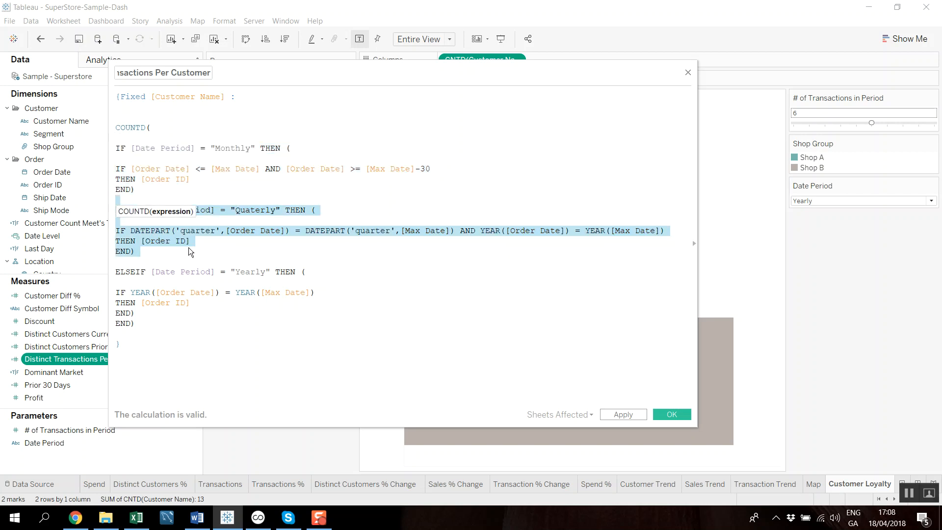
left_click(208, 309)
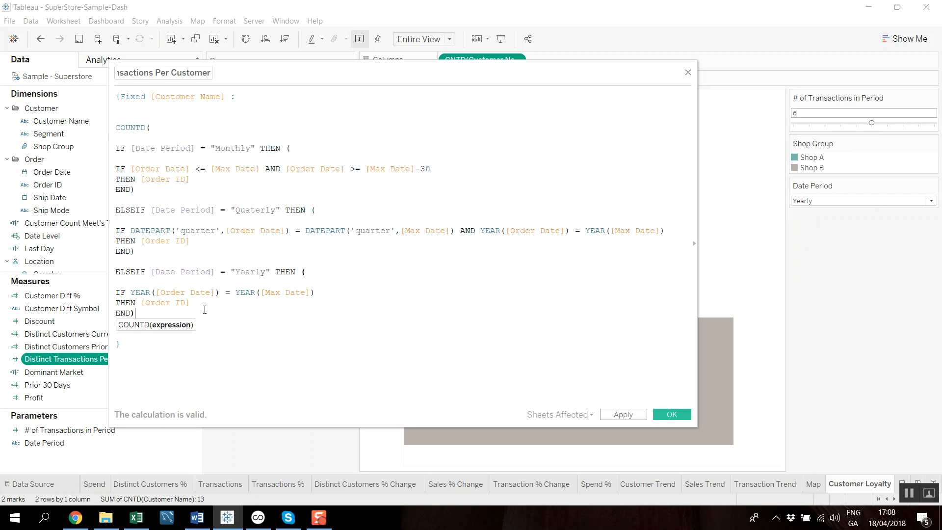
key("Down")
type("END)")
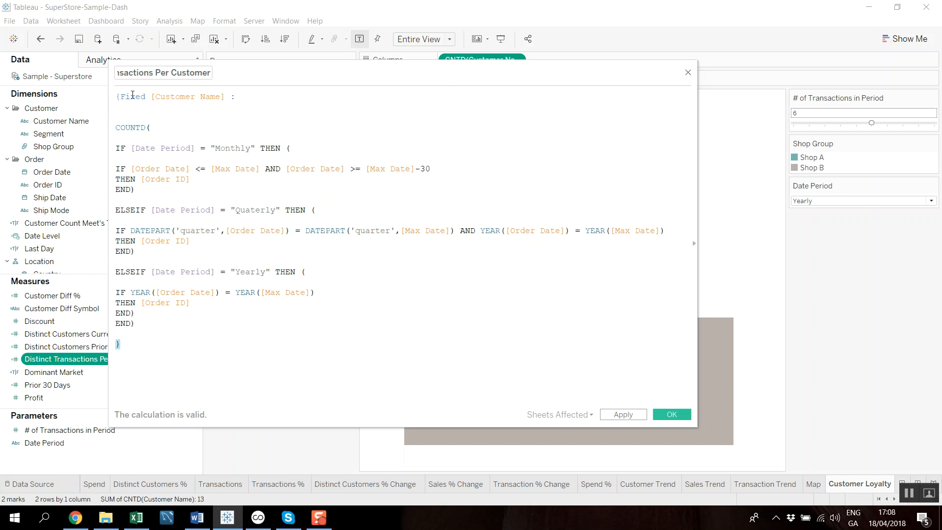
- Review how the Fixed [Customer Name] level applies to the COUNTD block, and close the Distinct Transactions Per Customer calculation
left_click(197, 98)
left_click_drag(116, 127, 220, 313)
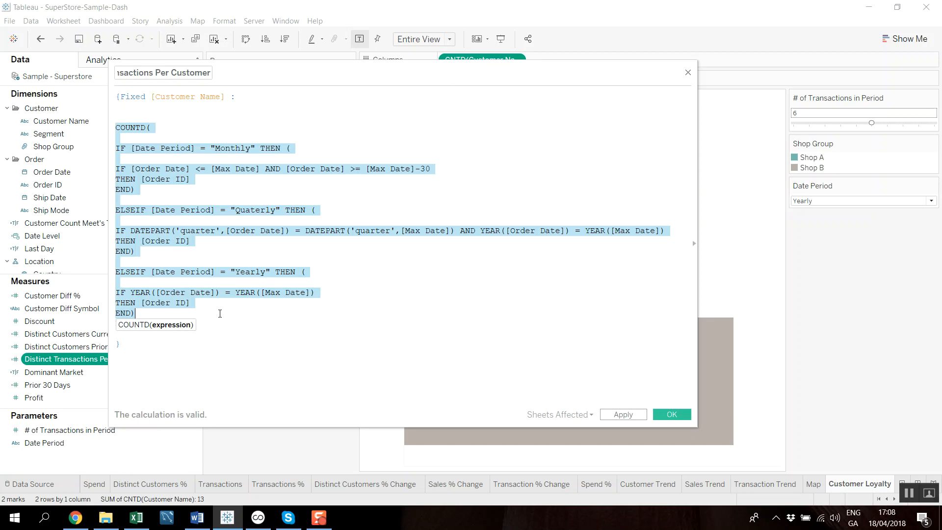
left_click(219, 313)
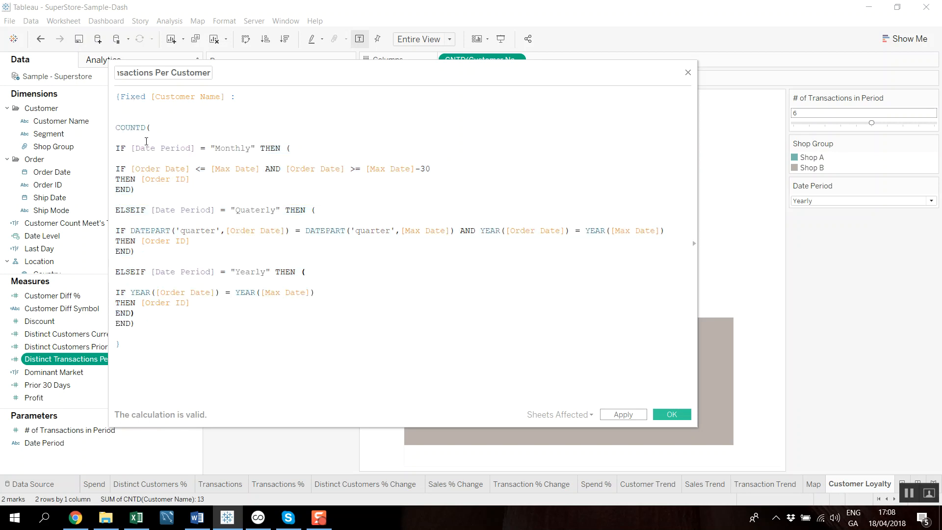
left_click_drag(128, 125, 178, 180)
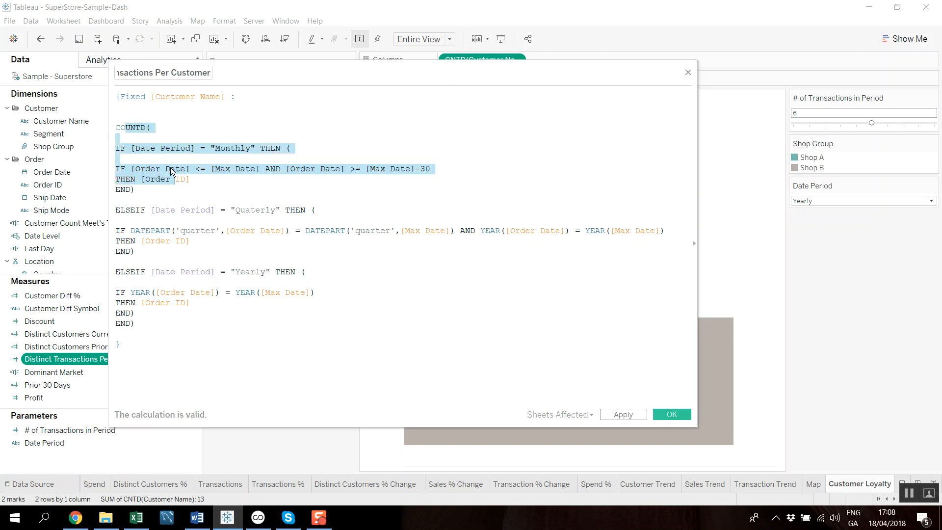
left_click(182, 186)
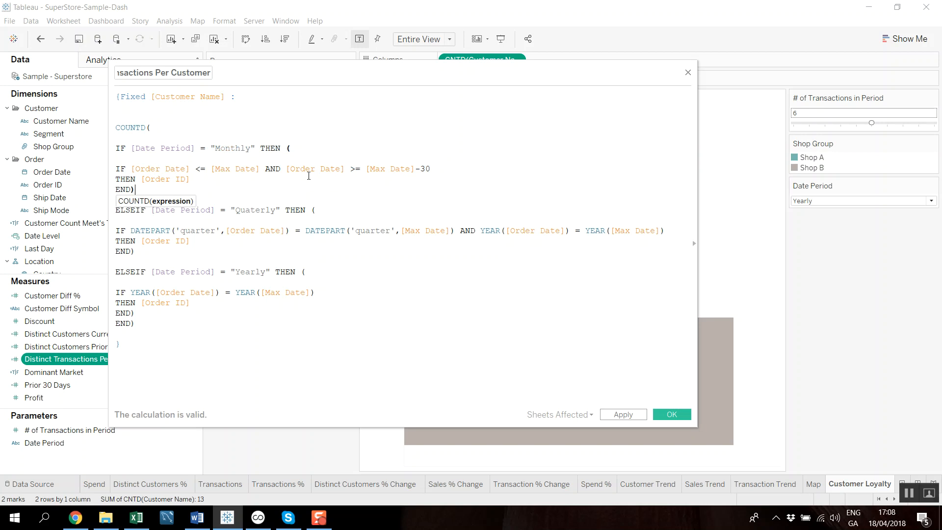
left_click(687, 72)
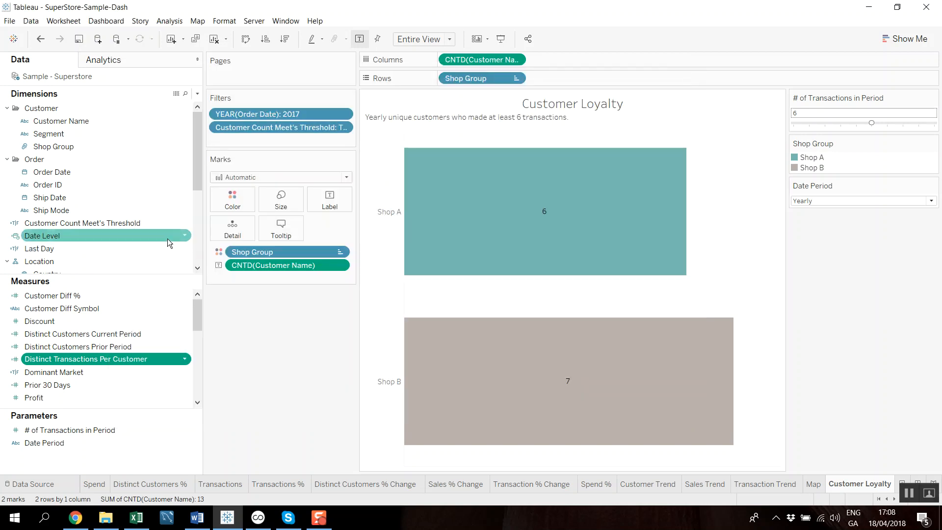
- Open the Customer Count Meet's Threshold calculation, examine its MAX expression against the # of Transactions in Period parameter, and close it
left_click(185, 223)
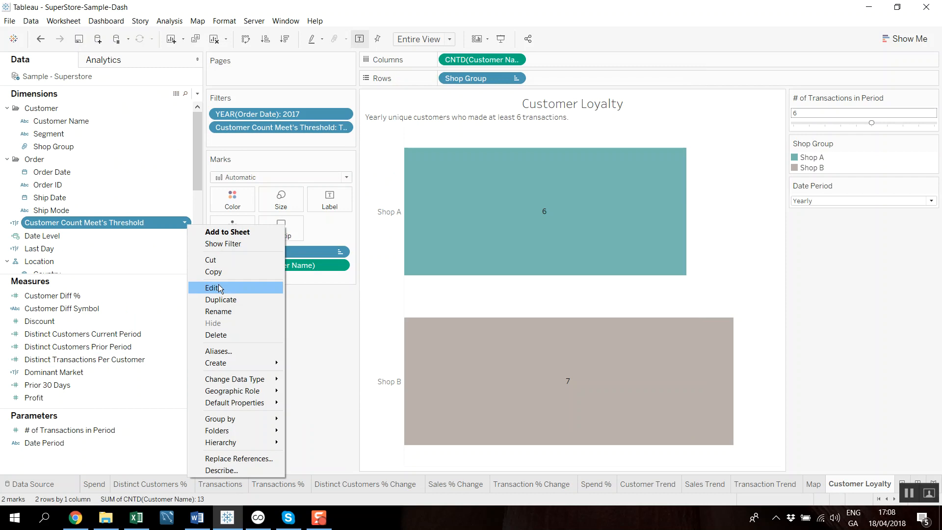
left_click(219, 286)
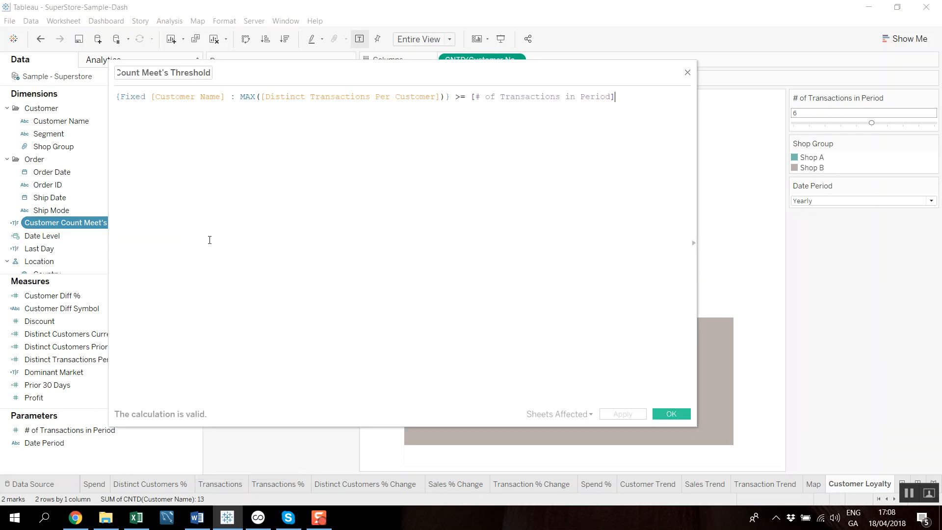
left_click_drag(124, 97, 200, 98)
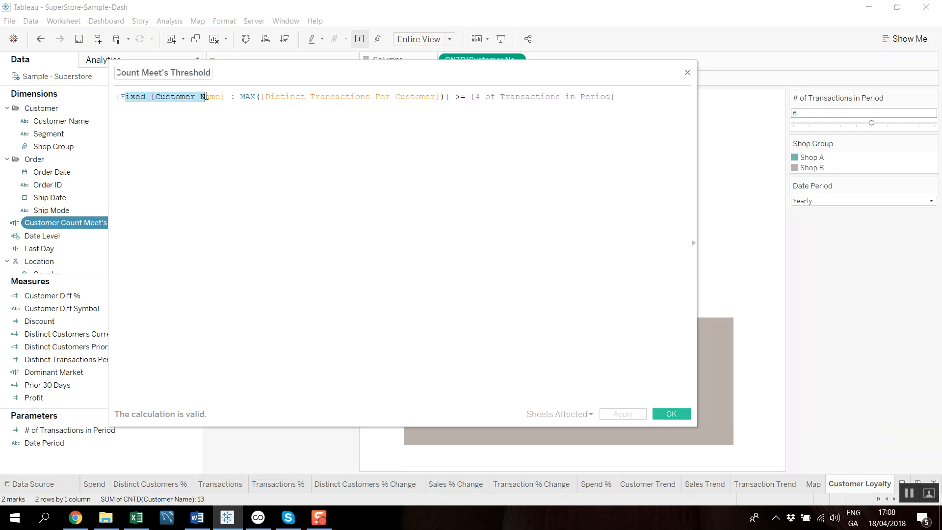
left_click(242, 97)
left_click_drag(243, 96, 446, 86)
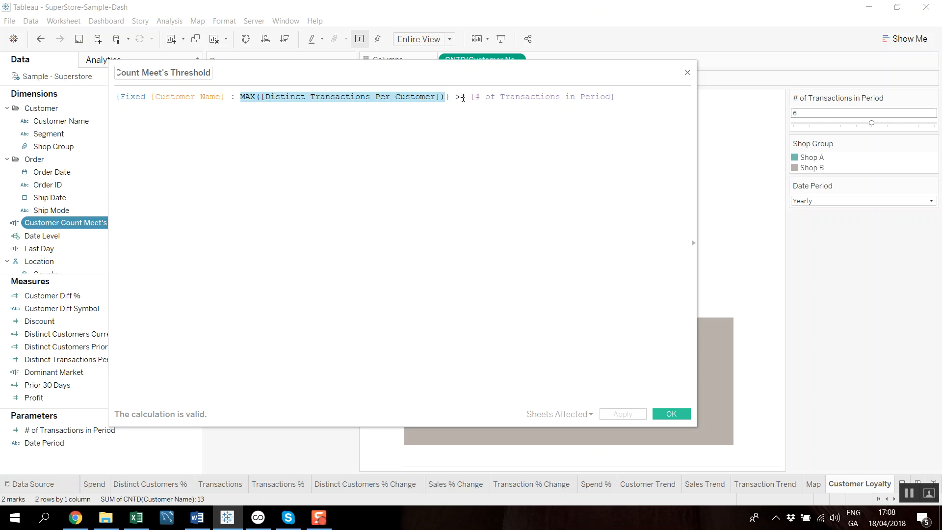
left_click_drag(592, 99, 475, 98)
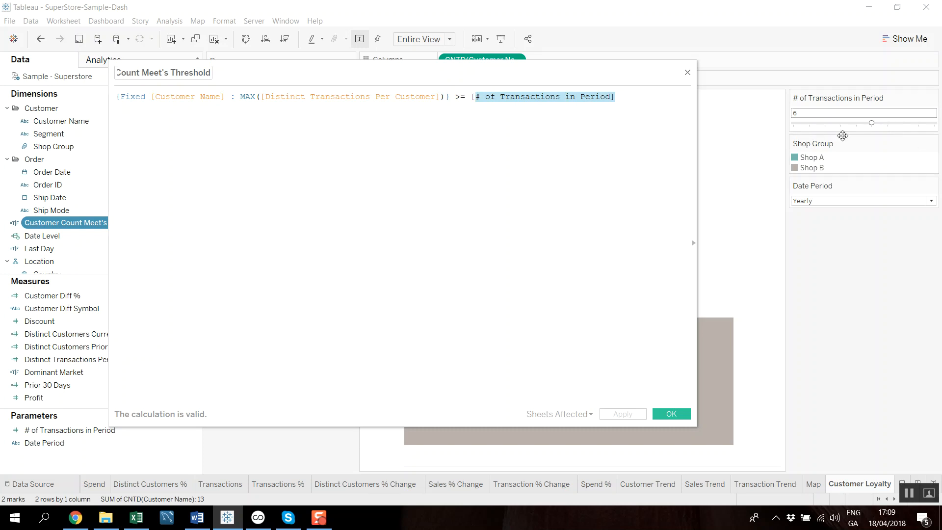
left_click(614, 119)
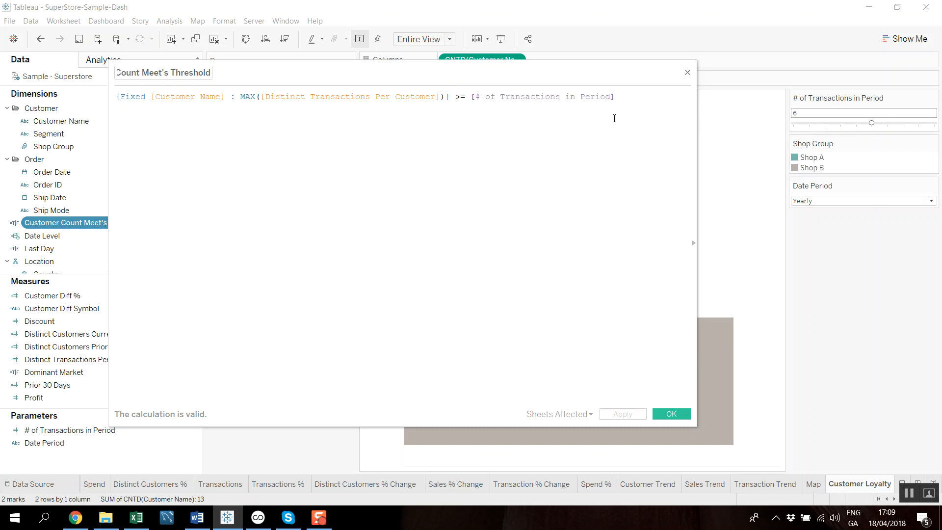
left_click_drag(155, 99, 636, 96)
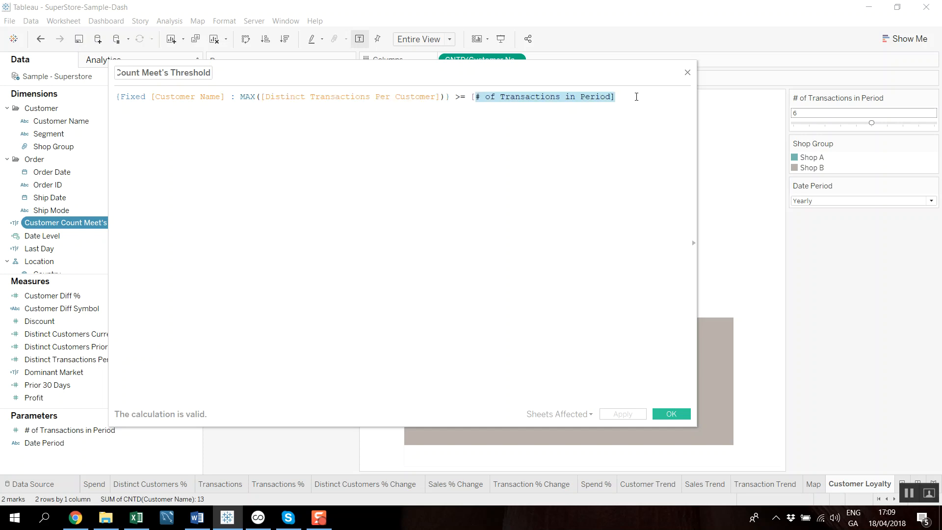
left_click(688, 72)
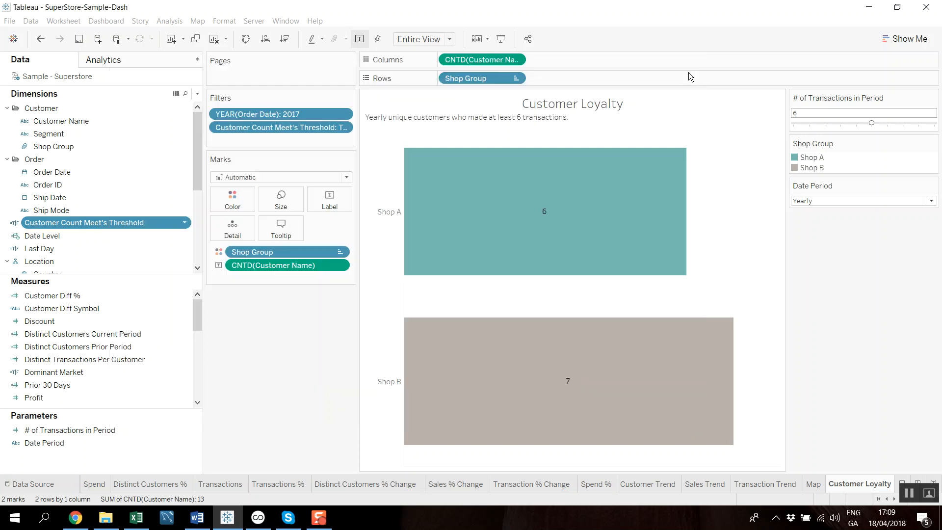
- View the settings of the Customer Count Meet's Threshold filter on the Customer Loyalty worksheet and close them without changes
left_click(343, 127)
left_click(270, 141)
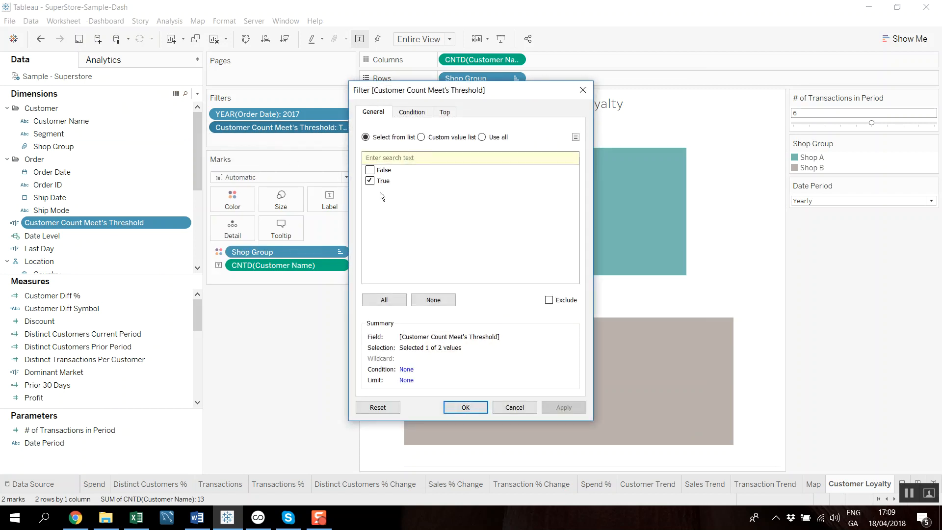
left_click(583, 90)
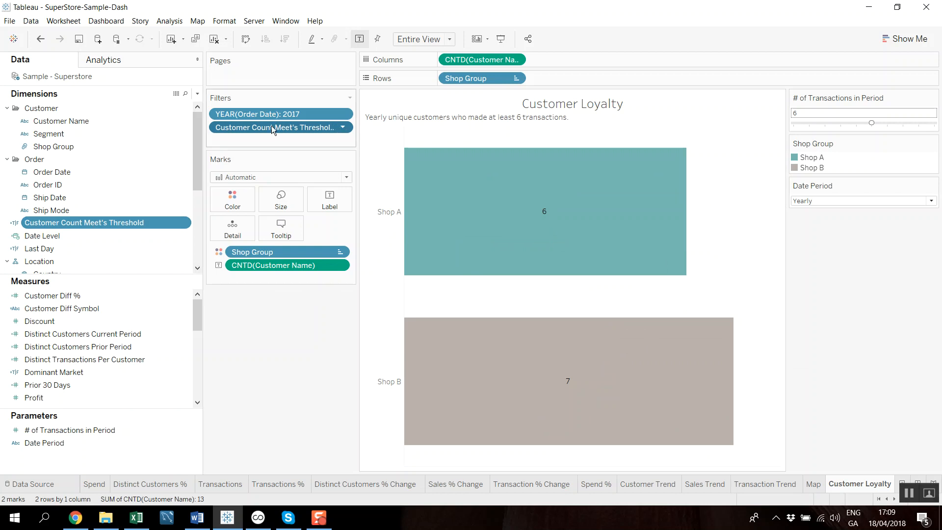
- Set the # of Transactions in Period to 4 and the Date Period to Monthly on the Customer Loyalty worksheet
left_click(848, 123)
left_click(840, 123)
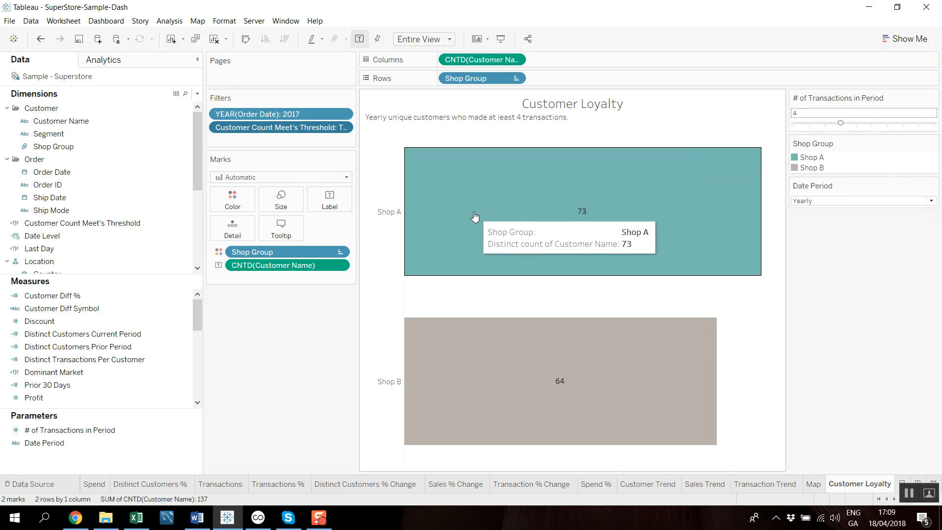
mouse_move(586, 212)
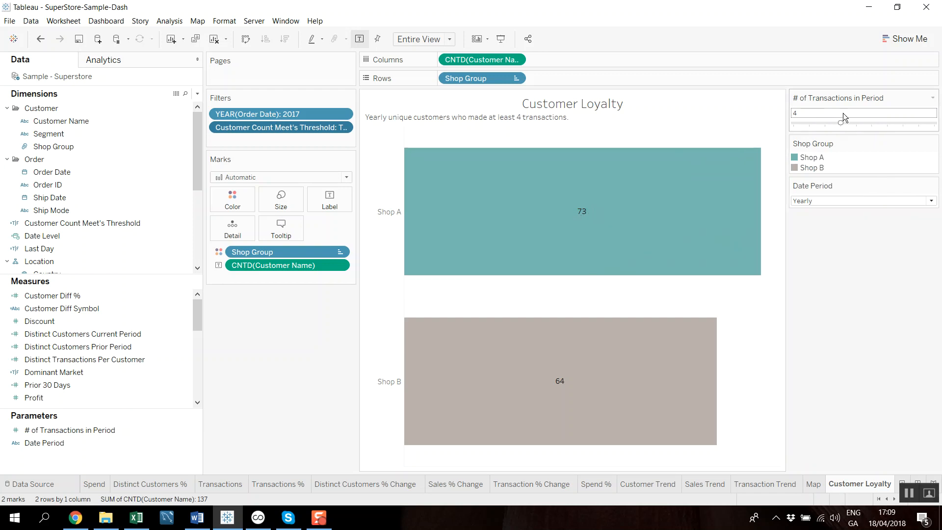
left_click(829, 201)
left_click(829, 216)
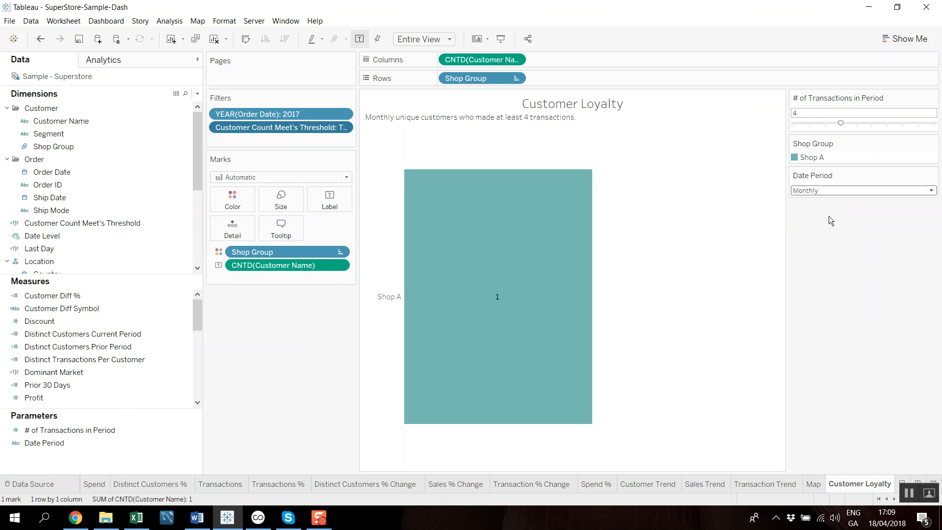
mouse_move(503, 294)
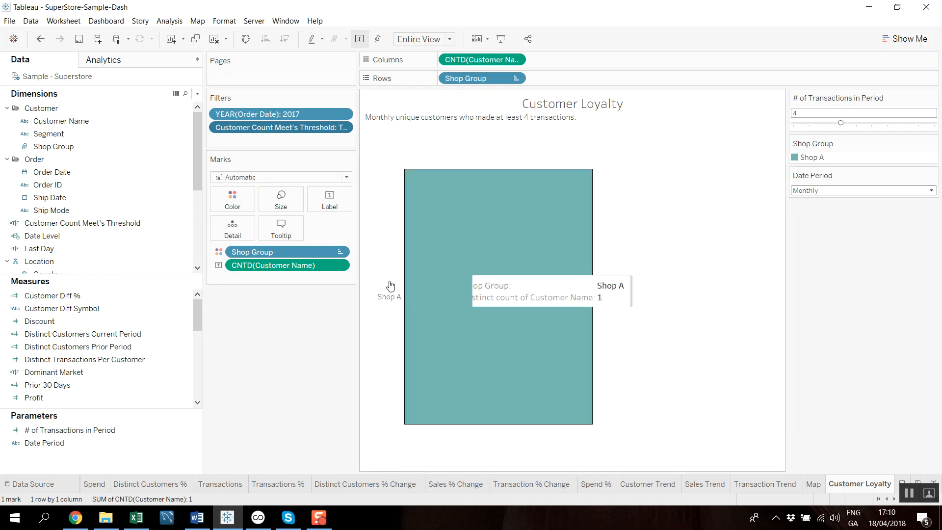
- Return to Dashboard 1 and change the # of Transactions in Period to 2, then to 3
left_click(876, 498)
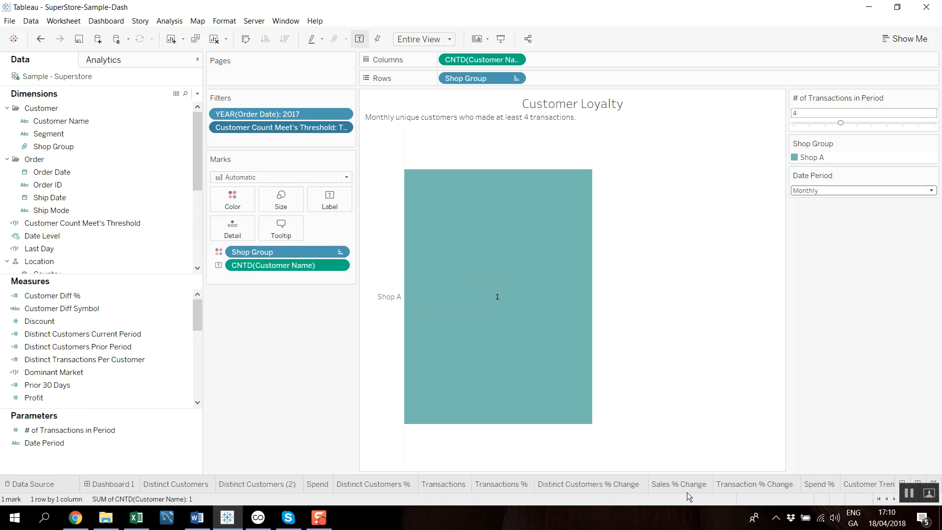
left_click(116, 484)
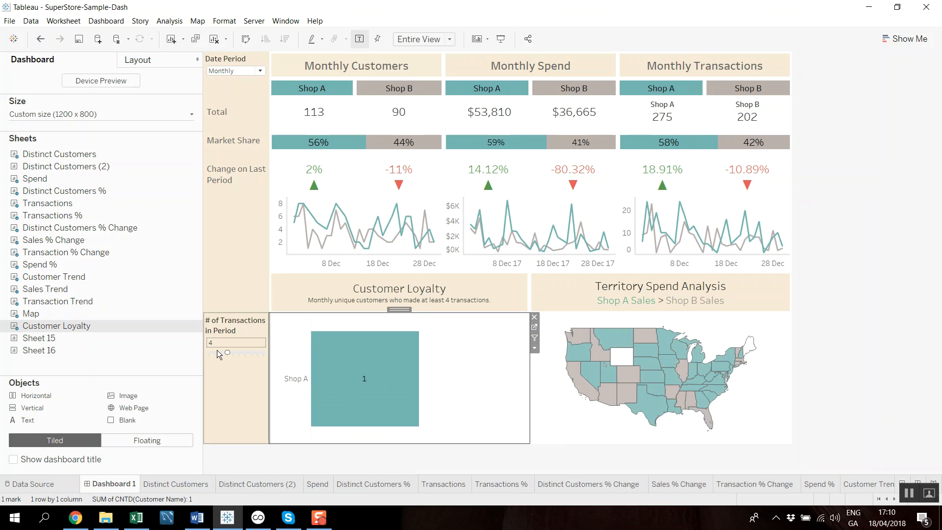
left_click_drag(226, 354, 220, 352)
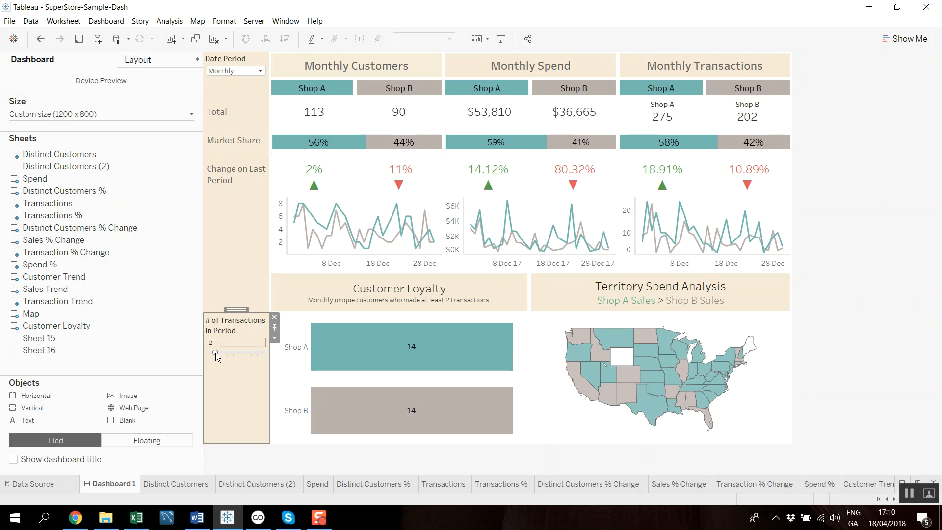
left_click_drag(223, 352, 225, 352)
mouse_move(387, 348)
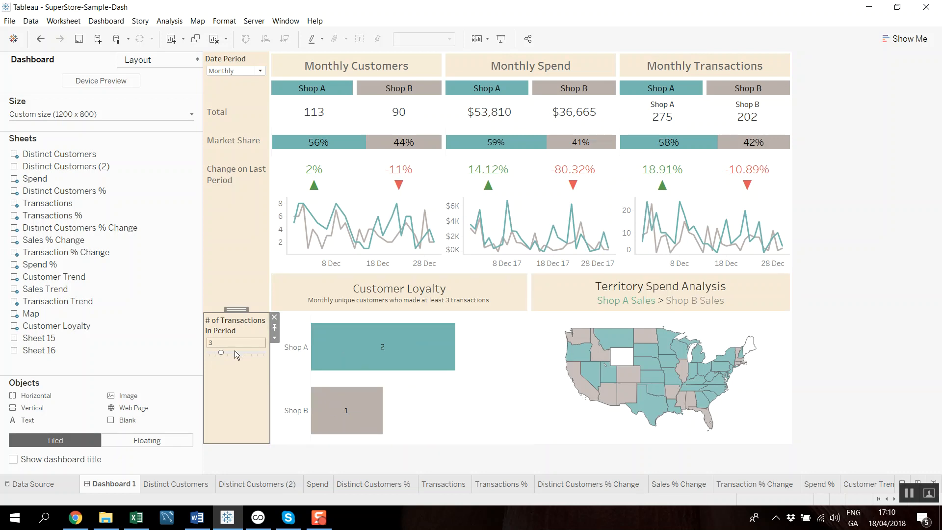
left_click_drag(222, 353, 264, 355)
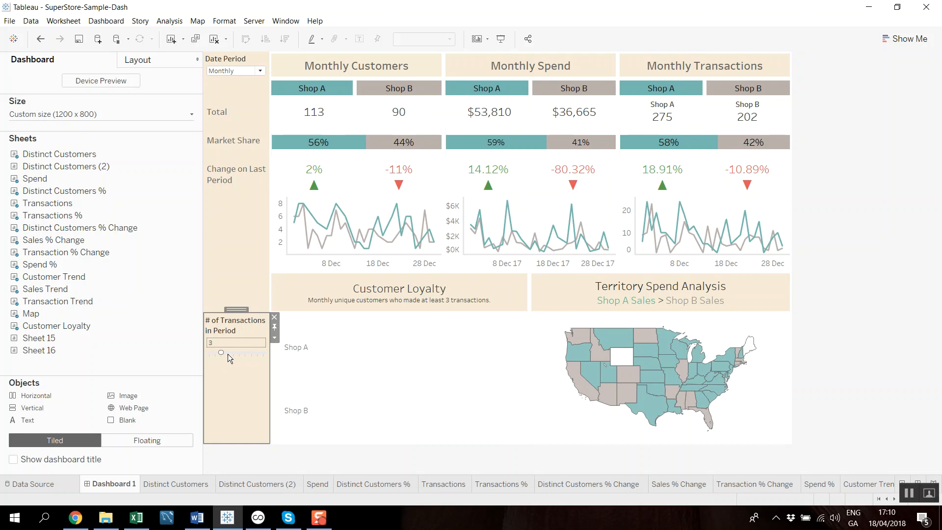
mouse_move(304, 105)
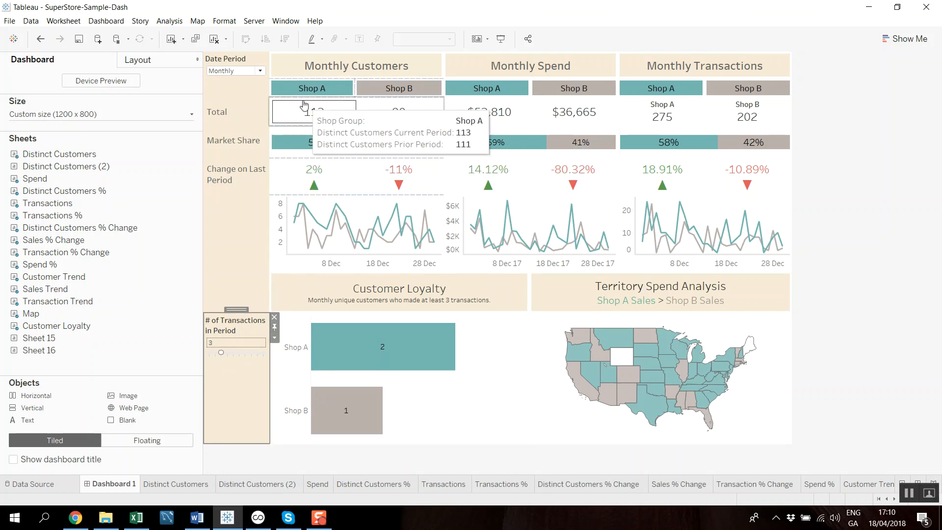